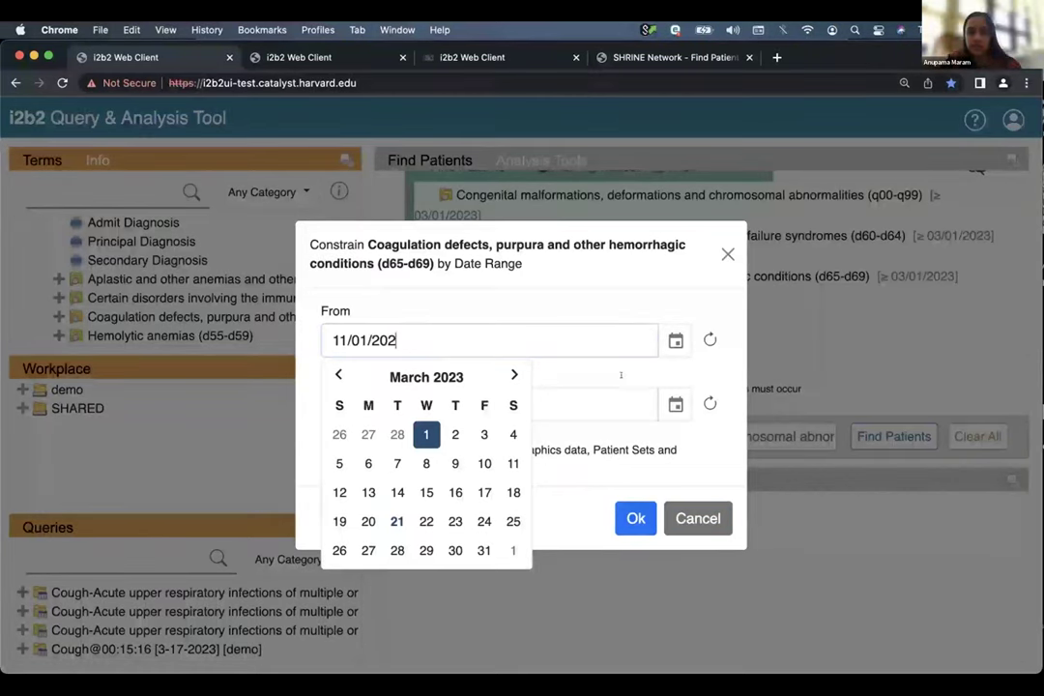
- Constrain the coagulation defects concept (d65-d69) to dates from 11/01/2002 and collapse the group's date range and occurrence settings
{"action": "key", "text": "Return"}
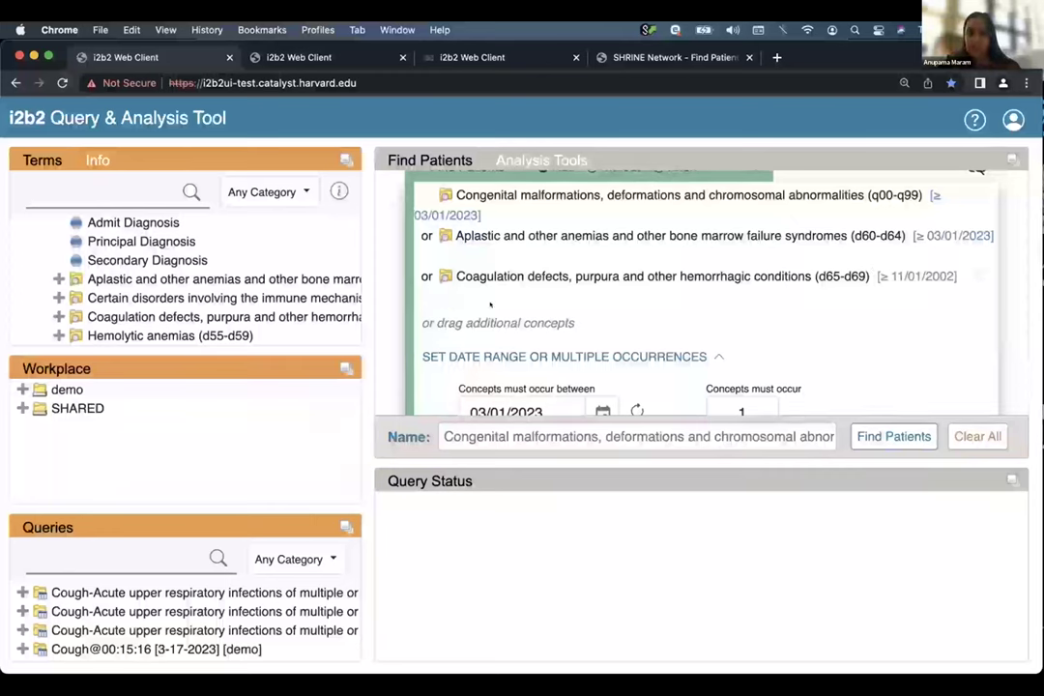
{"action": "scroll", "coordinate": [501, 278], "scroll_direction": "down", "scroll_amount": 3}
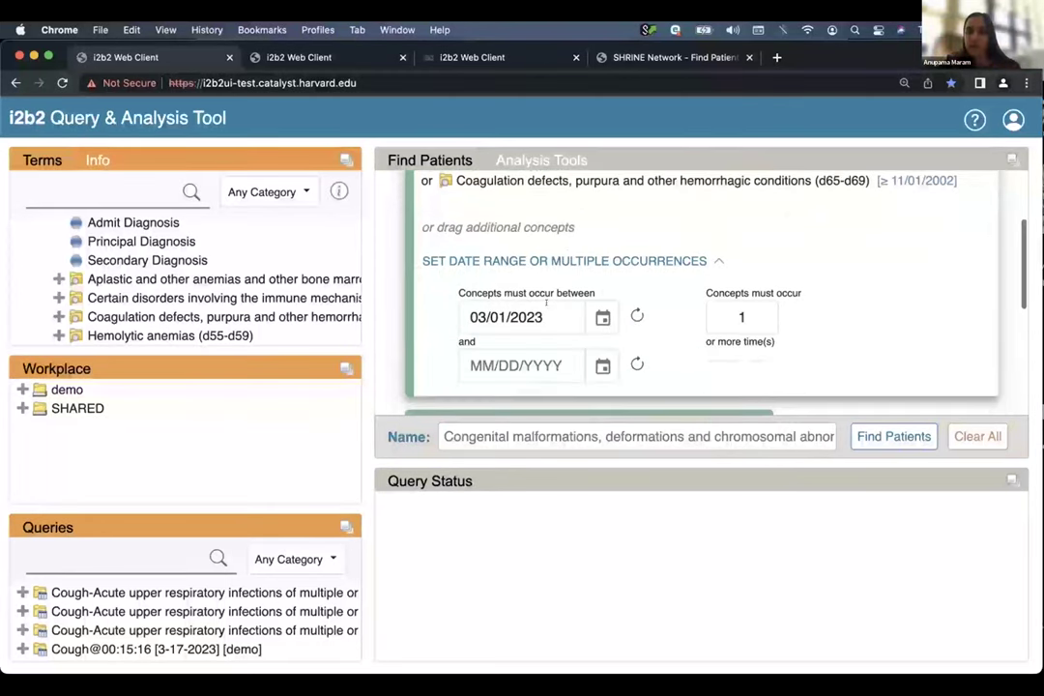
{"action": "left_click", "coordinate": [744, 316]}
{"action": "type", "text": "0"}
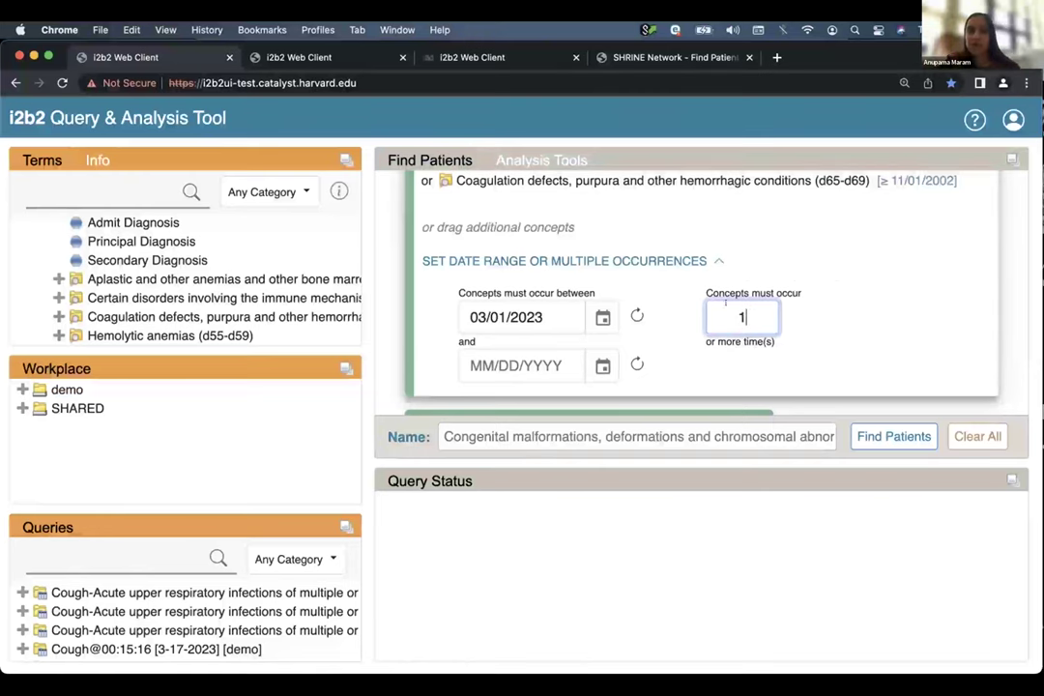
{"action": "left_click", "coordinate": [659, 261]}
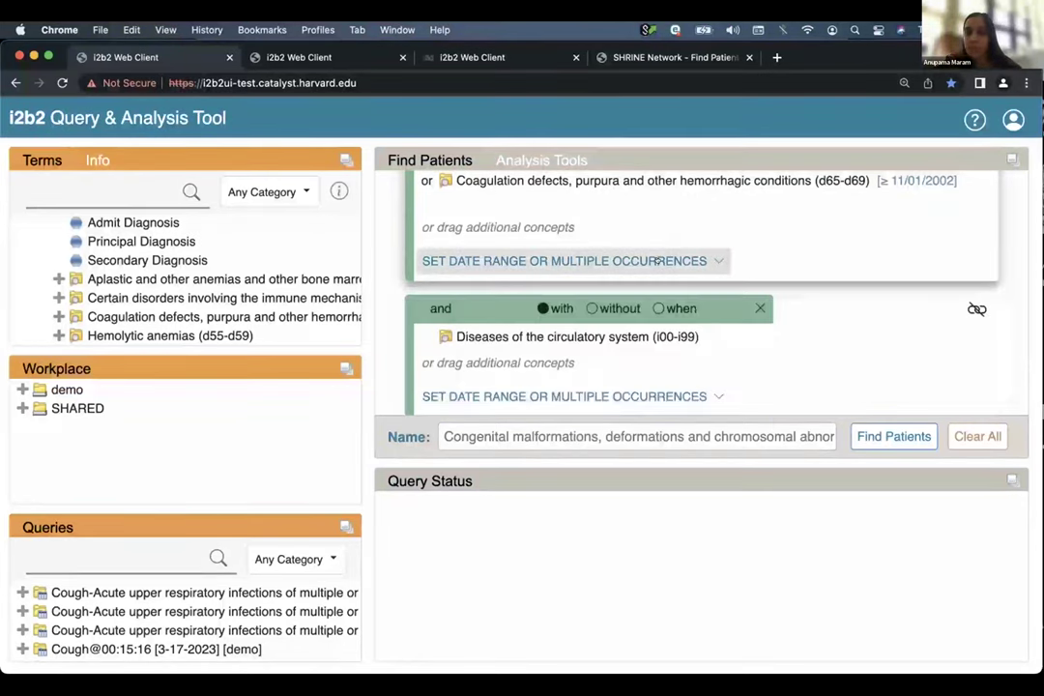
- Add FEV1 % Change in Post BD from Pre BD, from the Pulmonary Function Reports laboratory tests, to the circulatory diseases group
{"action": "scroll", "coordinate": [607, 237], "scroll_direction": "down", "scroll_amount": 3}
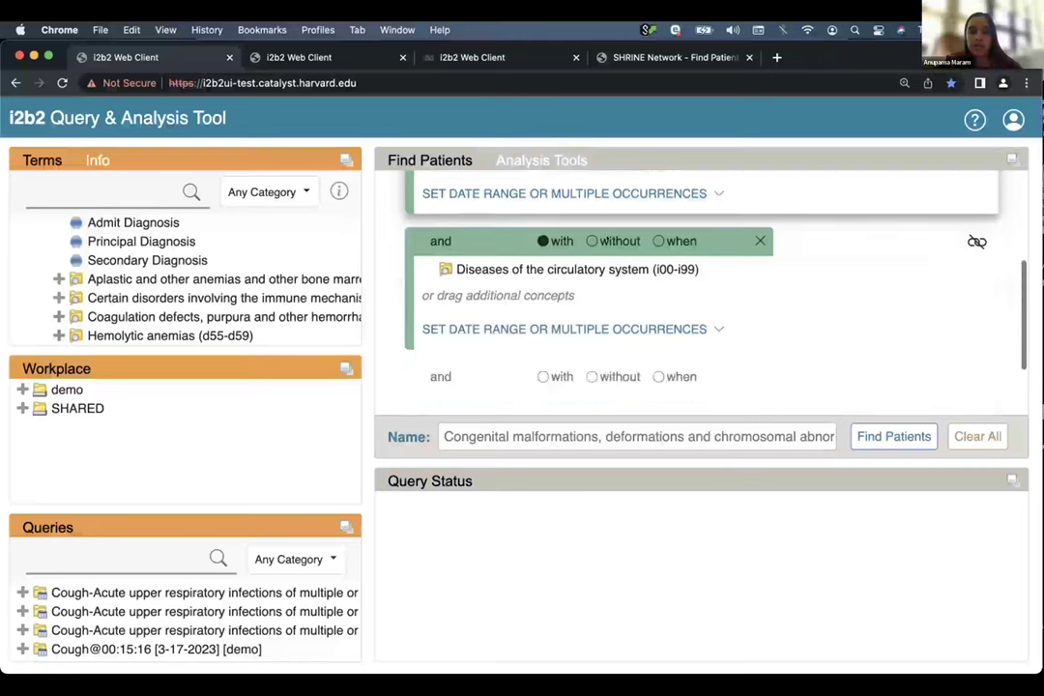
{"action": "scroll", "coordinate": [154, 280], "scroll_direction": "up", "scroll_amount": 5}
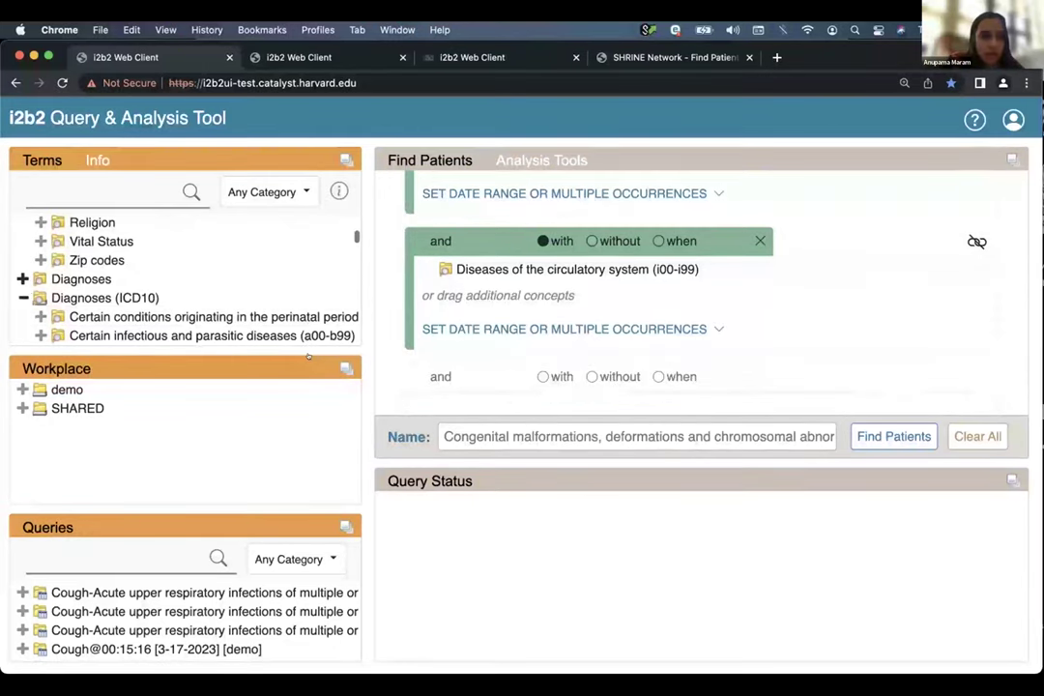
{"action": "left_click", "coordinate": [22, 297]}
{"action": "scroll", "coordinate": [20, 287], "scroll_direction": "down", "scroll_amount": 1}
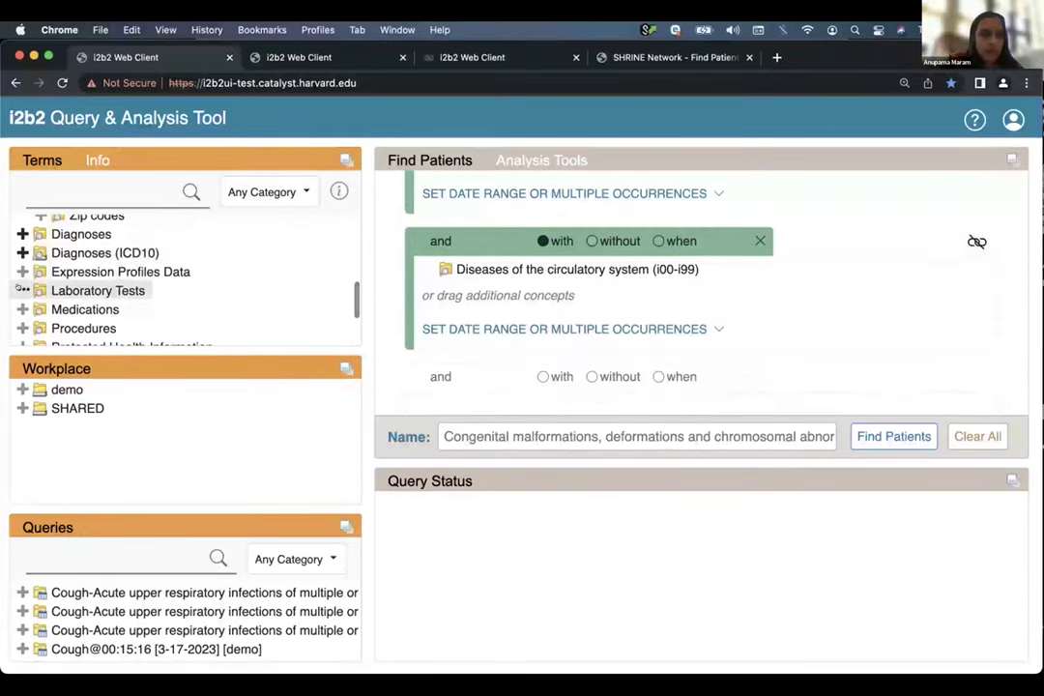
{"action": "left_click", "coordinate": [22, 289]}
{"action": "scroll", "coordinate": [33, 301], "scroll_direction": "down", "scroll_amount": 1}
{"action": "scroll", "coordinate": [34, 301], "scroll_direction": "down", "scroll_amount": 3}
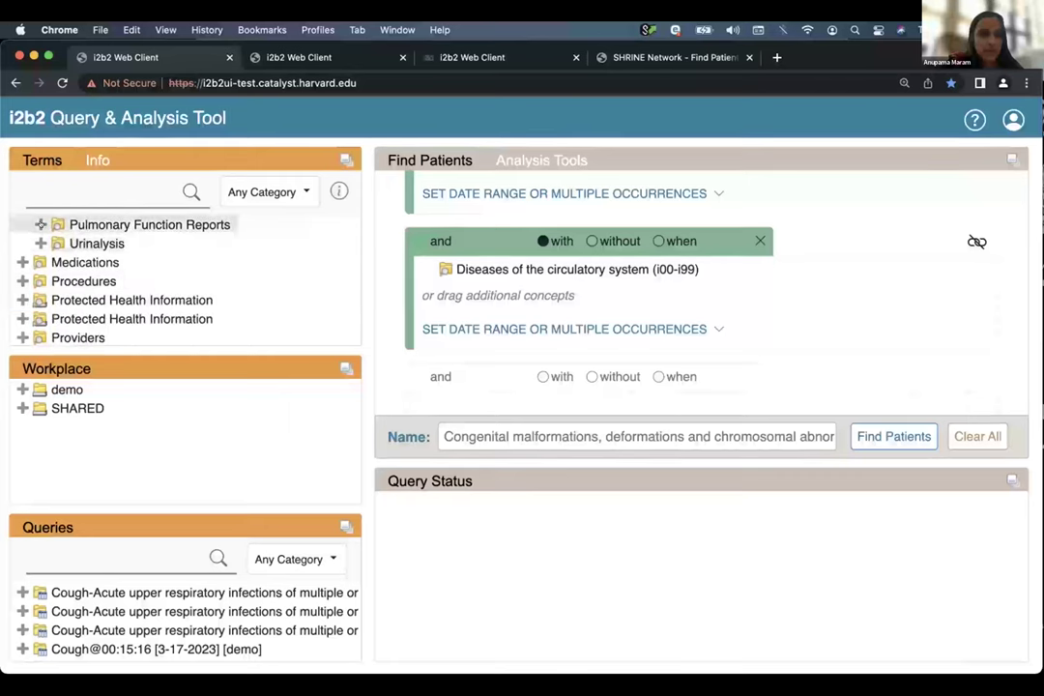
{"action": "left_click", "coordinate": [40, 224]}
{"action": "left_click_drag", "start_coordinate": [106, 243], "coordinate": [461, 296]}
- Add FETAL BLOOD HCT (LOINC:11271-4), from the Complete Blood Count tests under Hematology, to the circulatory diseases group
{"action": "scroll", "coordinate": [147, 272], "scroll_direction": "up", "scroll_amount": 2}
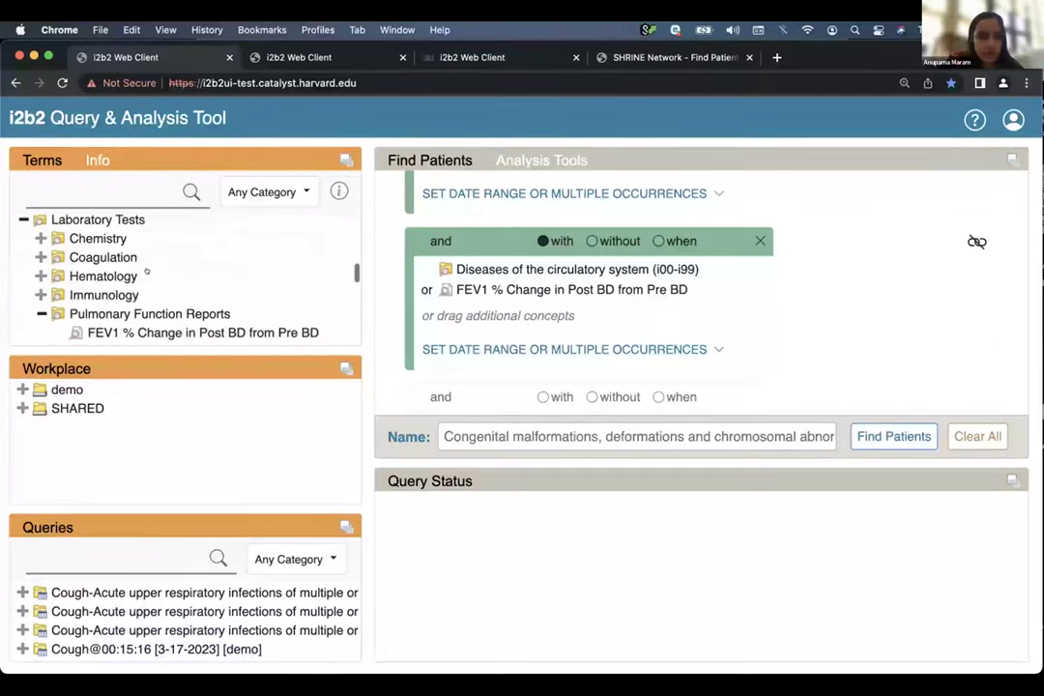
{"action": "left_click", "coordinate": [38, 276]}
{"action": "scroll", "coordinate": [48, 273], "scroll_direction": "down", "scroll_amount": 3}
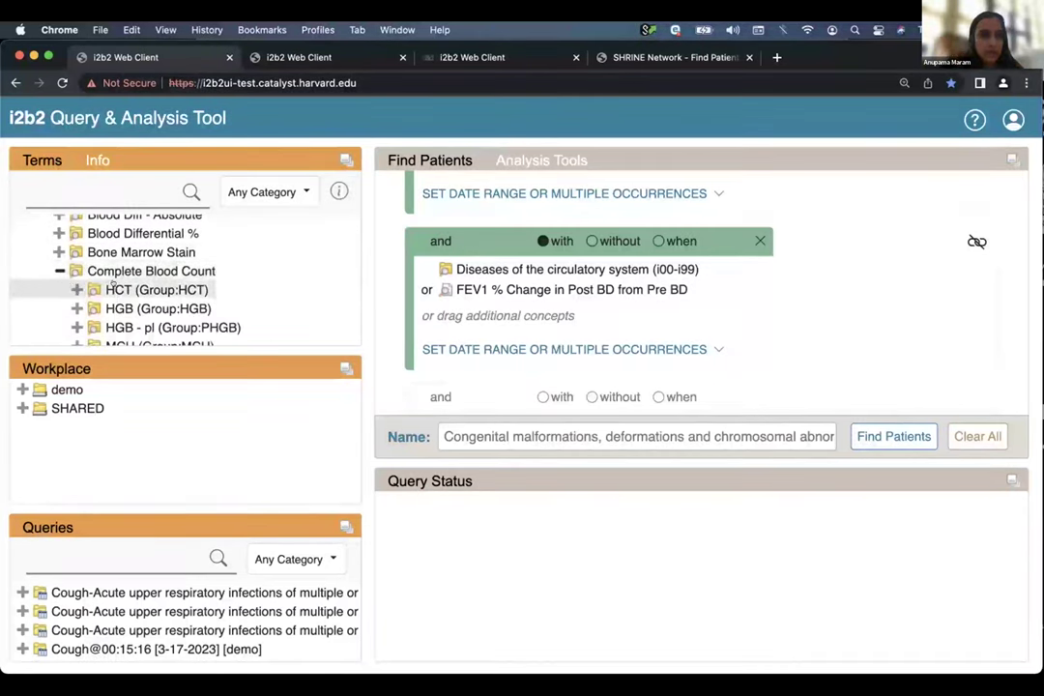
{"action": "left_click", "coordinate": [70, 288]}
{"action": "left_click_drag", "start_coordinate": [194, 309], "coordinate": [565, 295]}
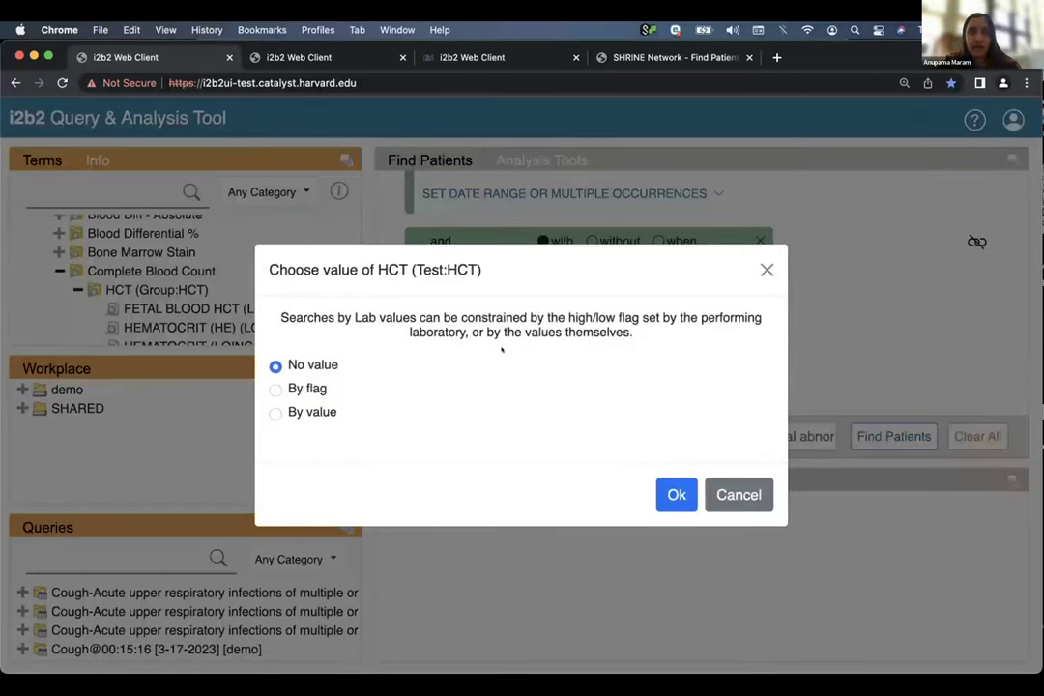
- Constrain the HCT test by value with the EQUAL (=) operator and a value of 10 %
{"action": "left_click", "coordinate": [274, 389]}
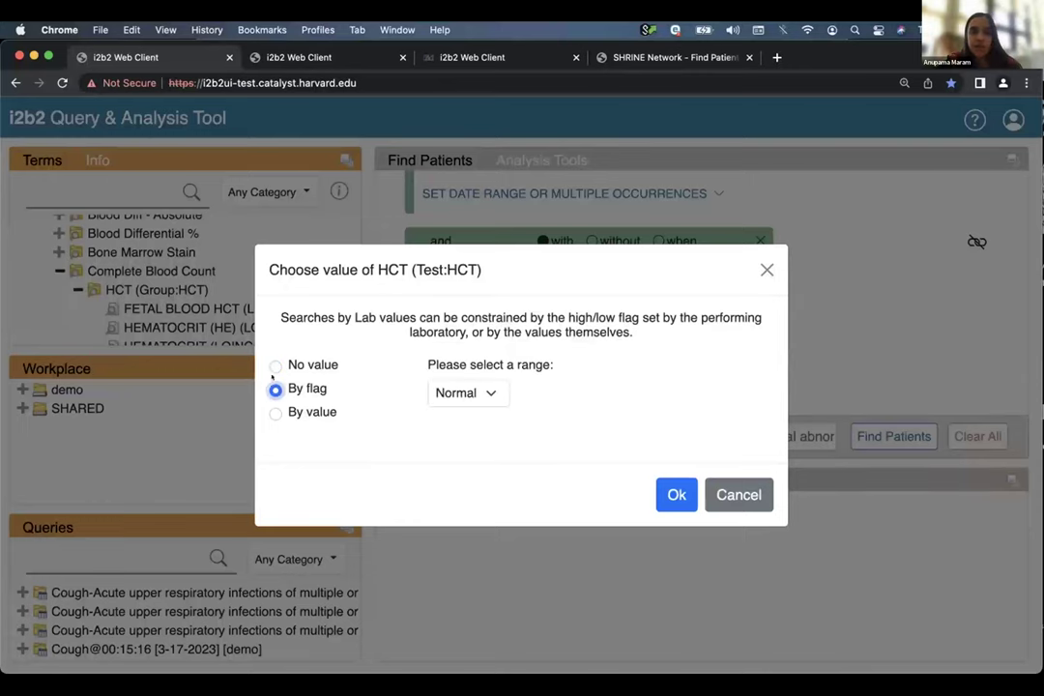
{"action": "left_click", "coordinate": [274, 411]}
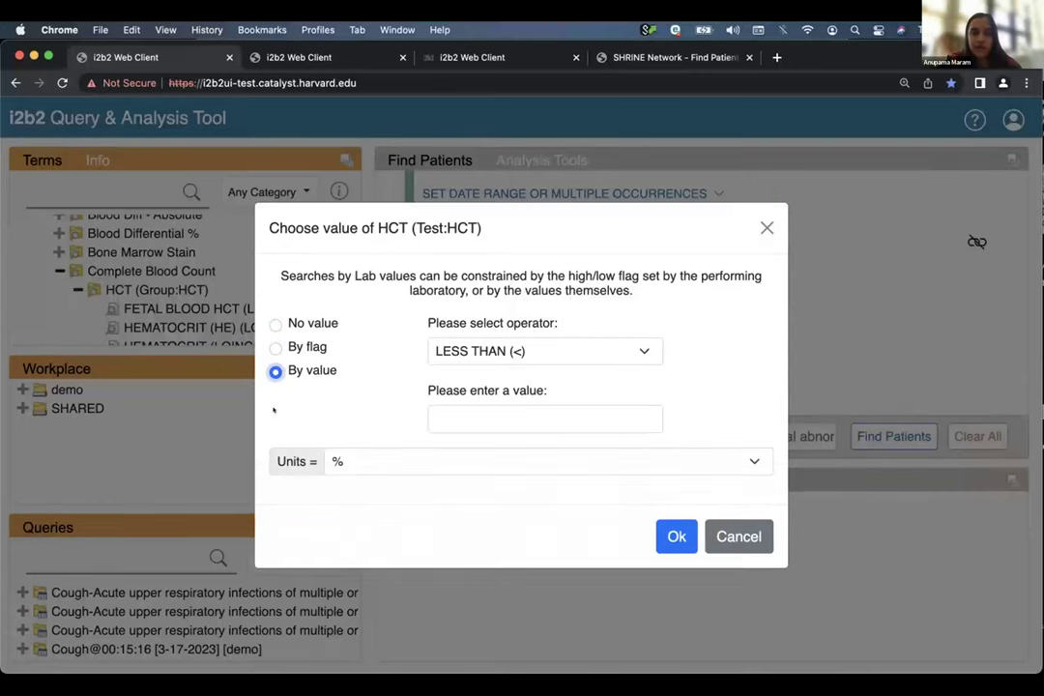
{"action": "left_click", "coordinate": [542, 351]}
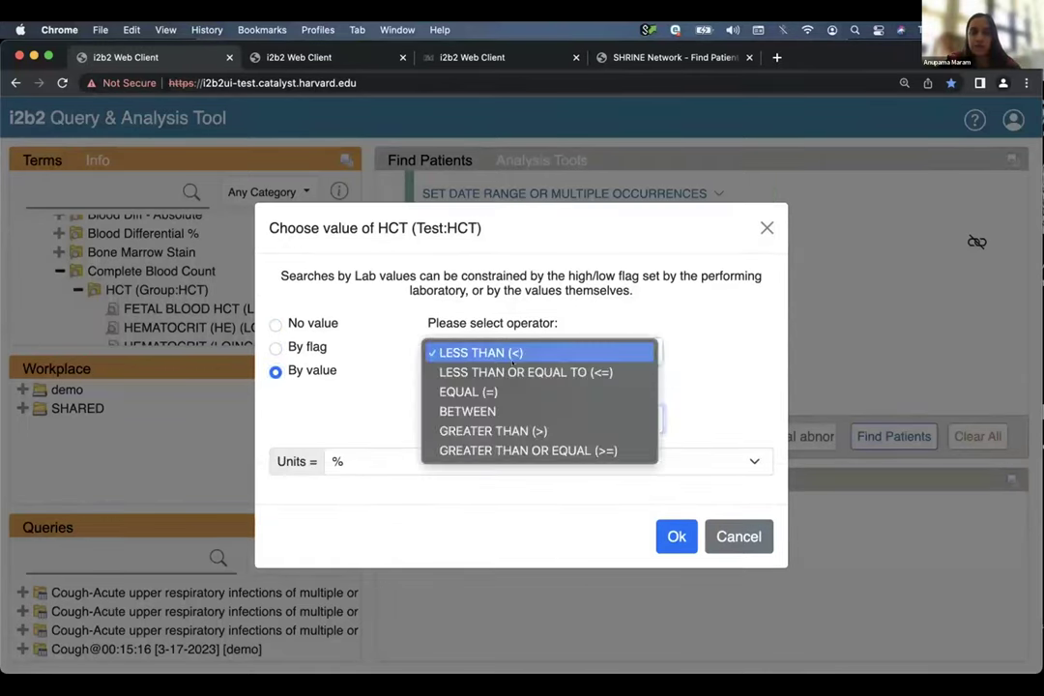
{"action": "left_click", "coordinate": [483, 388]}
{"action": "left_click", "coordinate": [500, 410]}
{"action": "type", "text": "10"}
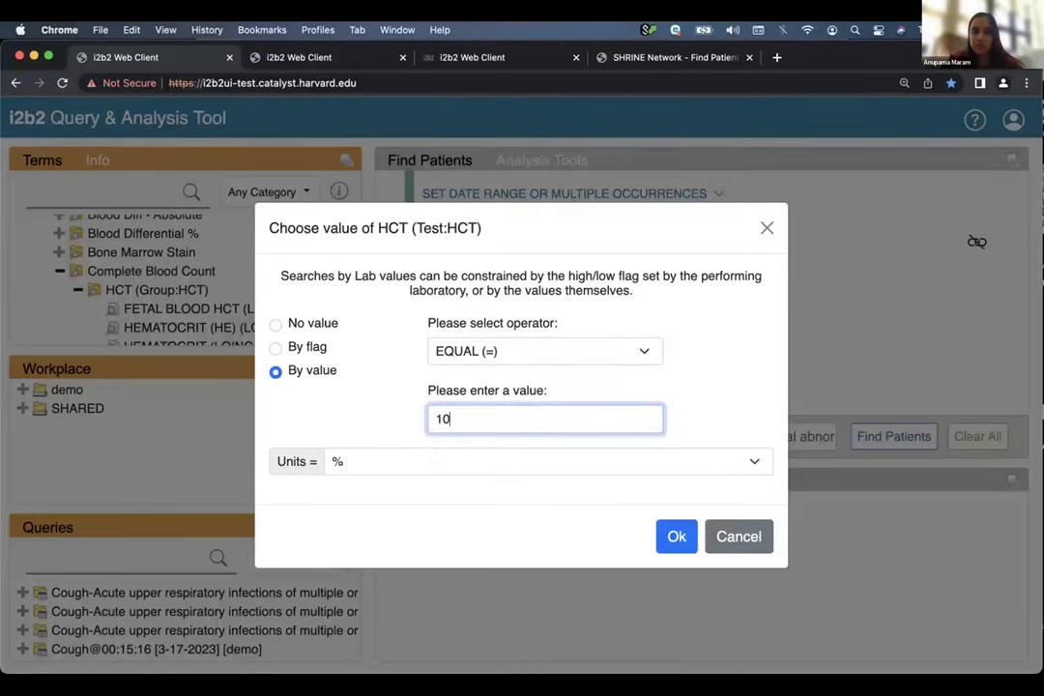
{"action": "left_click", "coordinate": [677, 534]}
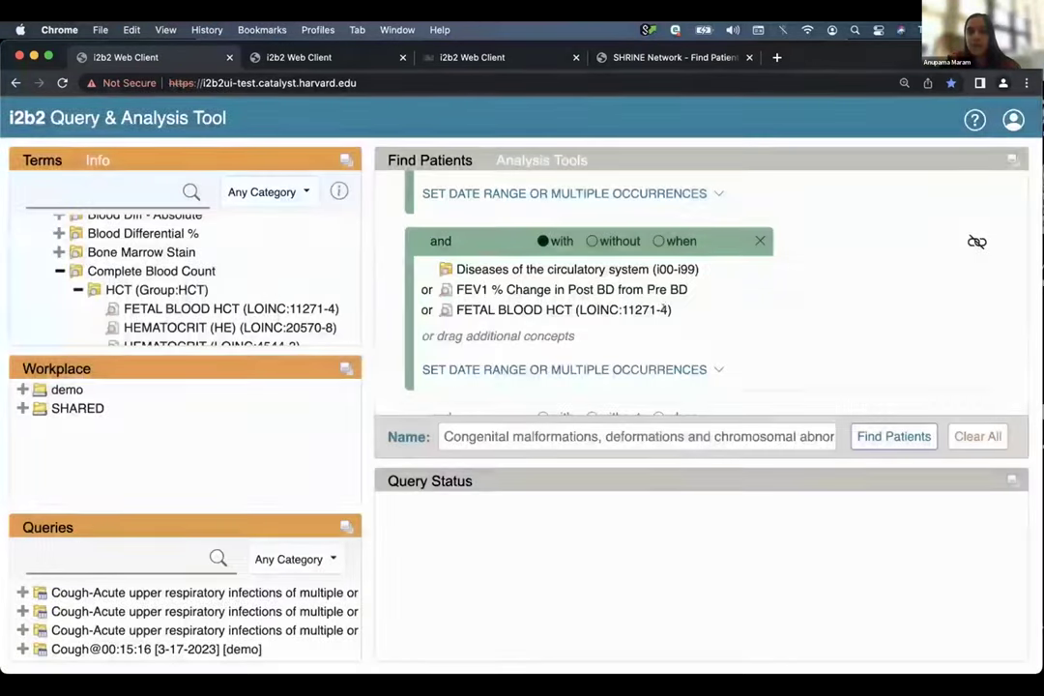
- Reopen the value constraint of the FETAL BLOOD HCT concept to review it, then close it
{"action": "mouse_move", "coordinate": [698, 311]}
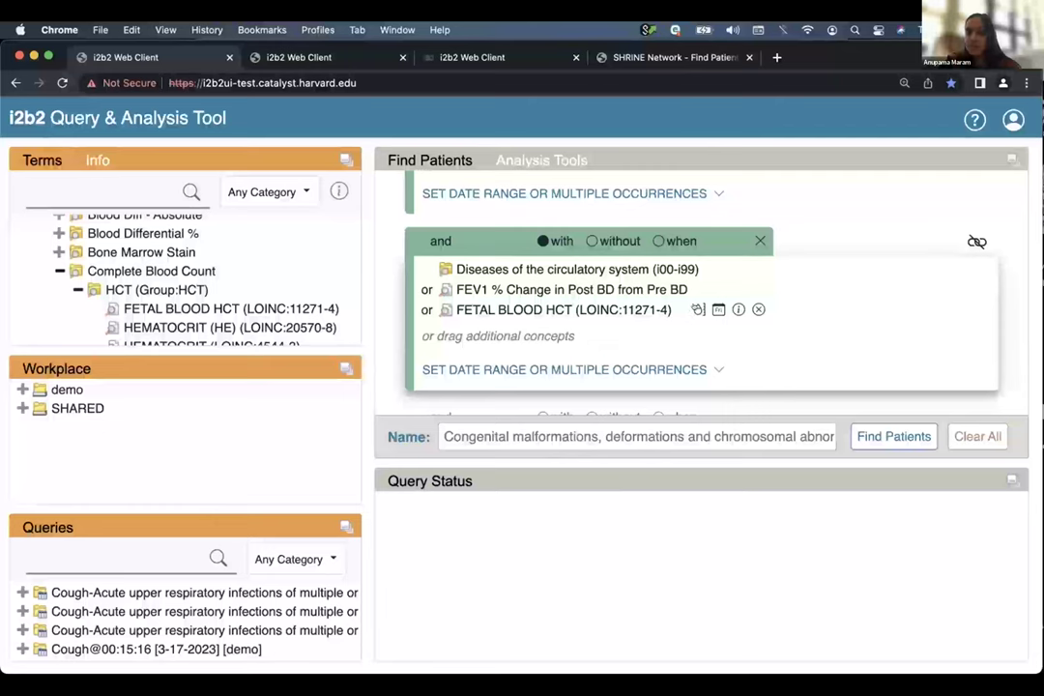
{"action": "left_click", "coordinate": [698, 309]}
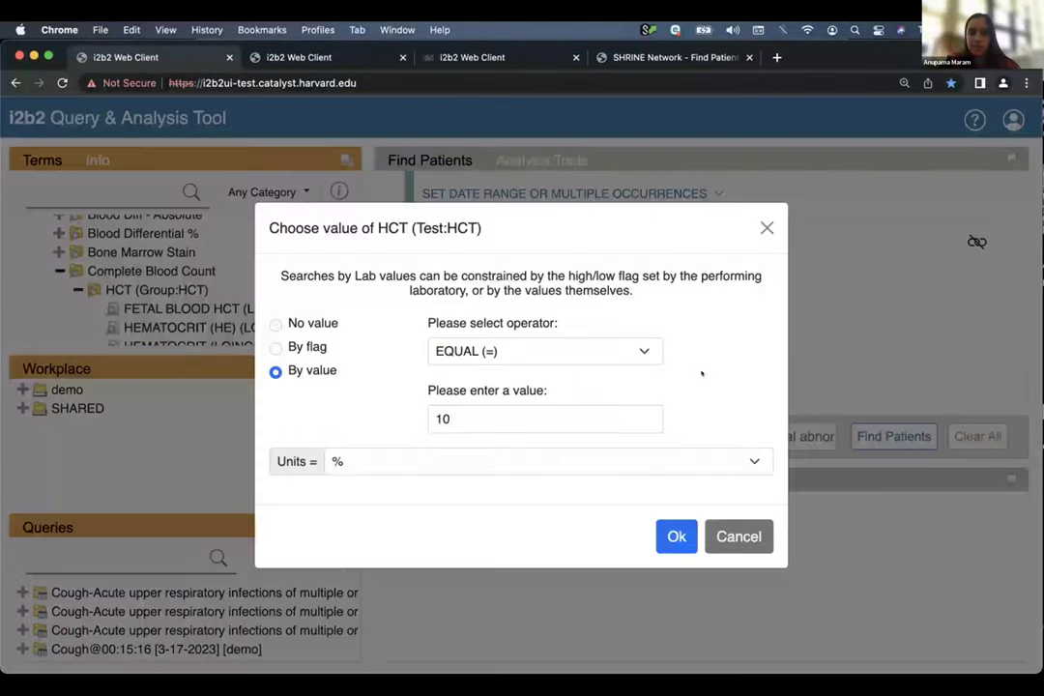
{"action": "left_click", "coordinate": [763, 227]}
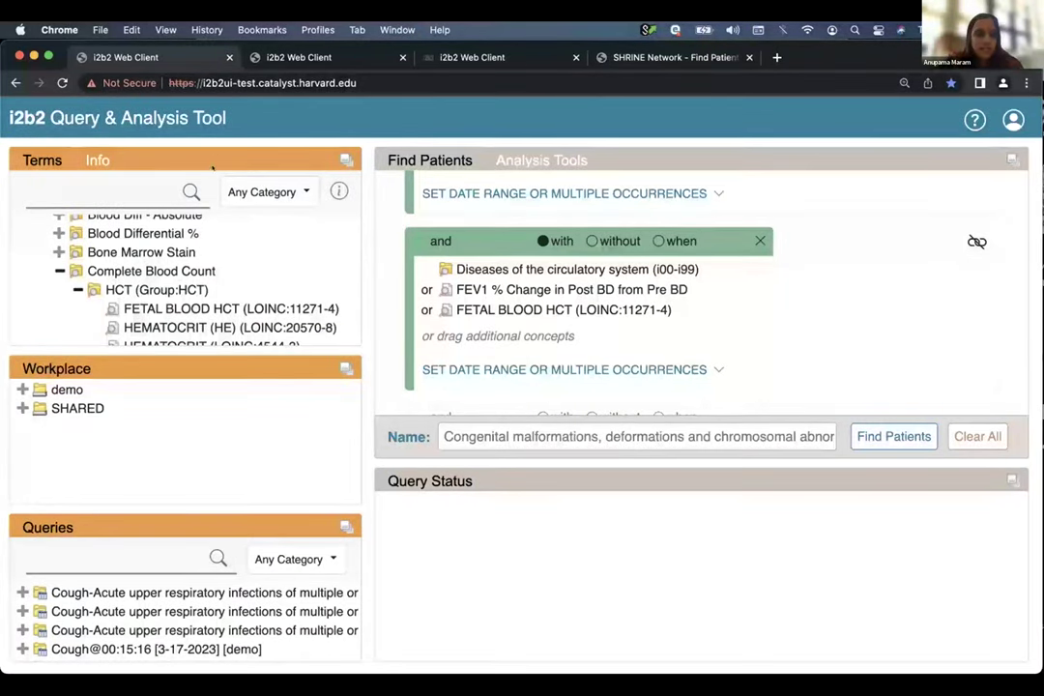
- Browse the Demographics terms and expand the Age folder to view its age ranges
{"action": "scroll", "coordinate": [188, 241], "scroll_direction": "up", "scroll_amount": 5}
{"action": "scroll", "coordinate": [180, 259], "scroll_direction": "up", "scroll_amount": 3}
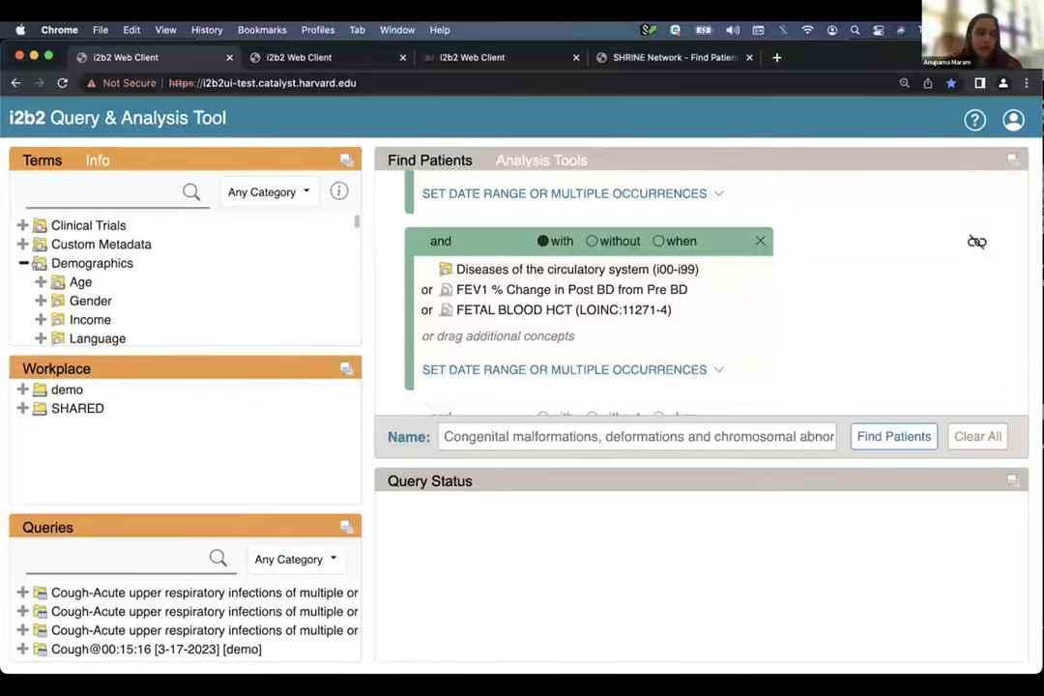
{"action": "left_click", "coordinate": [23, 263]}
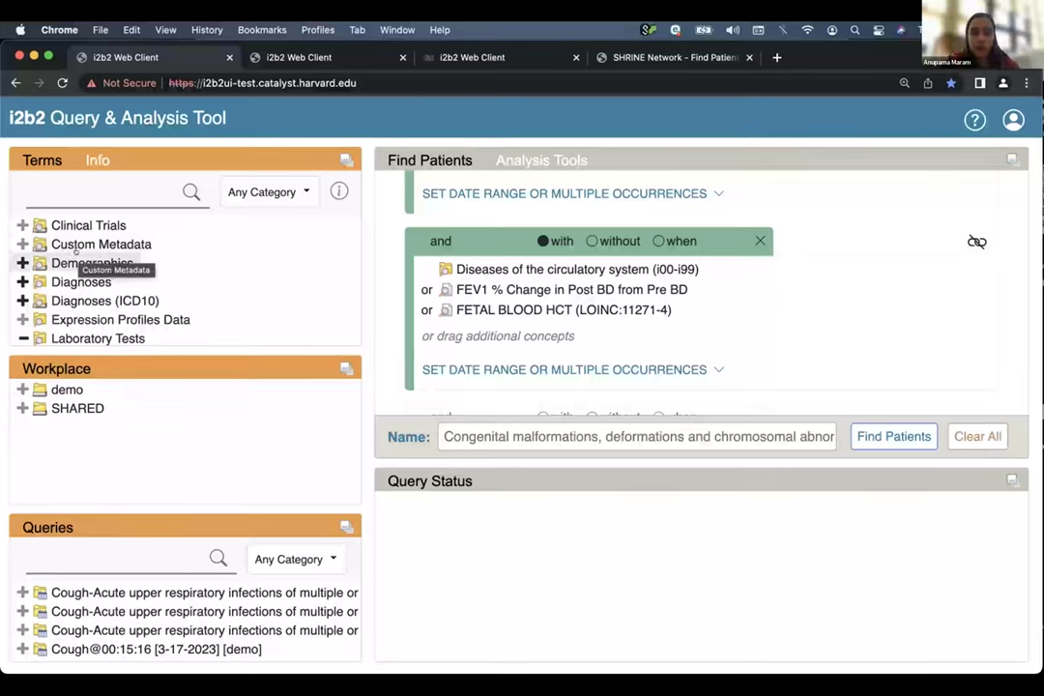
{"action": "left_click", "coordinate": [22, 263]}
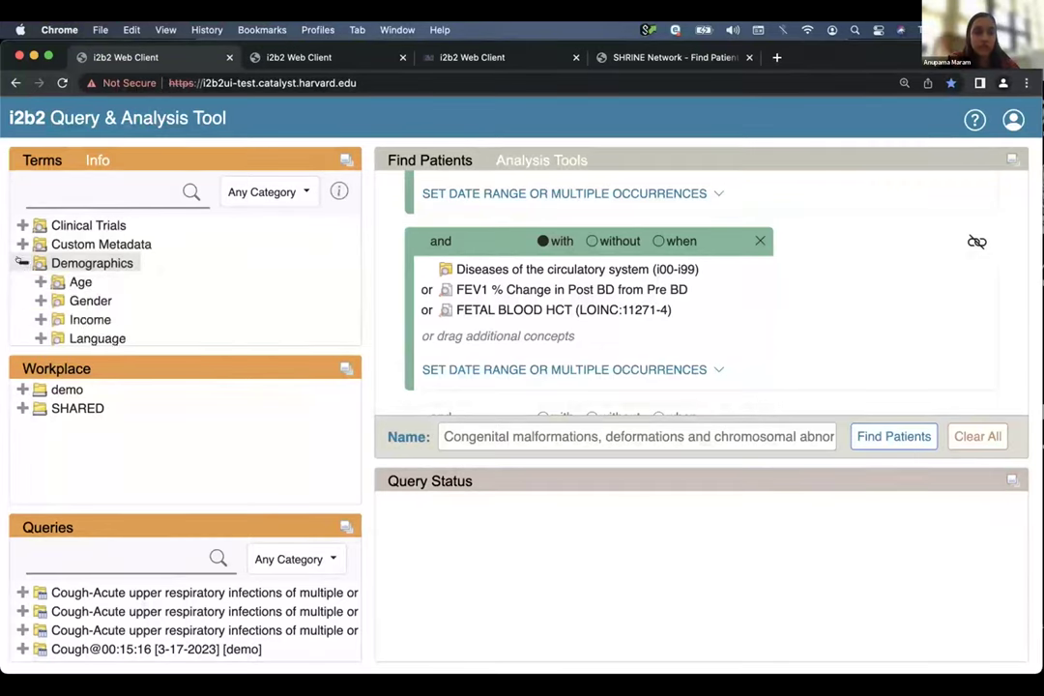
{"action": "scroll", "coordinate": [24, 261], "scroll_direction": "down", "scroll_amount": 1}
{"action": "left_click", "coordinate": [36, 258]}
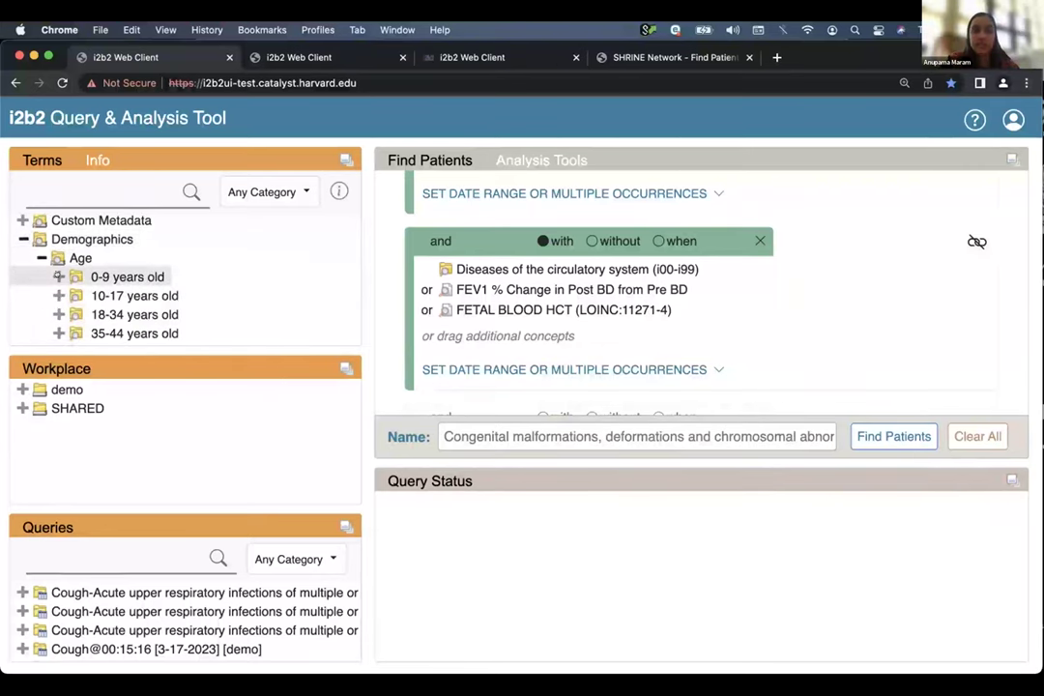
{"action": "scroll", "coordinate": [793, 236], "scroll_direction": "down", "scroll_amount": 2}
- Remove the existing criteria groups from the patient query
{"action": "scroll", "coordinate": [755, 235], "scroll_direction": "up", "scroll_amount": 5}
{"action": "left_click", "coordinate": [760, 197]}
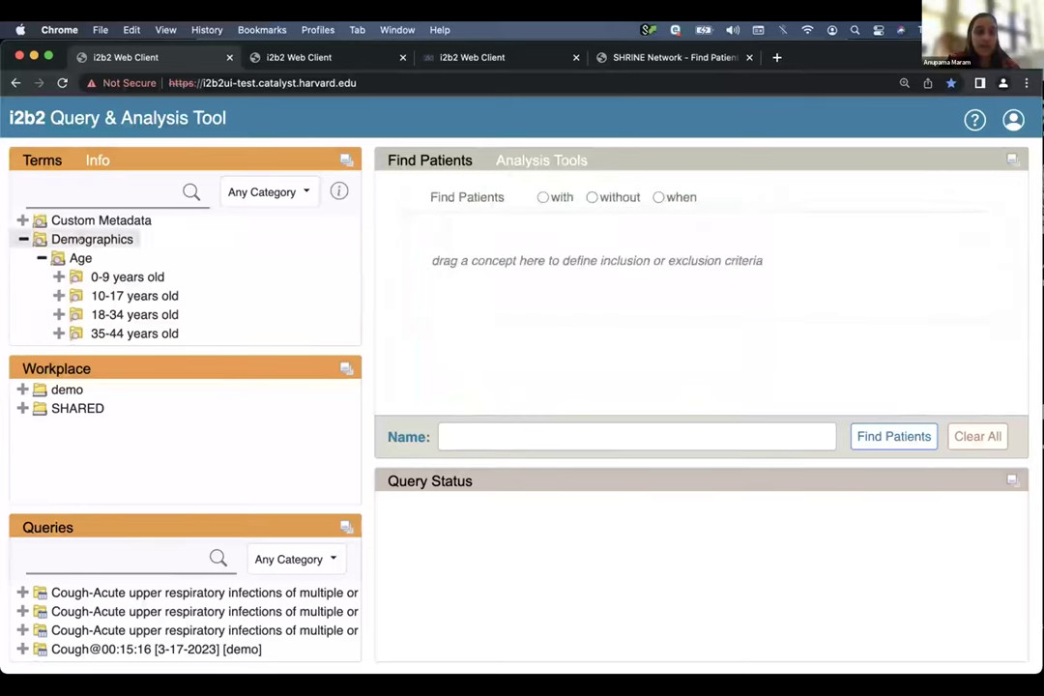
- Search the terms for "diabetes" across any category
{"action": "left_click", "coordinate": [84, 191]}
{"action": "type", "text": "ddiab"}
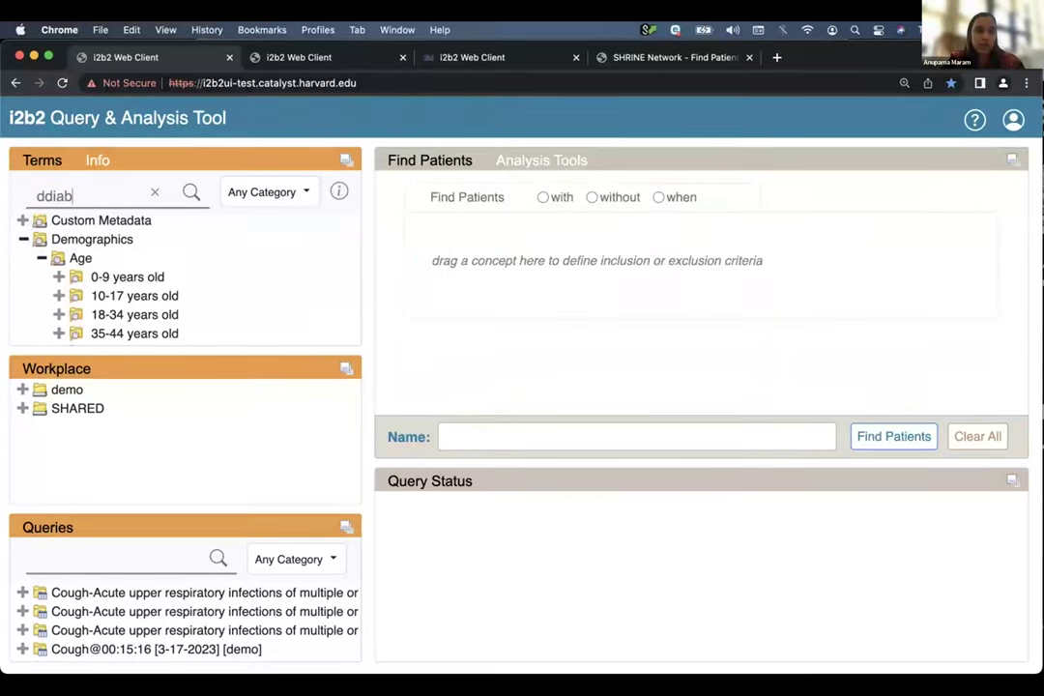
{"action": "type", "text": "diabetes"}
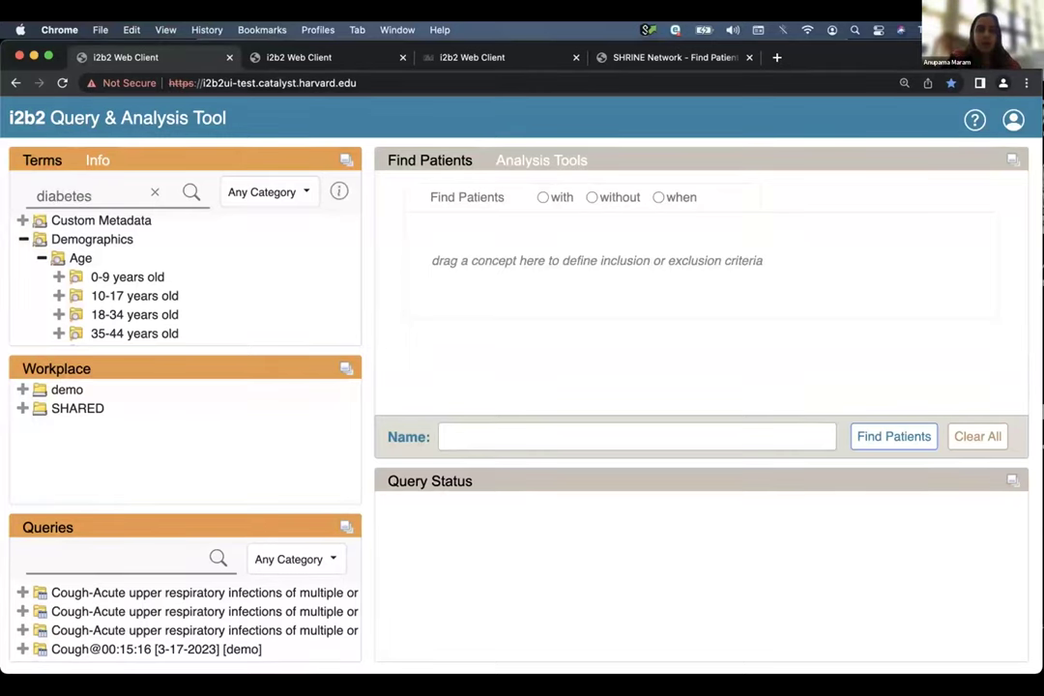
{"action": "key", "text": "Return"}
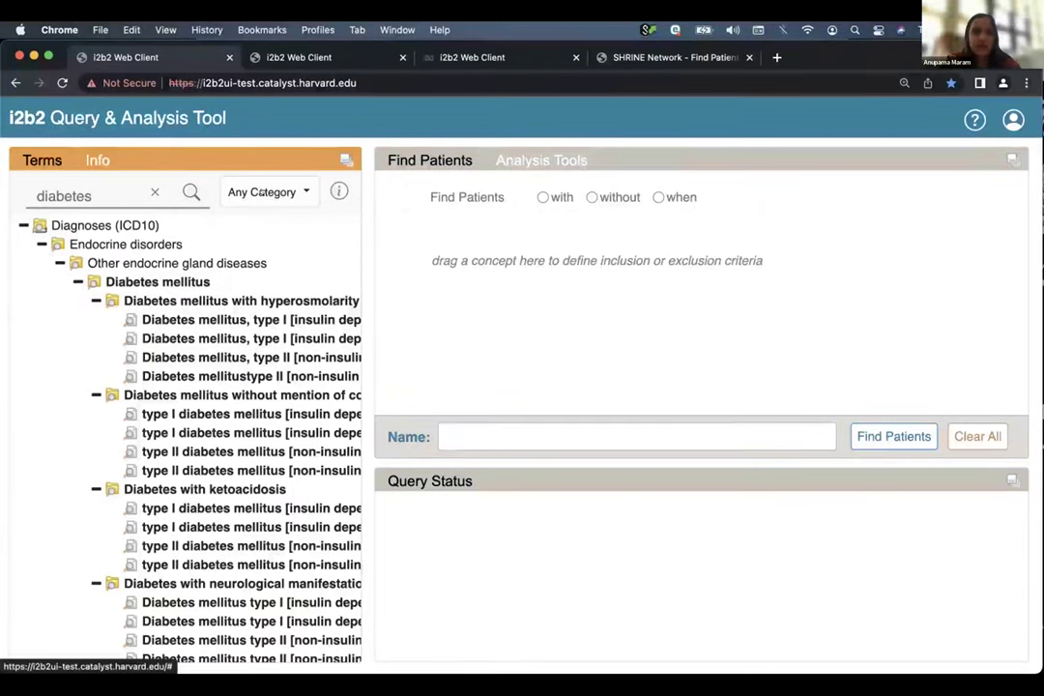
- Filter the term search by the ICD10 coding system
{"action": "left_click", "coordinate": [261, 192]}
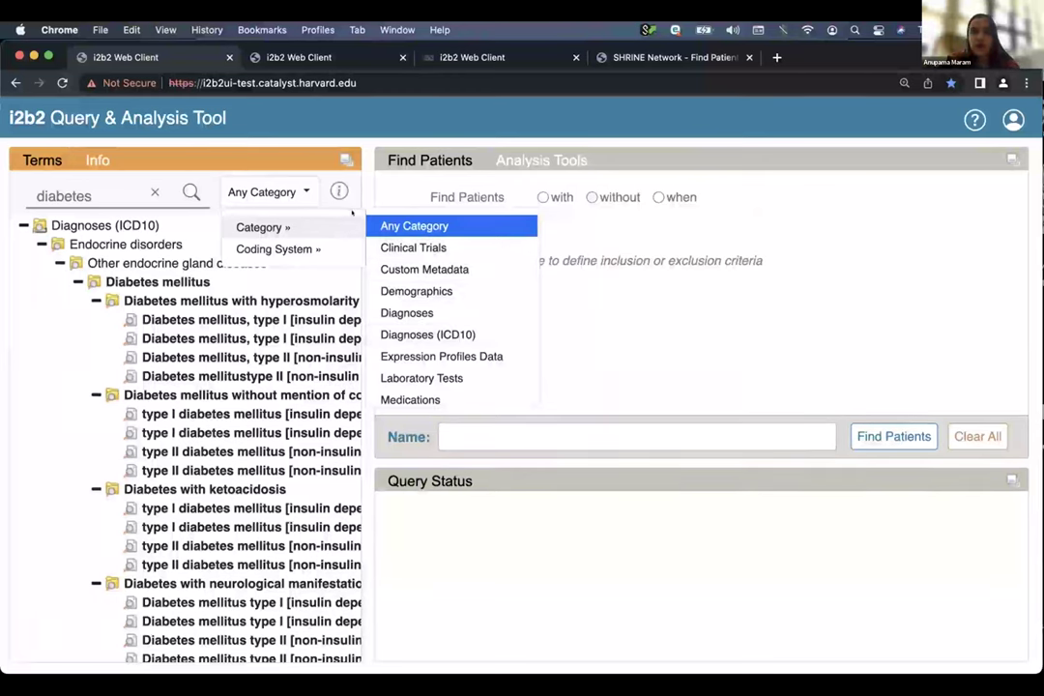
{"action": "mouse_move", "coordinate": [287, 250]}
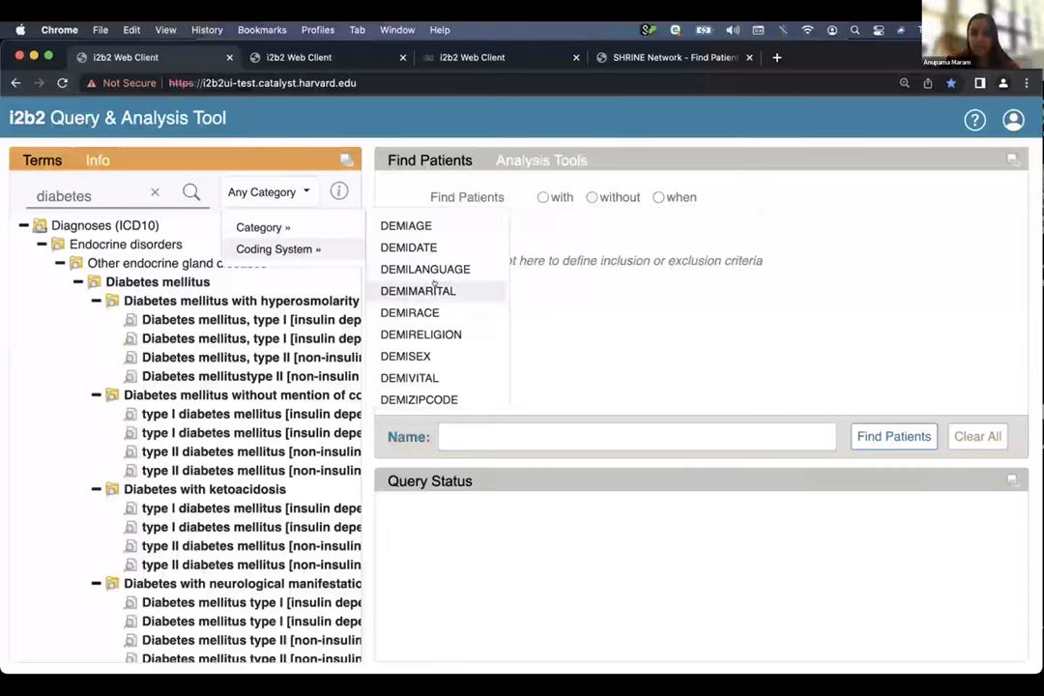
{"action": "scroll", "coordinate": [425, 281], "scroll_direction": "down", "scroll_amount": 5}
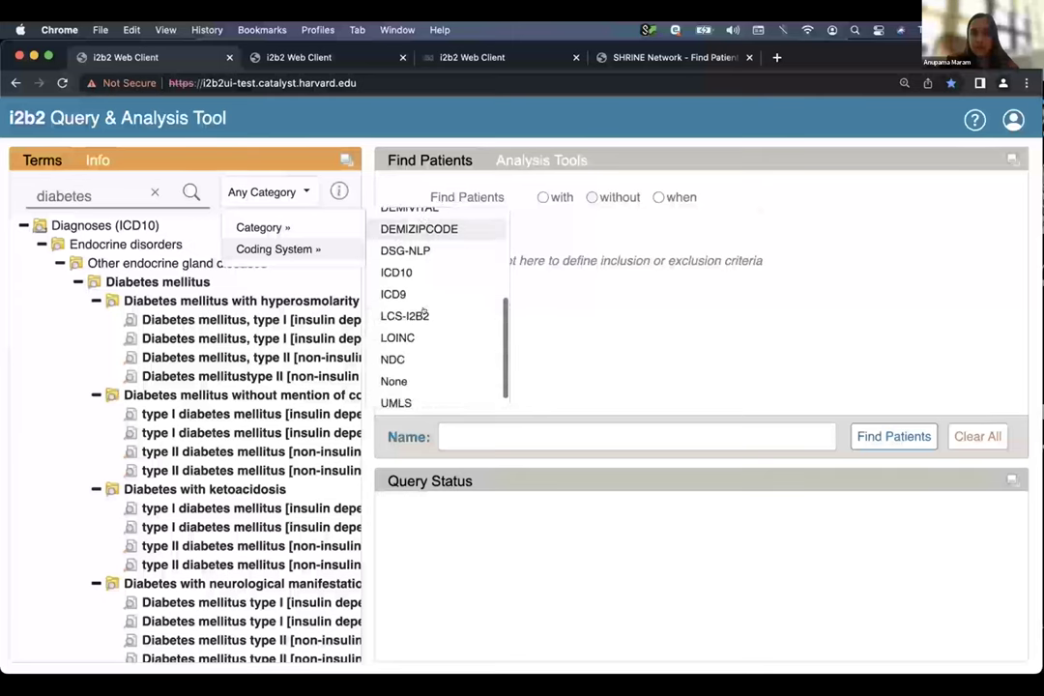
{"action": "left_click", "coordinate": [396, 272]}
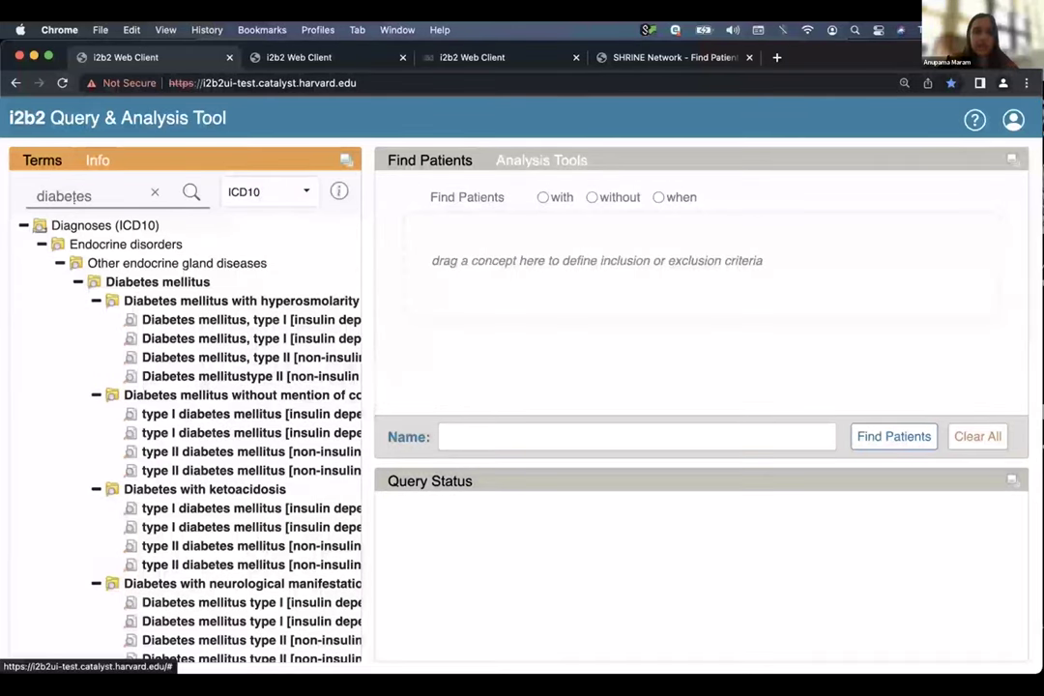
- Set the term search filter to the Diagnoses (ICD10) category and rerun the search for "diabetes"
{"action": "left_click_drag", "start_coordinate": [91, 196], "coordinate": [13, 168]}
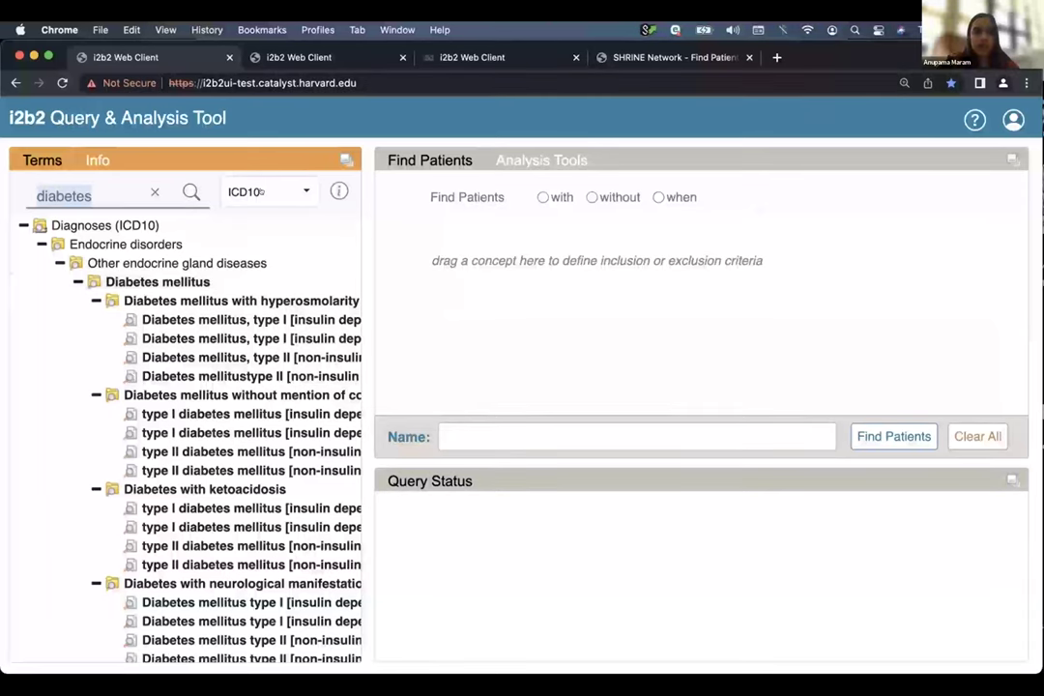
{"action": "left_click", "coordinate": [260, 192]}
{"action": "mouse_move", "coordinate": [263, 228]}
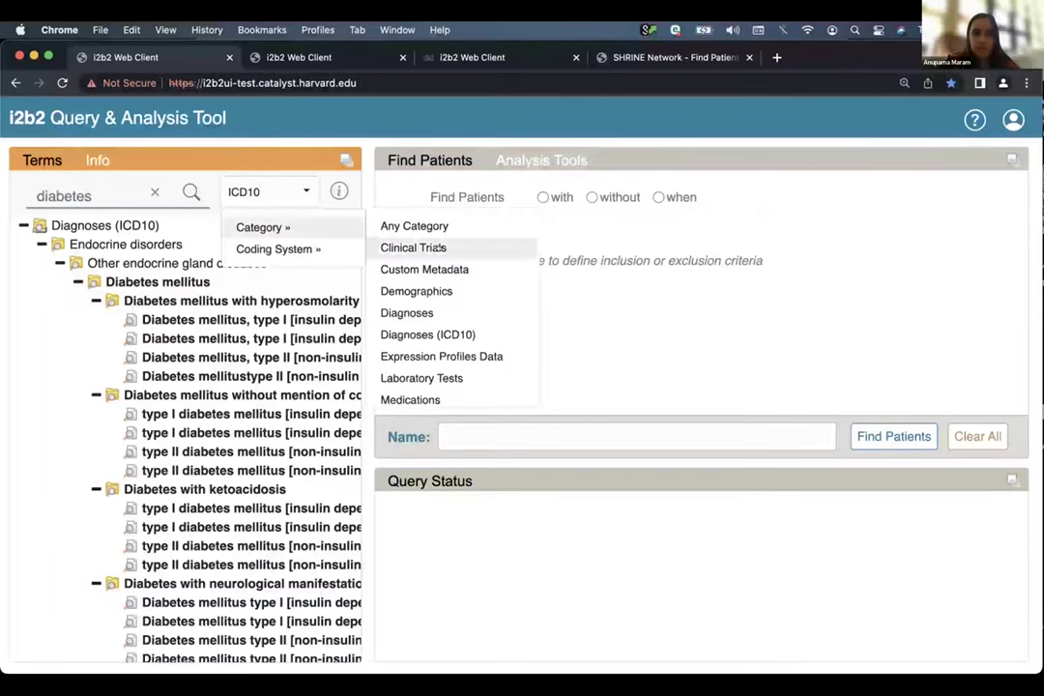
{"action": "left_click", "coordinate": [407, 312]}
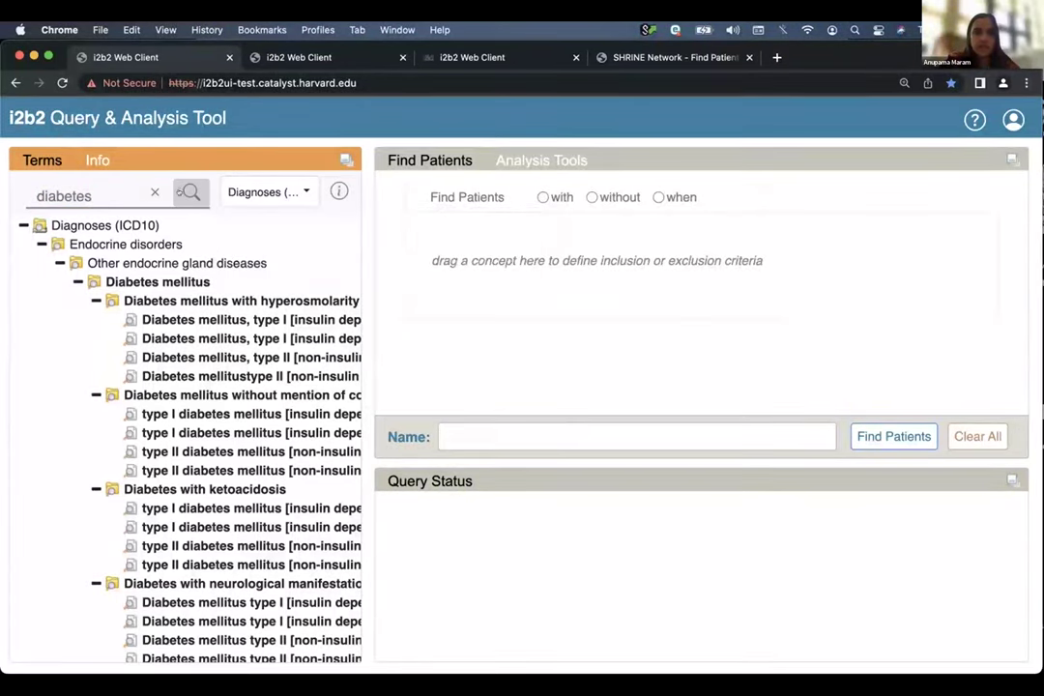
{"action": "left_click", "coordinate": [184, 191]}
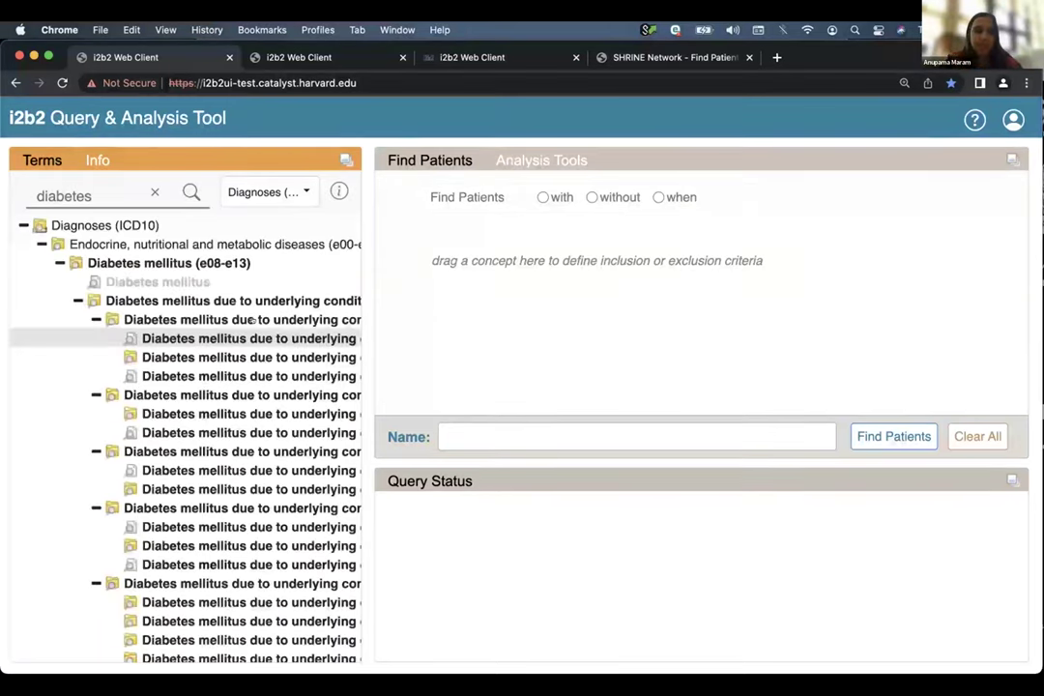
- Build the query from Diabetes mellitus (e08-e13) and a second group matching 45-54 years old or 55-64 years old
{"action": "left_click_drag", "start_coordinate": [438, 262], "coordinate": [494, 263]}
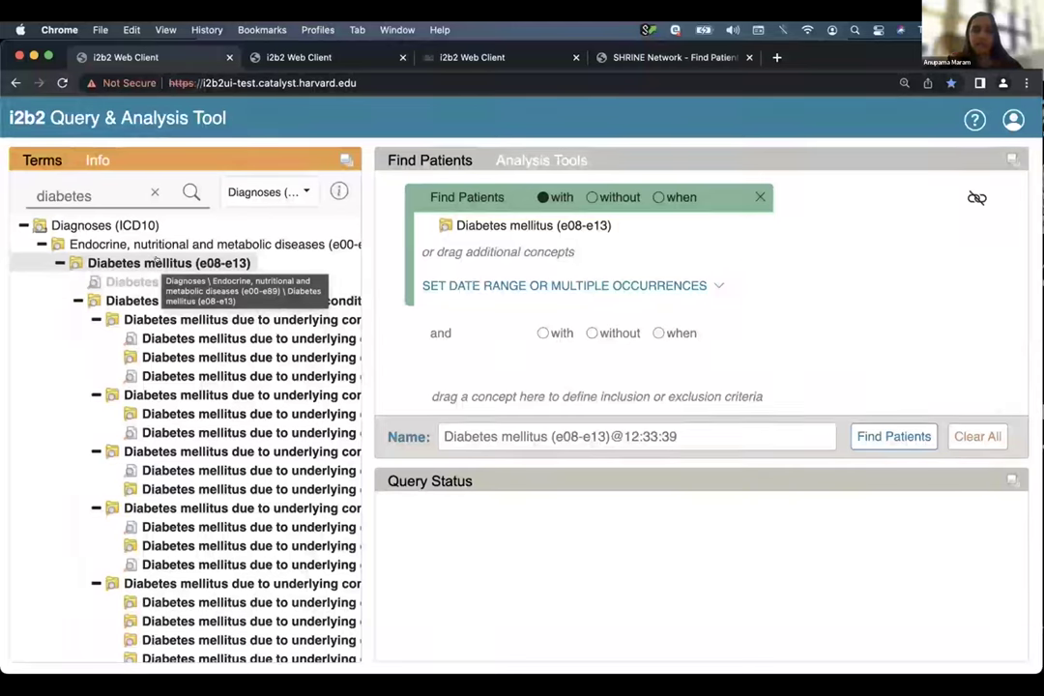
{"action": "left_click", "coordinate": [148, 186]}
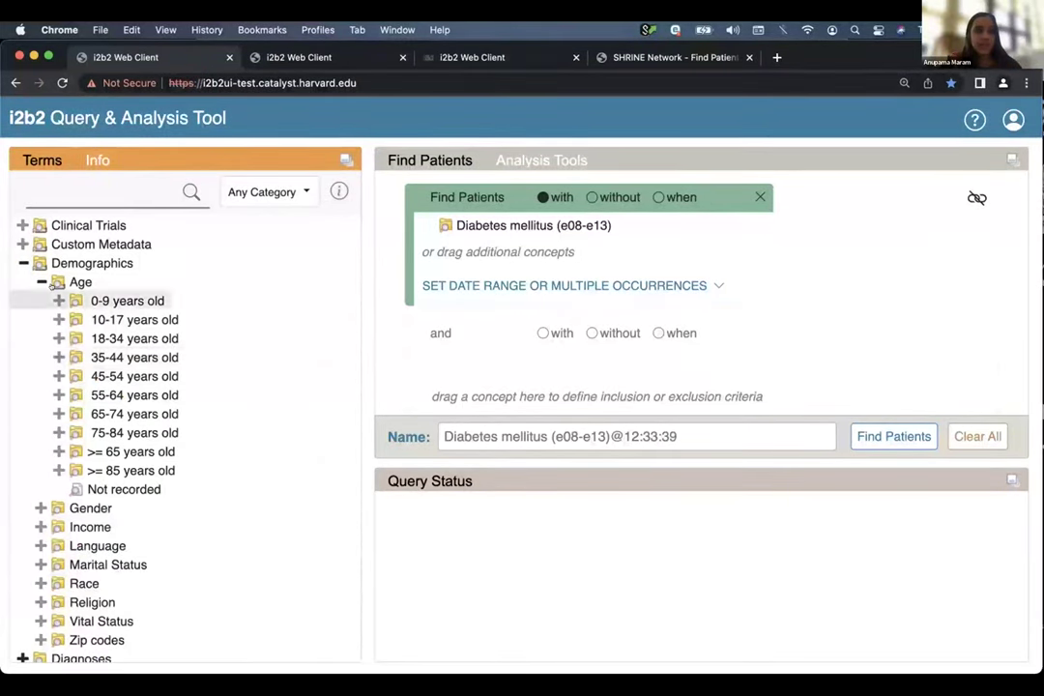
{"action": "scroll", "coordinate": [100, 322], "scroll_direction": "down", "scroll_amount": 2}
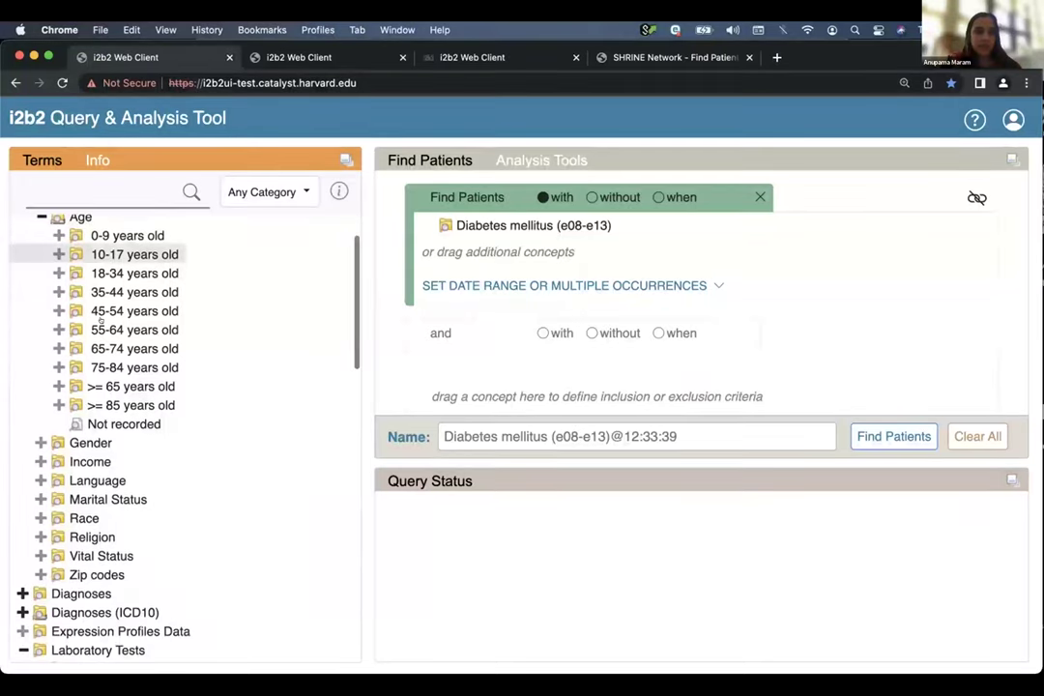
{"action": "left_click_drag", "start_coordinate": [125, 310], "coordinate": [454, 379]}
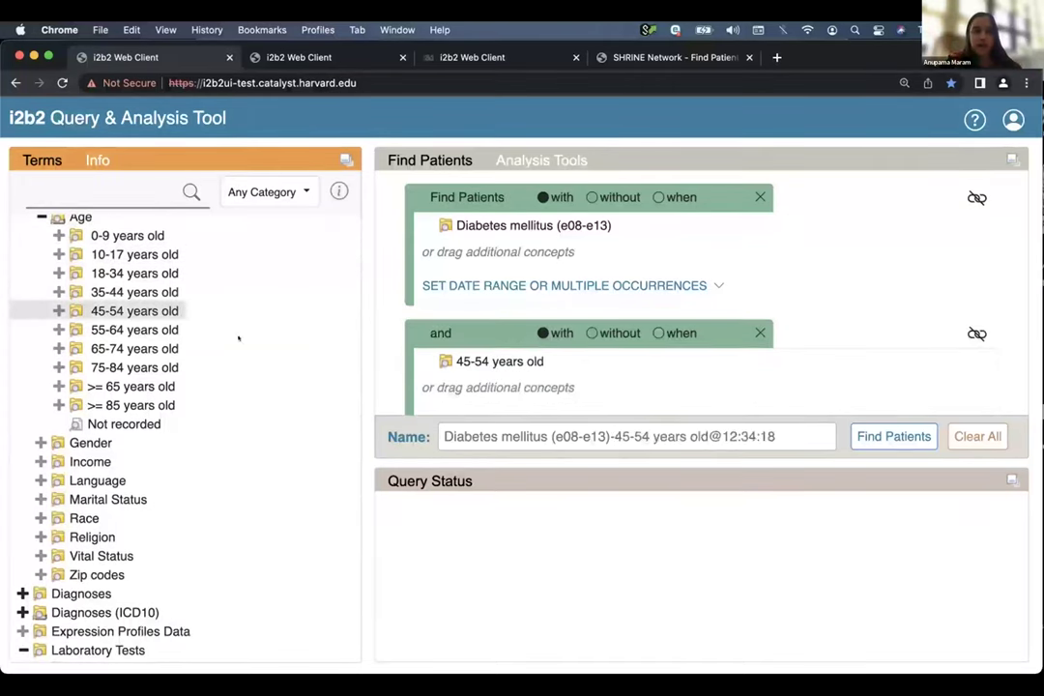
{"action": "left_click_drag", "start_coordinate": [135, 330], "coordinate": [445, 369]}
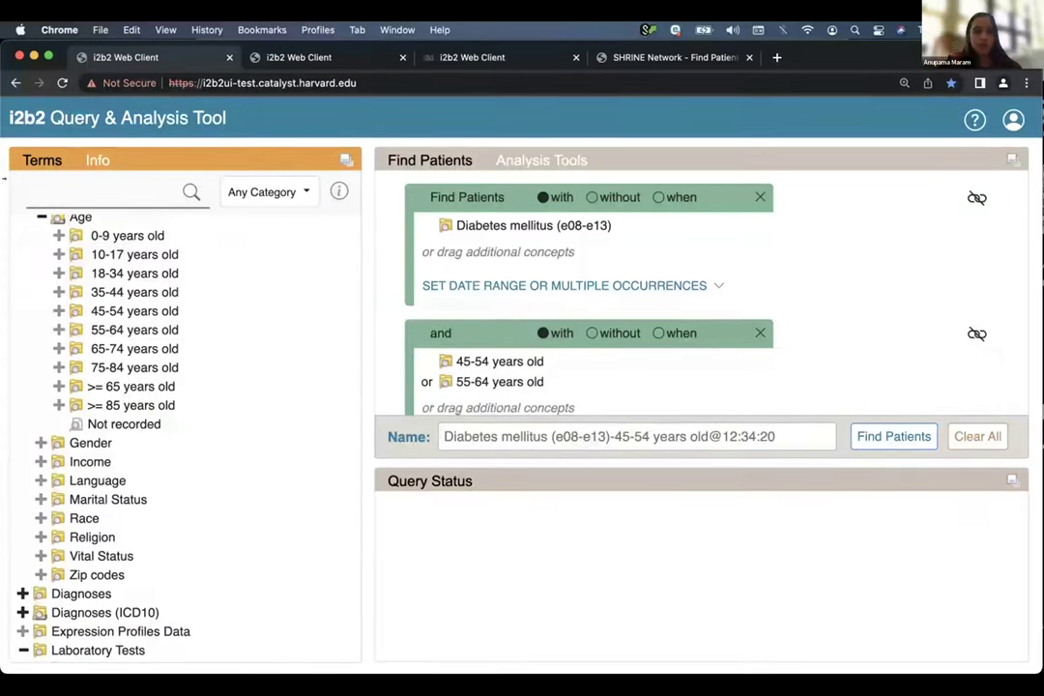
- Collapse the Demographics and Laboratory Tests term folders and restore the terms area to its normal size
{"action": "scroll", "coordinate": [39, 280], "scroll_direction": "up", "scroll_amount": 2}
{"action": "left_click", "coordinate": [22, 263]}
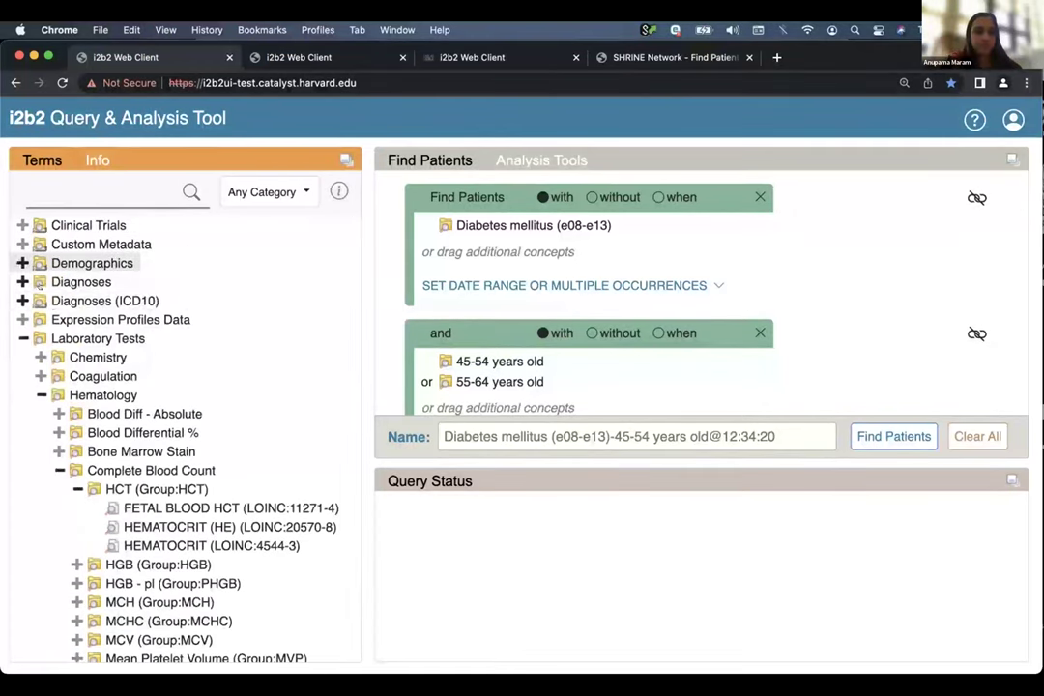
{"action": "left_click", "coordinate": [23, 338]}
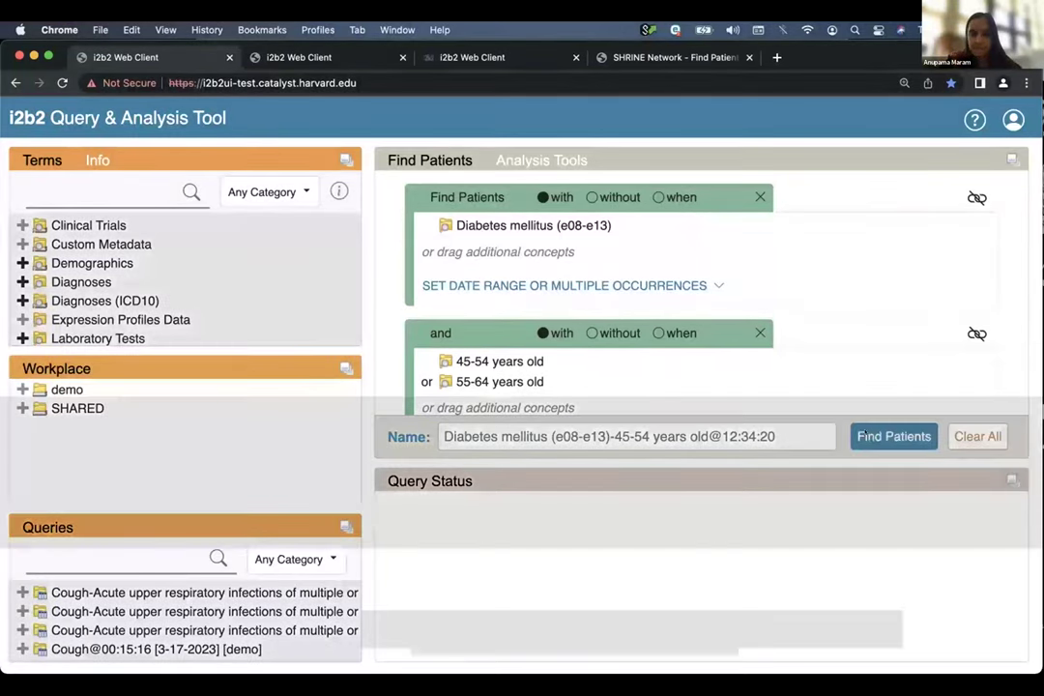
- Run the patient query for the number of patients with gender, vital status, race and age patient breakdowns
{"action": "left_click", "coordinate": [893, 436]}
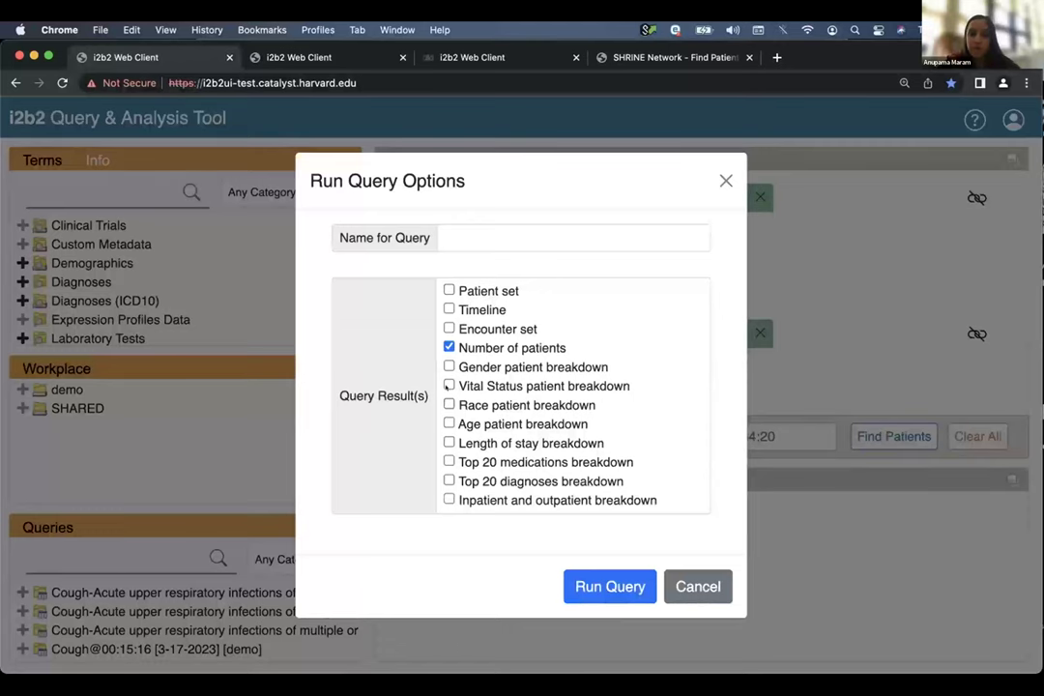
{"action": "left_click", "coordinate": [448, 385]}
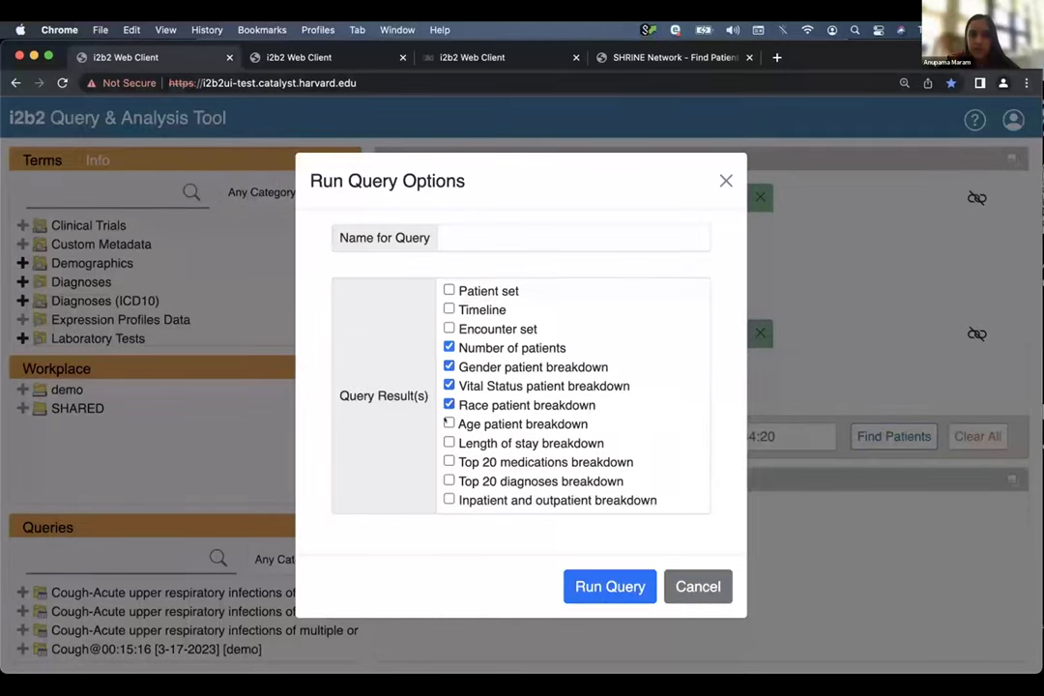
{"action": "left_click", "coordinate": [448, 423]}
{"action": "left_click", "coordinate": [609, 586]}
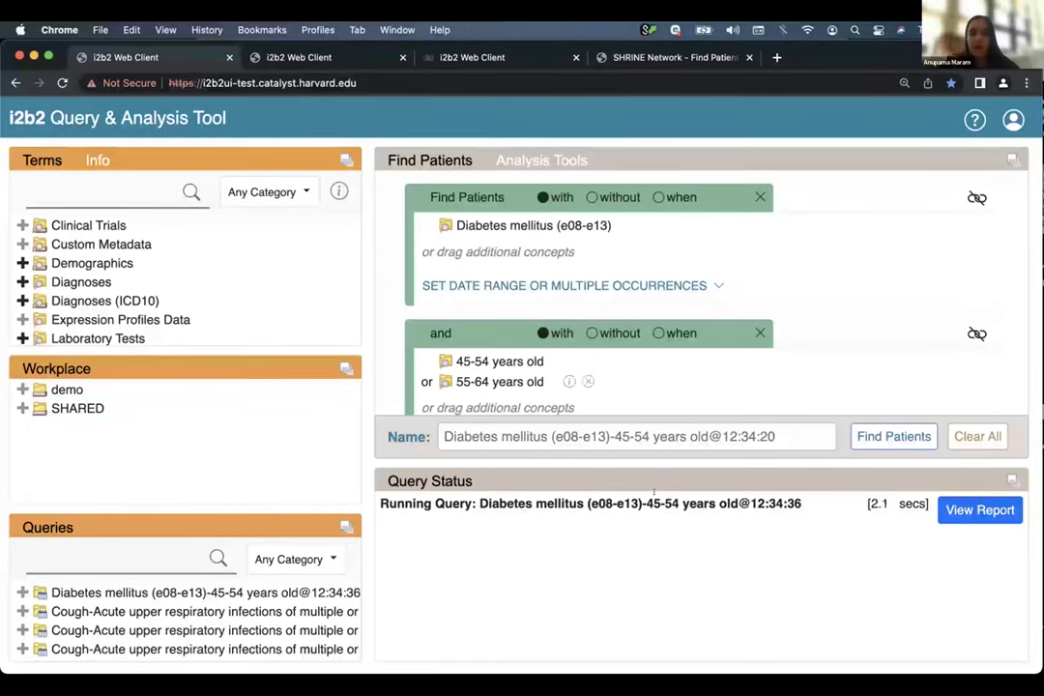
- Examine the query's patient count, its gender, vital status, race and age charts, and the demographic details breakdown
{"action": "scroll", "coordinate": [609, 510], "scroll_direction": "down", "scroll_amount": 1}
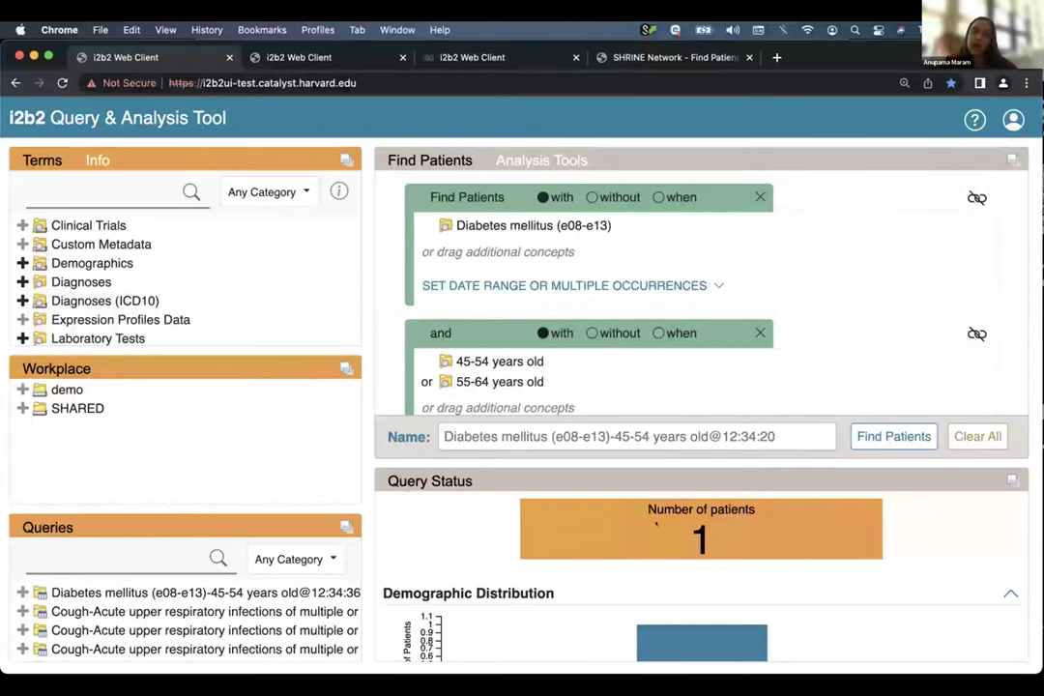
{"action": "scroll", "coordinate": [665, 528], "scroll_direction": "down", "scroll_amount": 3}
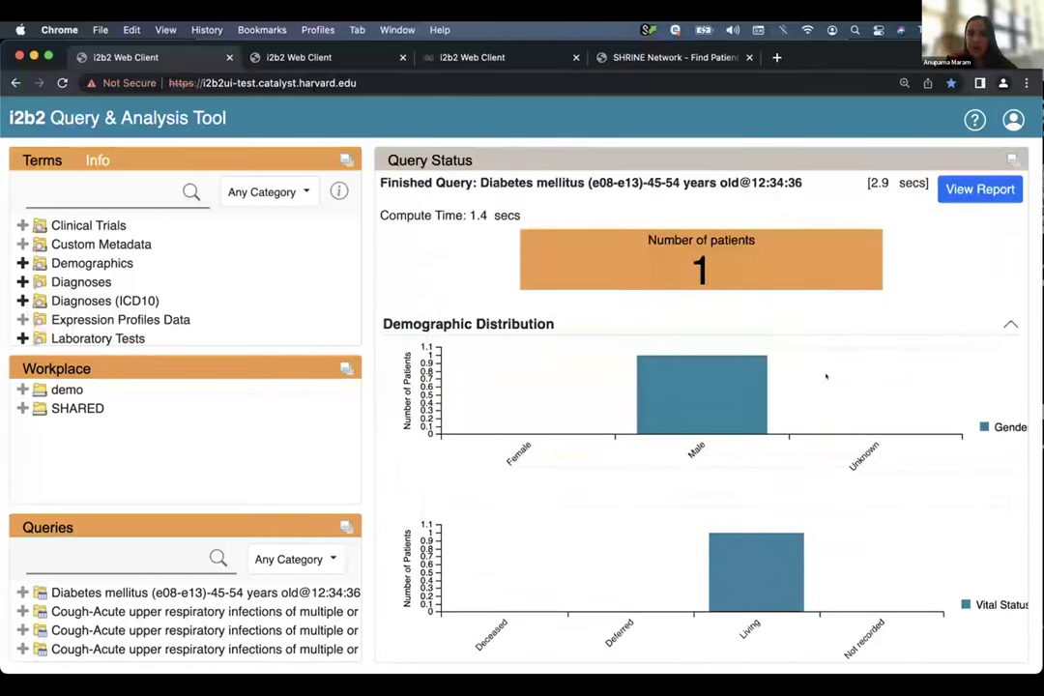
{"action": "mouse_move", "coordinate": [702, 352]}
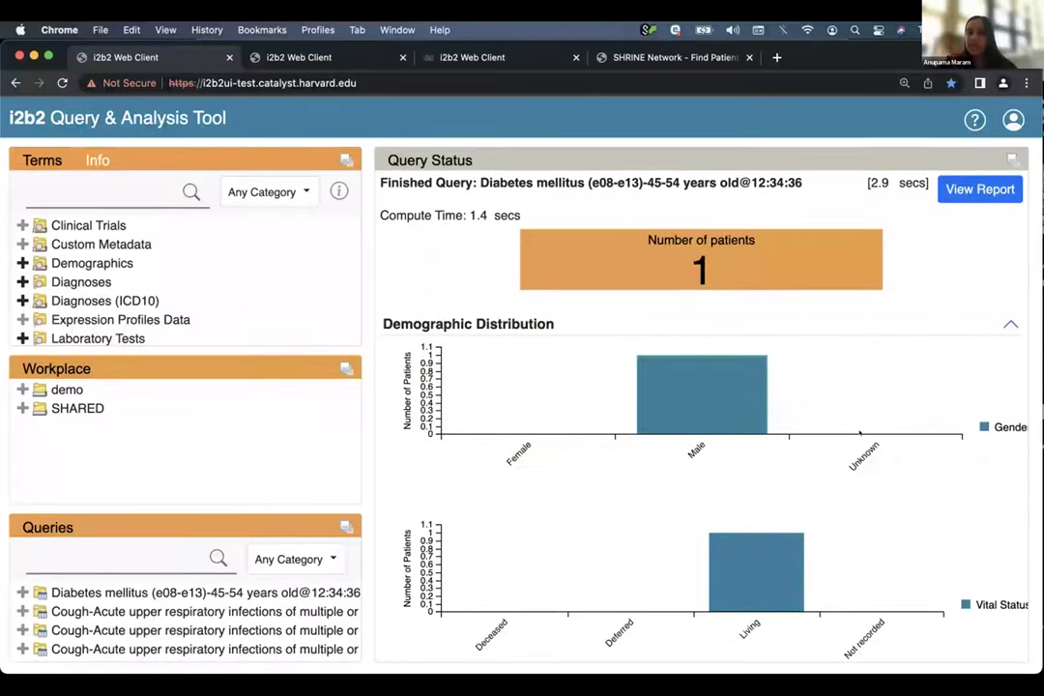
{"action": "mouse_move", "coordinate": [817, 424]}
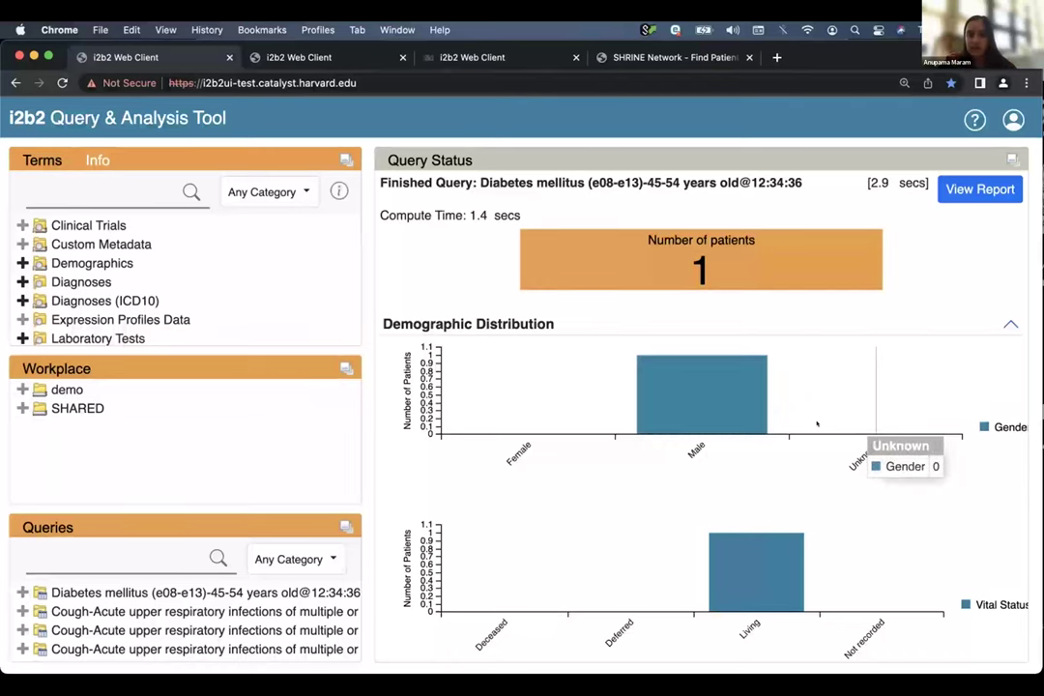
{"action": "mouse_move", "coordinate": [701, 403]}
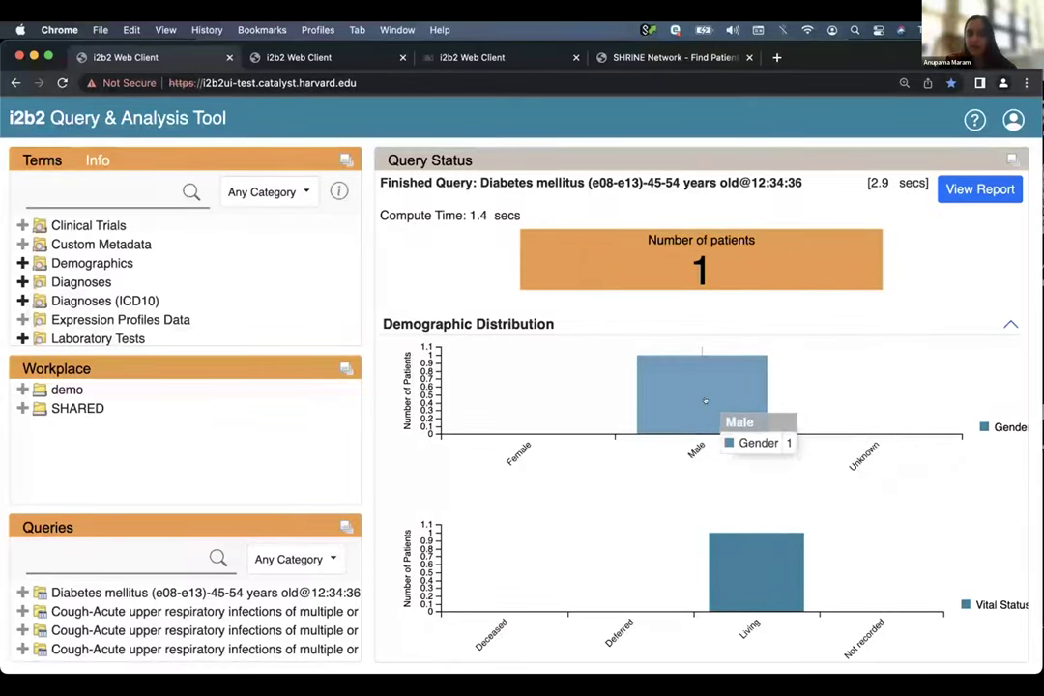
{"action": "scroll", "coordinate": [706, 402], "scroll_direction": "down", "scroll_amount": 3}
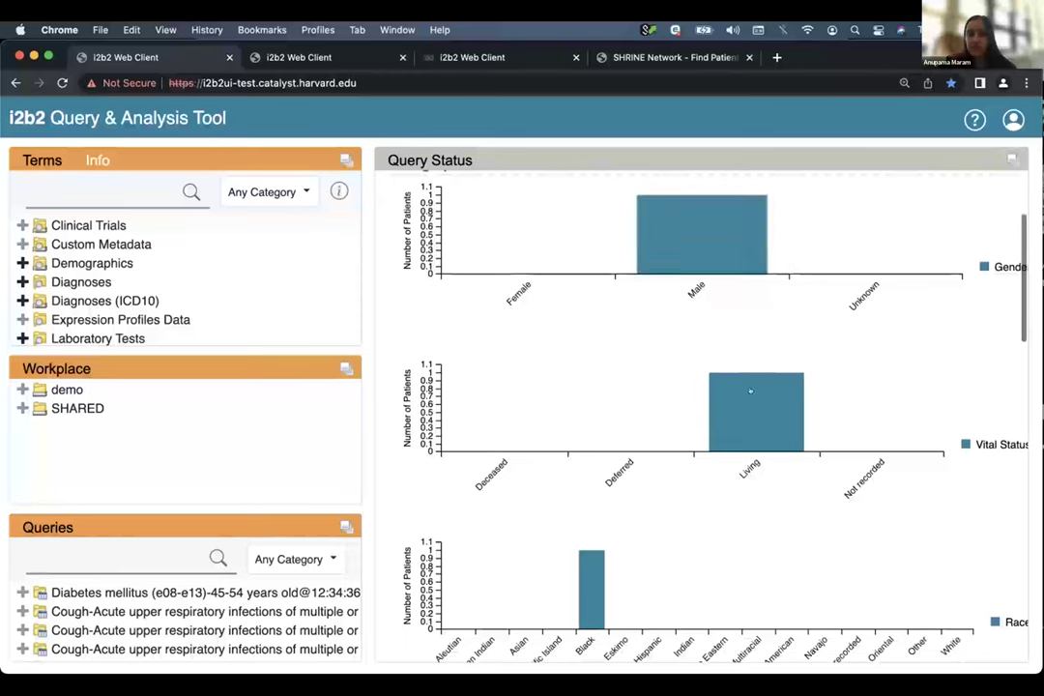
{"action": "mouse_move", "coordinate": [750, 390]}
{"action": "scroll", "coordinate": [751, 391], "scroll_direction": "down", "scroll_amount": 4}
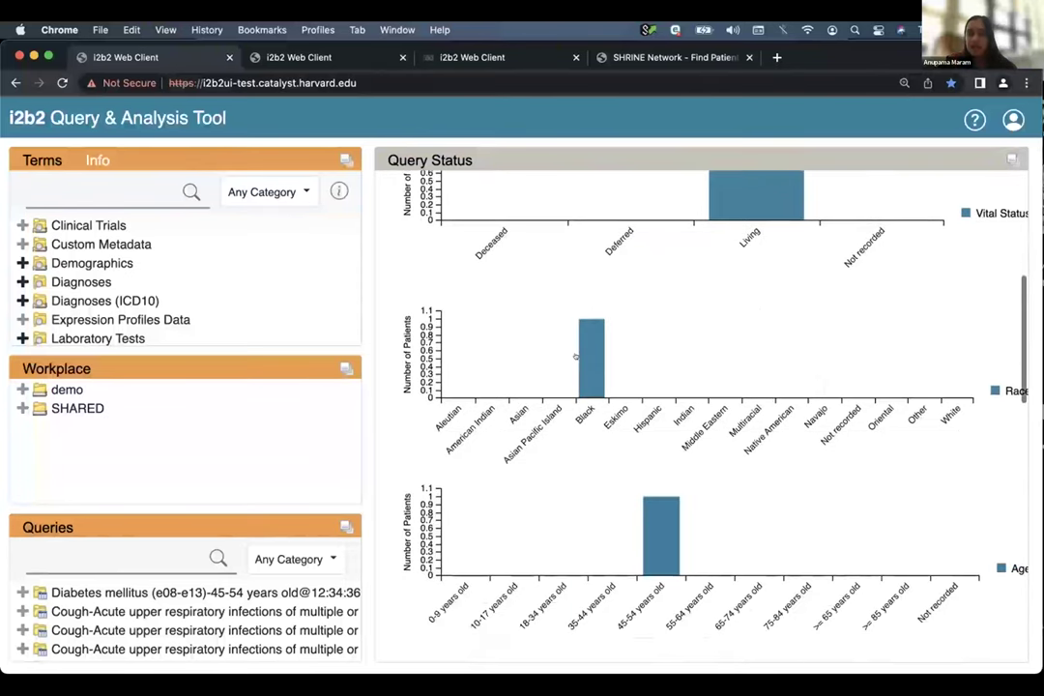
{"action": "mouse_move", "coordinate": [576, 357]}
{"action": "scroll", "coordinate": [576, 358], "scroll_direction": "down", "scroll_amount": 3}
{"action": "mouse_move", "coordinate": [653, 352]}
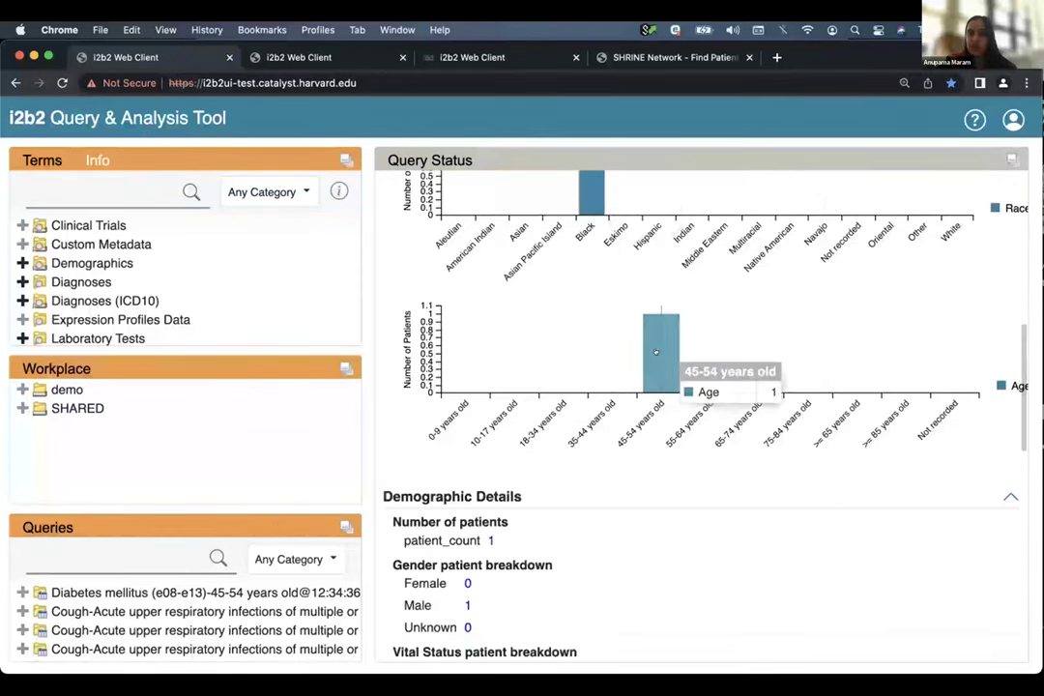
{"action": "scroll", "coordinate": [942, 477], "scroll_direction": "down", "scroll_amount": 3}
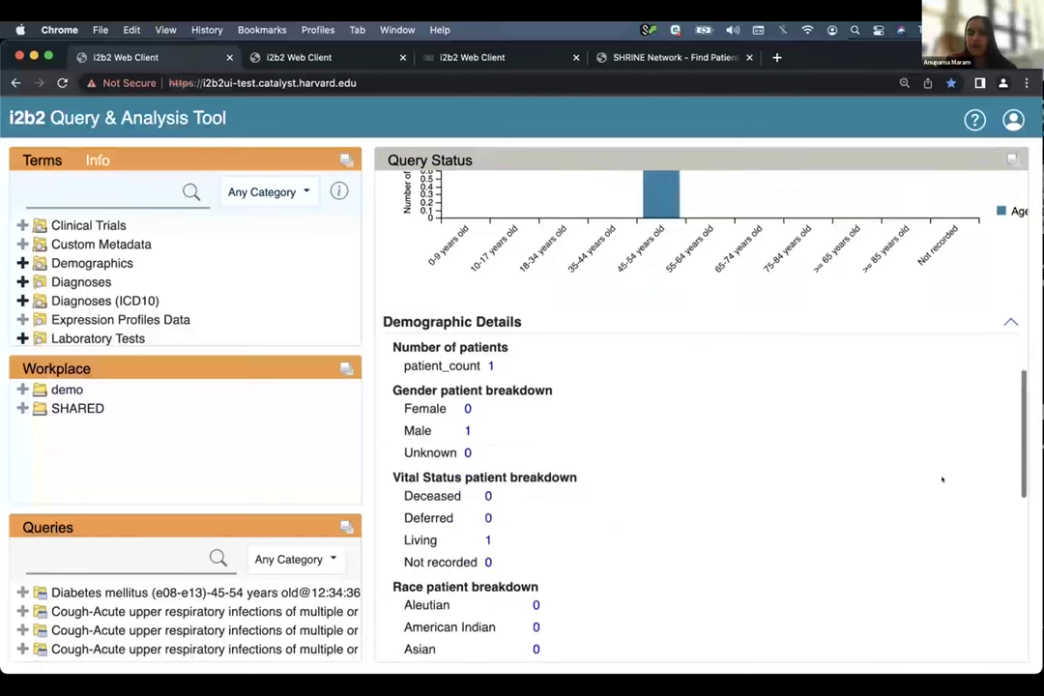
{"action": "scroll", "coordinate": [709, 431], "scroll_direction": "down", "scroll_amount": 9}
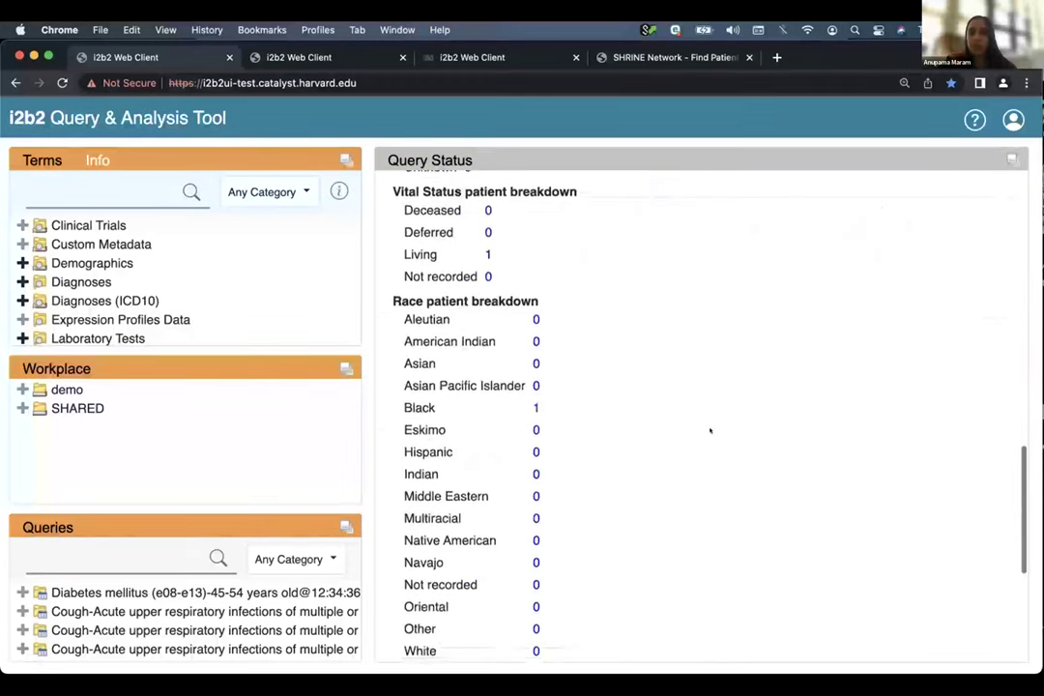
{"action": "scroll", "coordinate": [1004, 305], "scroll_direction": "up", "scroll_amount": 8}
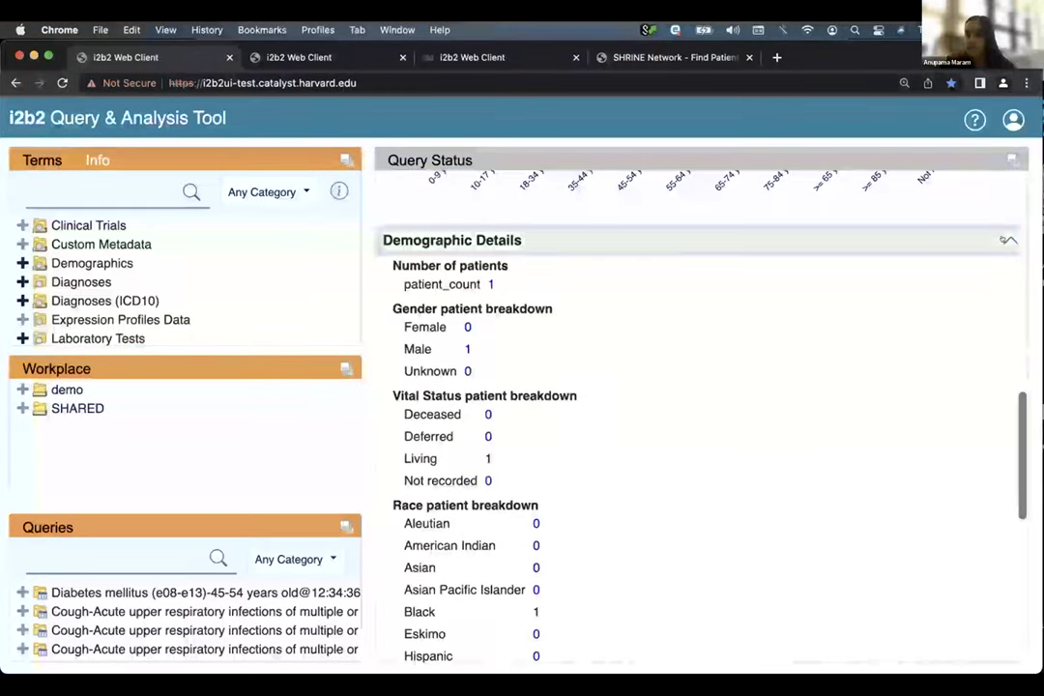
{"action": "scroll", "coordinate": [1006, 241], "scroll_direction": "up", "scroll_amount": 10}
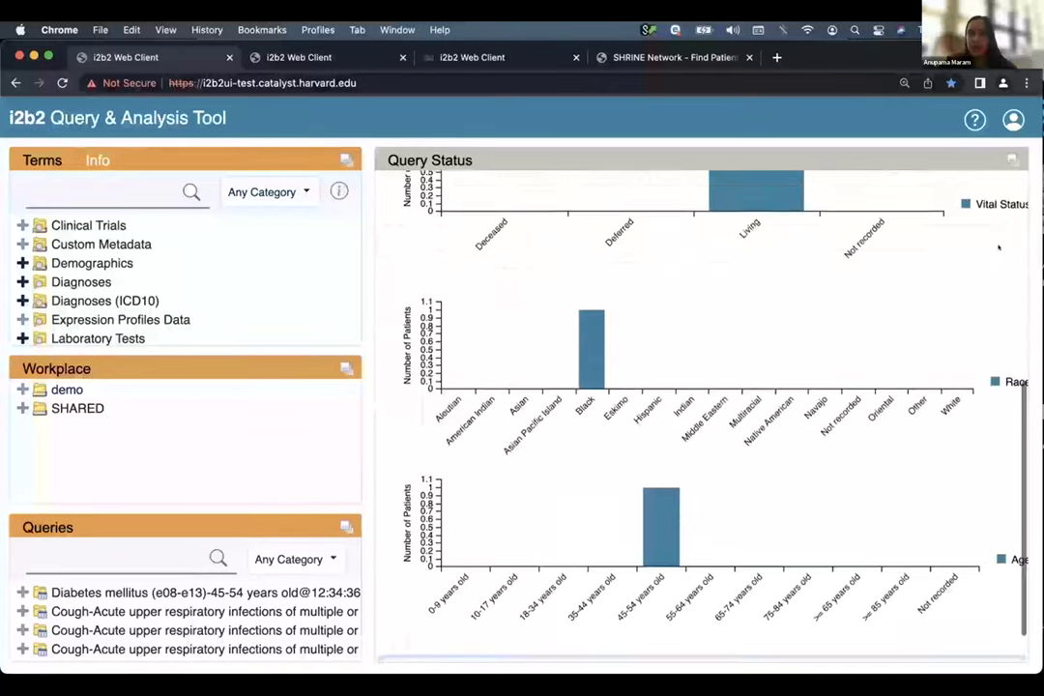
- Collapse the Demographic Distribution and Demographic Details sections and restore the query status area to its normal size
{"action": "left_click", "coordinate": [1008, 324]}
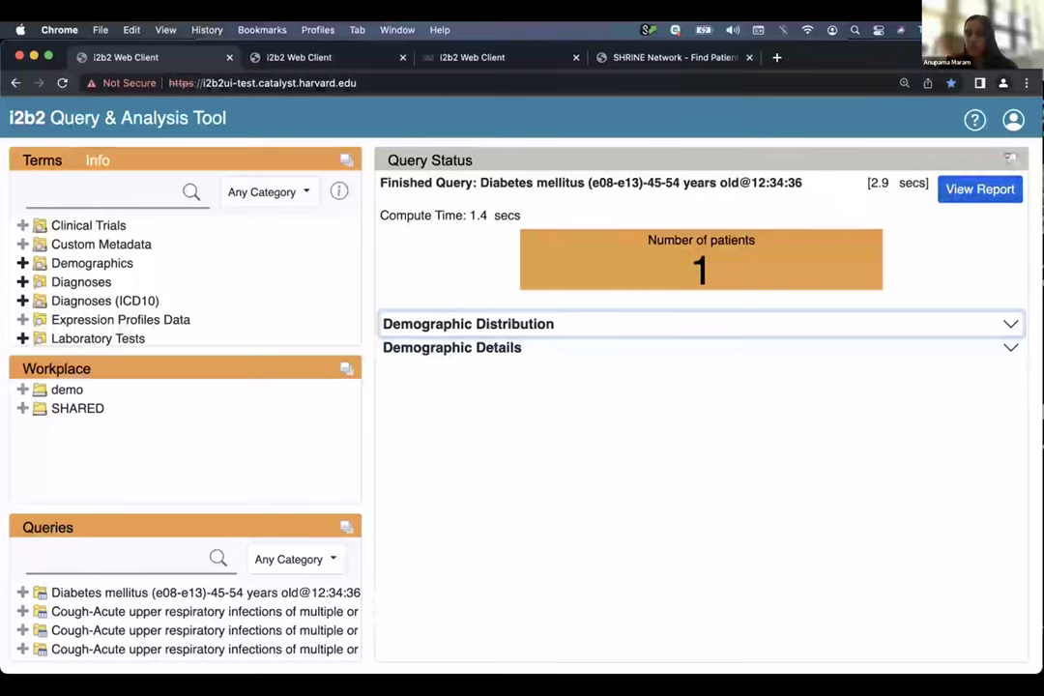
{"action": "left_click", "coordinate": [1009, 155]}
{"action": "scroll", "coordinate": [681, 340], "scroll_direction": "down", "scroll_amount": 5}
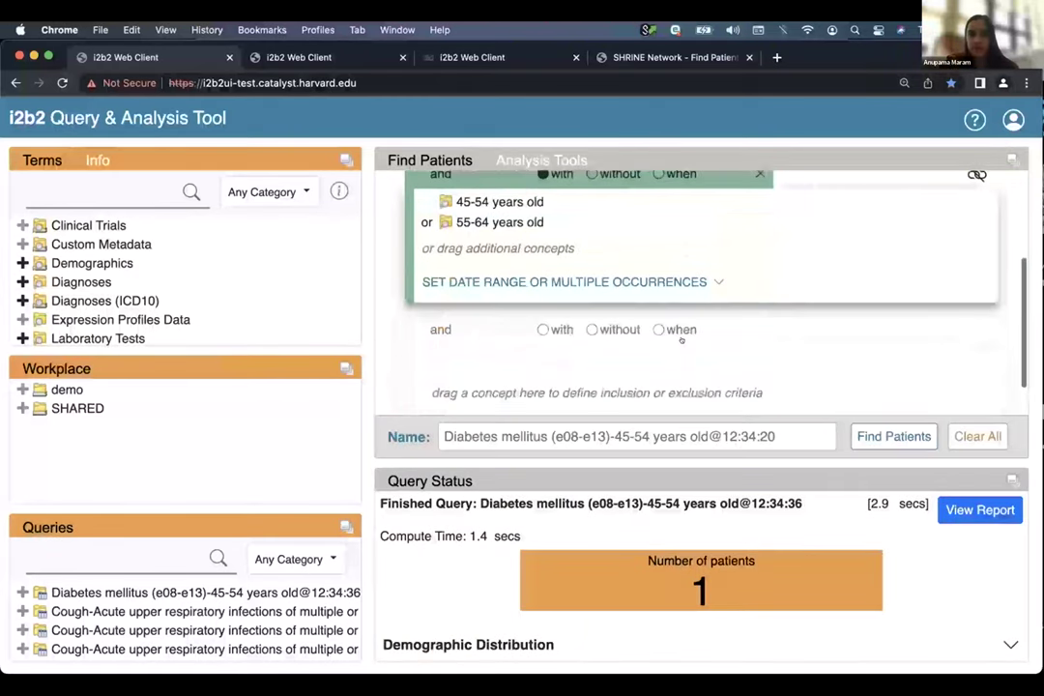
{"action": "scroll", "coordinate": [680, 341], "scroll_direction": "up", "scroll_amount": 4}
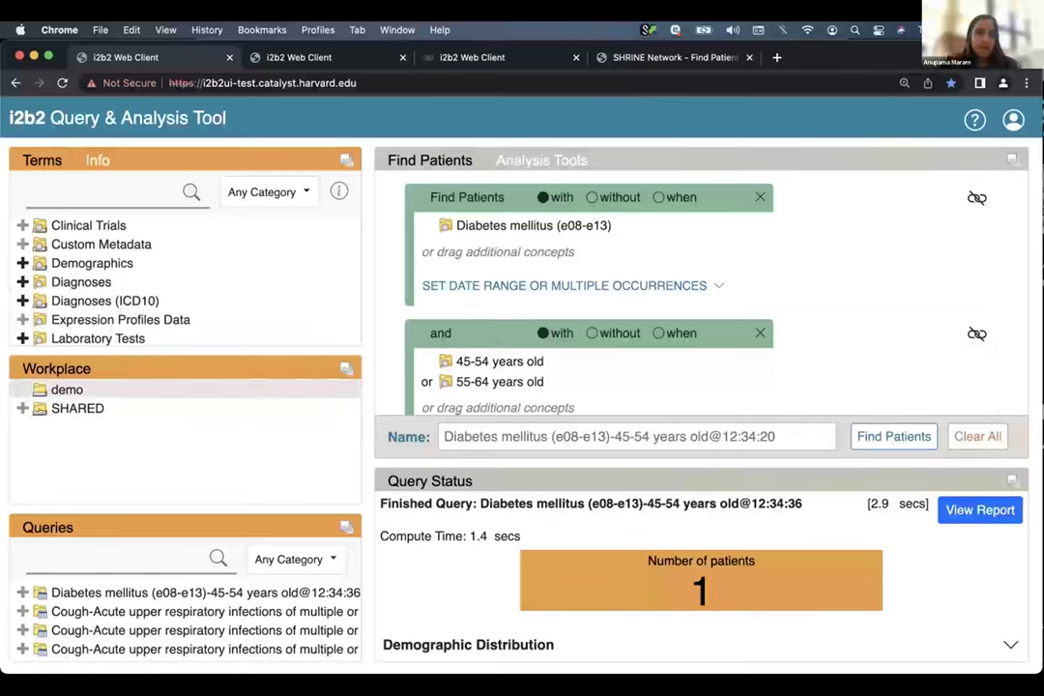
- Expand the SHARED workplace folder down to Mixed Terms and try to create a new folder inside it
{"action": "left_click", "coordinate": [22, 408]}
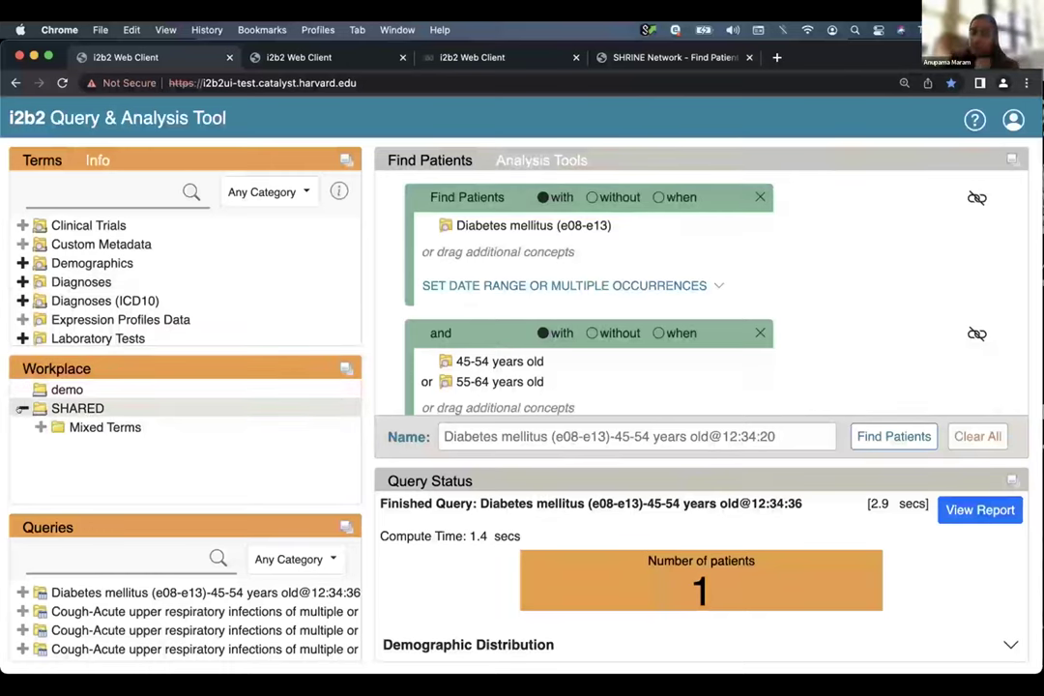
{"action": "left_click", "coordinate": [39, 427]}
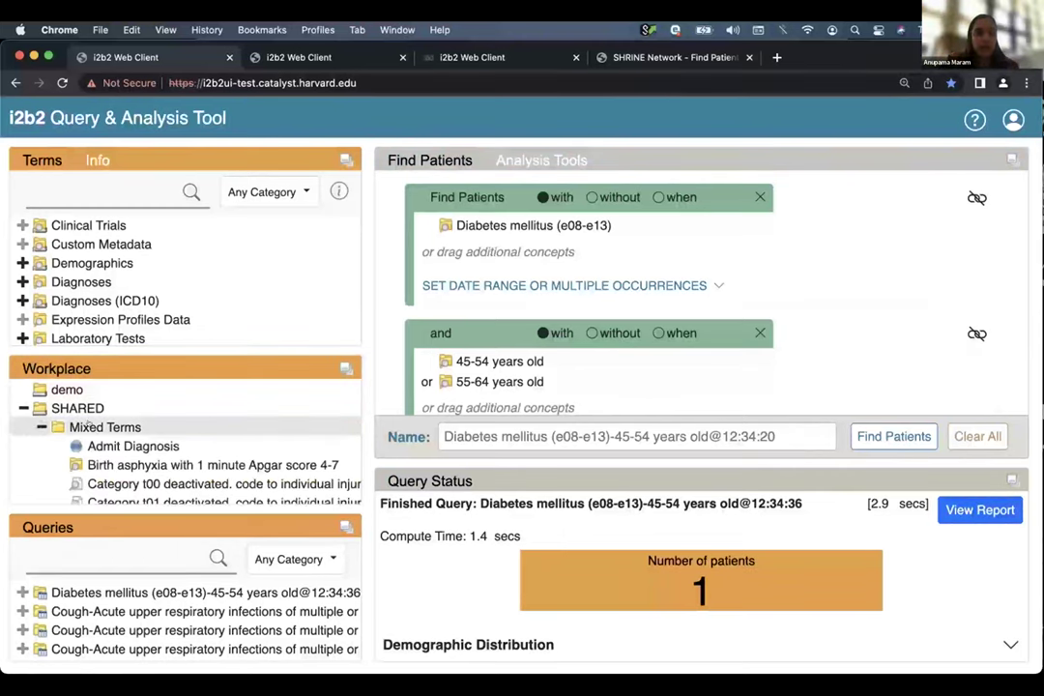
{"action": "right_click", "coordinate": [110, 426]}
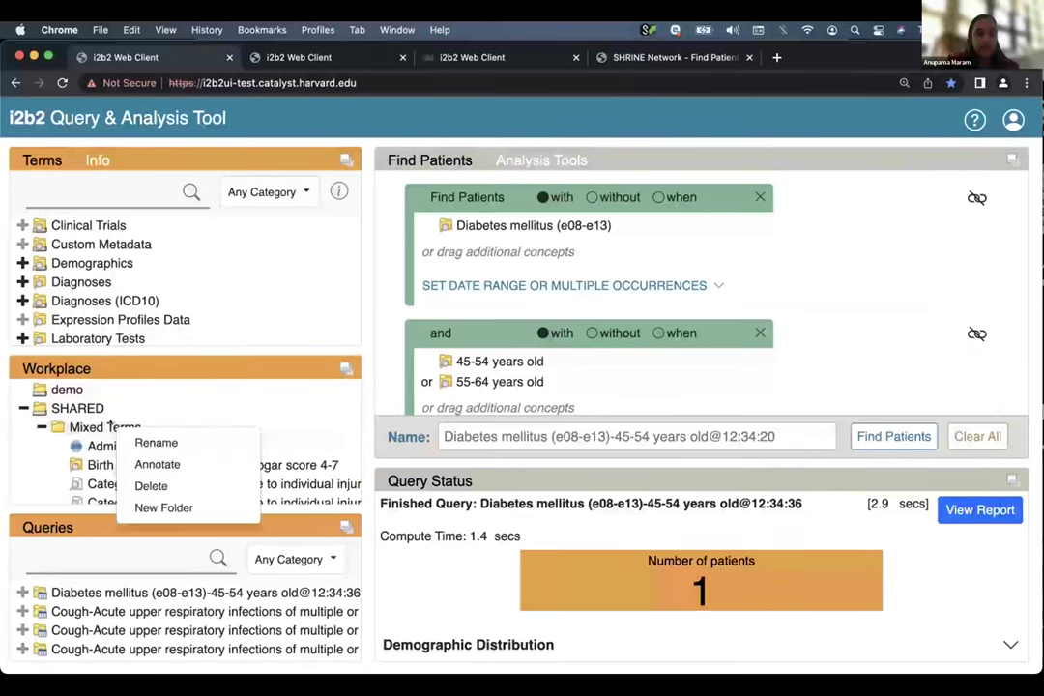
{"action": "left_click", "coordinate": [136, 507]}
{"action": "key", "text": "Return"}
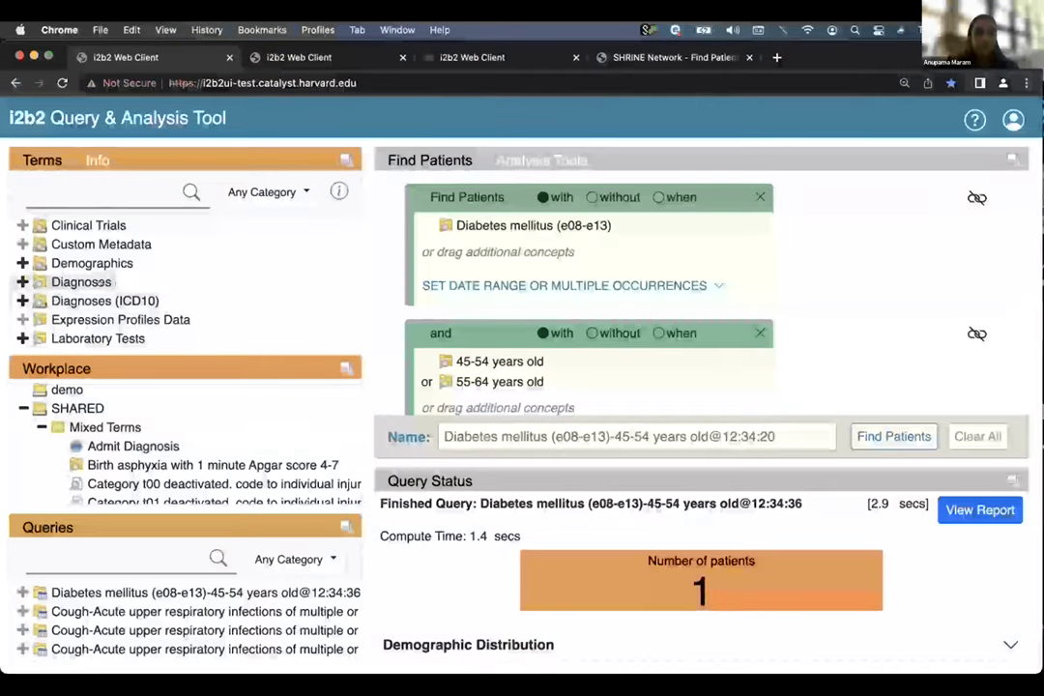
- Add the Circulatory system term from Diagnoses to the shared Mixed Terms folder, then collapse the SHARED folder
{"action": "left_click", "coordinate": [24, 282]}
{"action": "left_click_drag", "start_coordinate": [116, 300], "coordinate": [73, 427]}
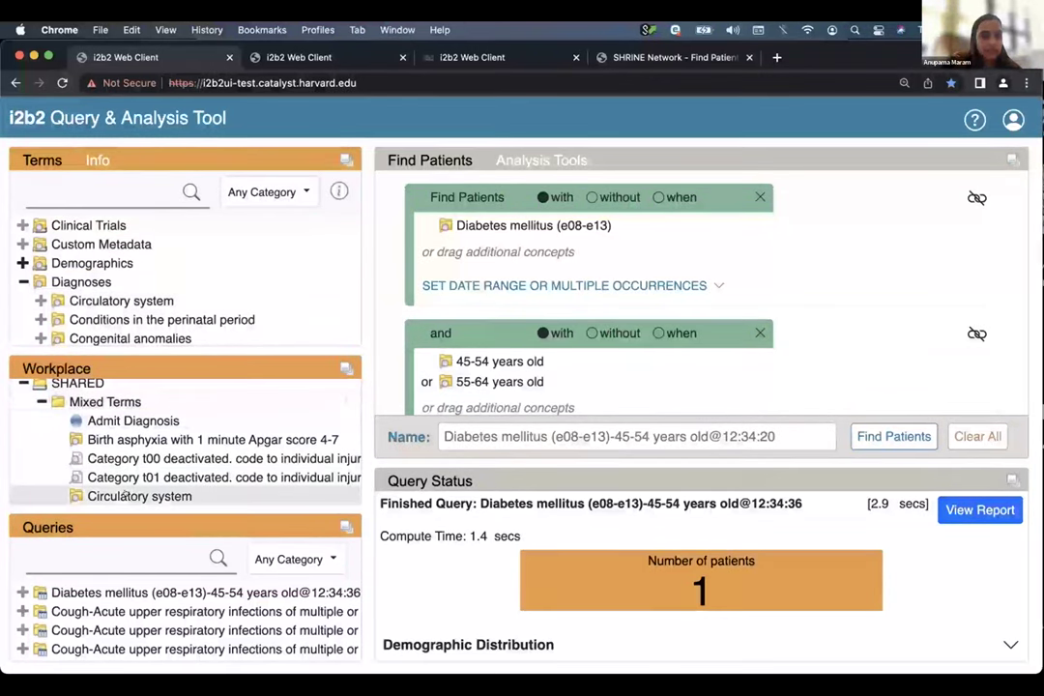
{"action": "scroll", "coordinate": [21, 402], "scroll_direction": "up", "scroll_amount": 2}
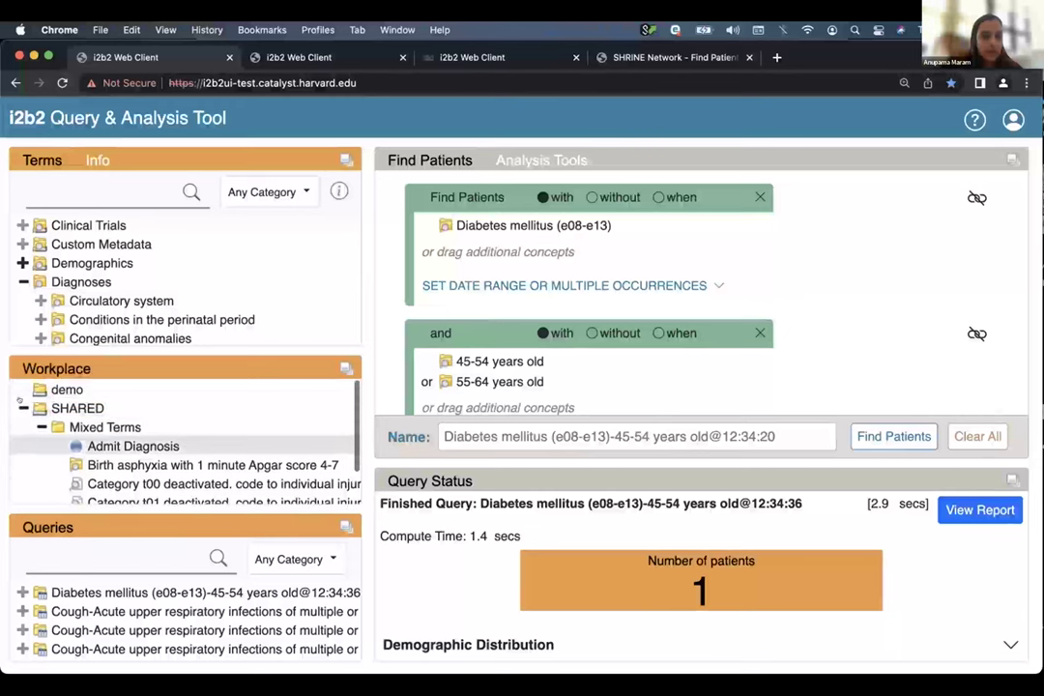
{"action": "left_click", "coordinate": [22, 408]}
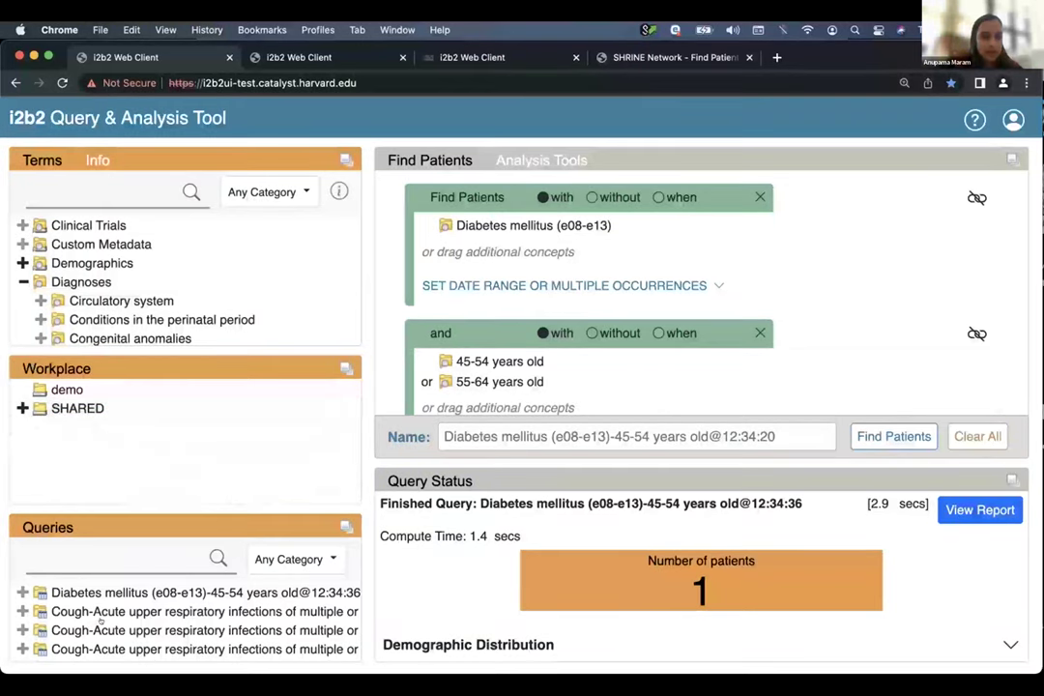
- Enlarge the Queries list and search the previous queries for cough
{"action": "left_click", "coordinate": [346, 527]}
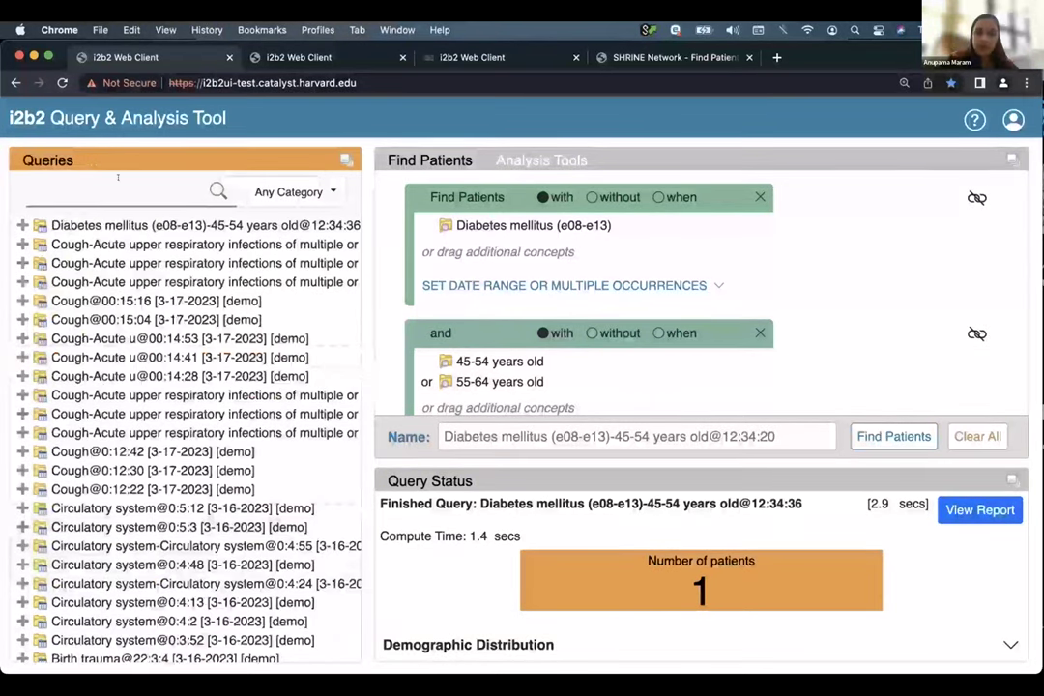
{"action": "left_click", "coordinate": [21, 225]}
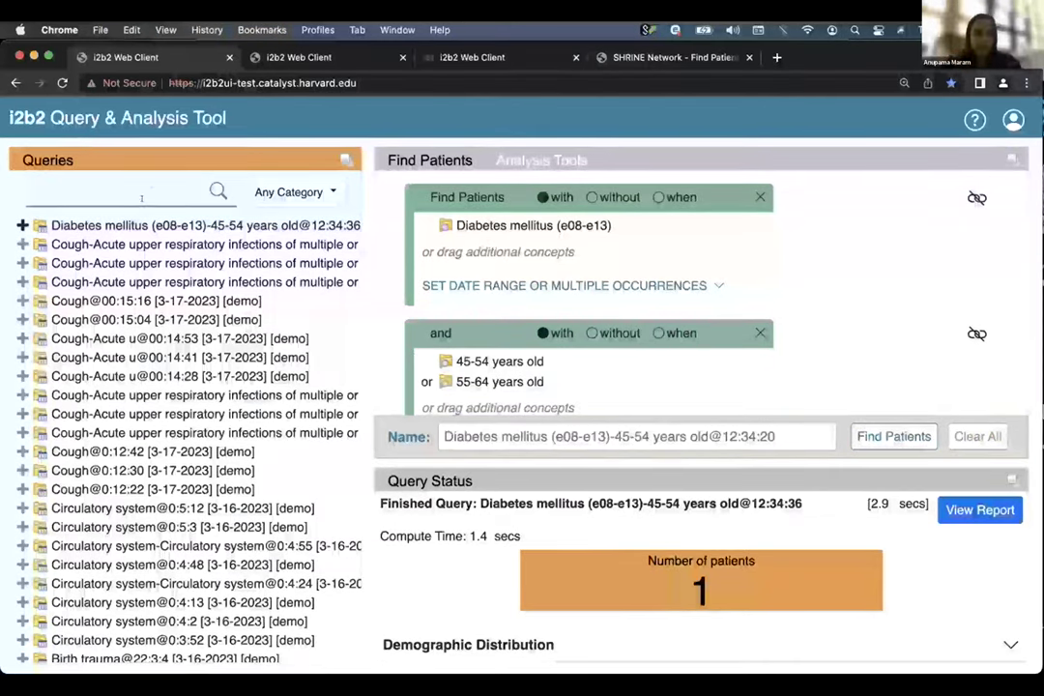
{"action": "type", "text": "dia"}
{"action": "key", "text": "BackSpace"}
{"action": "key", "text": "BackSpace"}
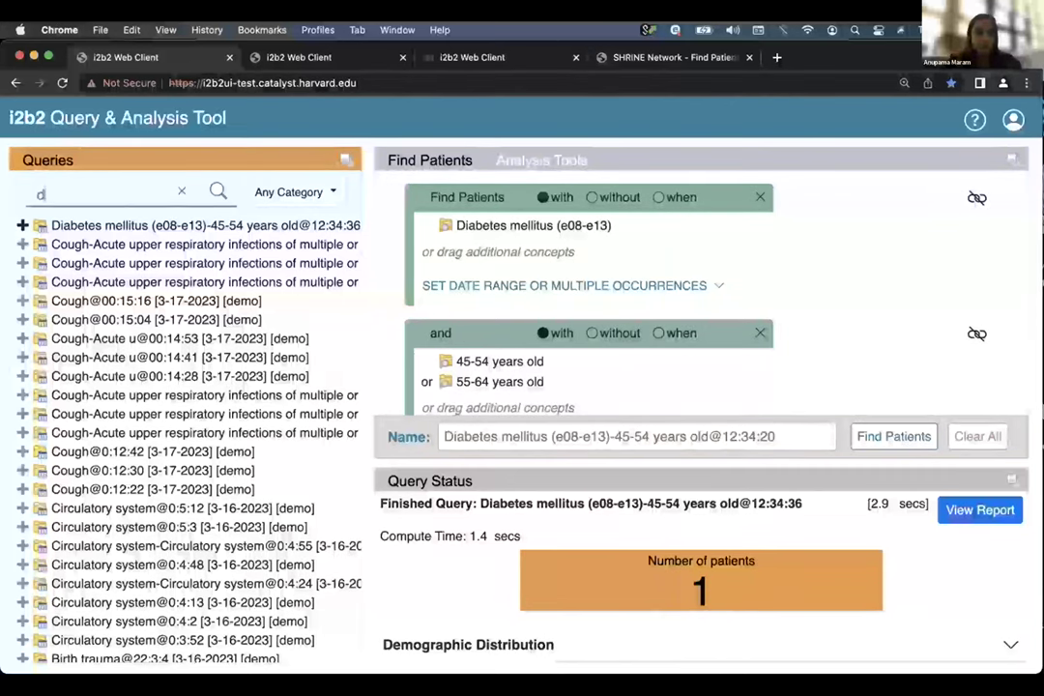
{"action": "type", "text": "couugh"}
{"action": "key", "text": "BackSpace"}
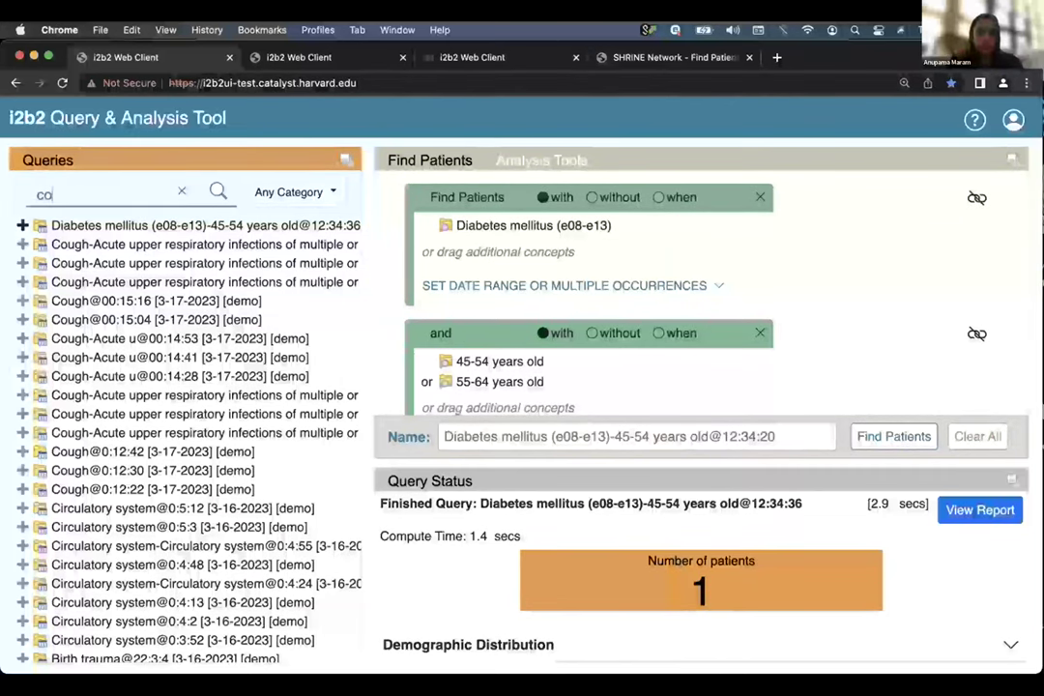
{"action": "type", "text": "uugh"}
{"action": "key", "text": "BackSpace"}
{"action": "key", "text": "BackSpace"}
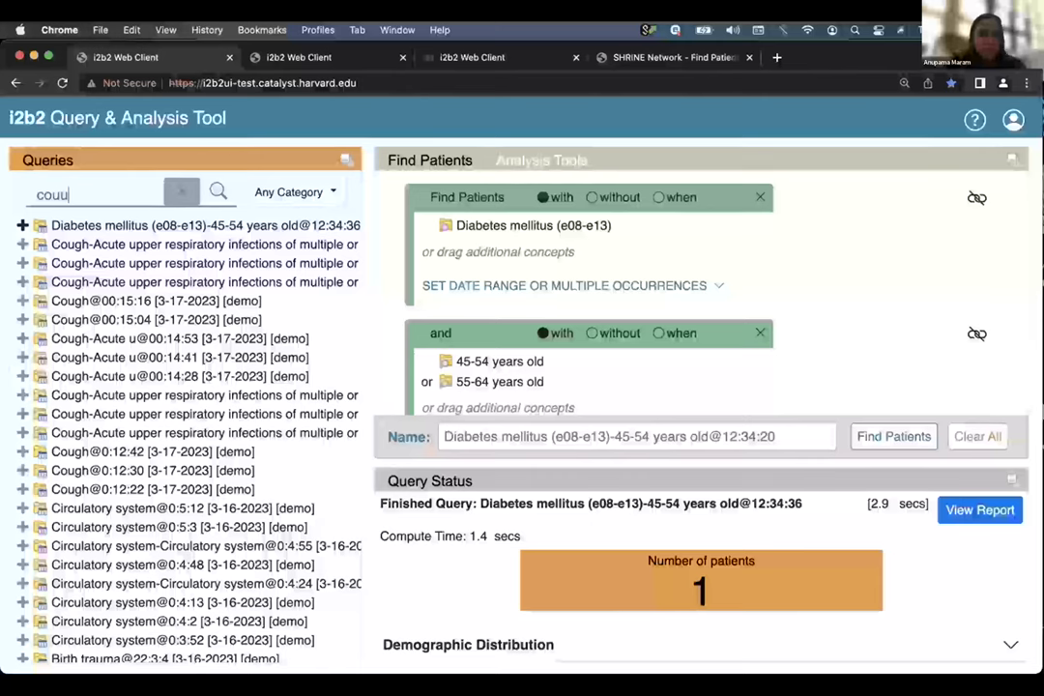
{"action": "type", "text": "h"}
{"action": "left_click", "coordinate": [218, 191]}
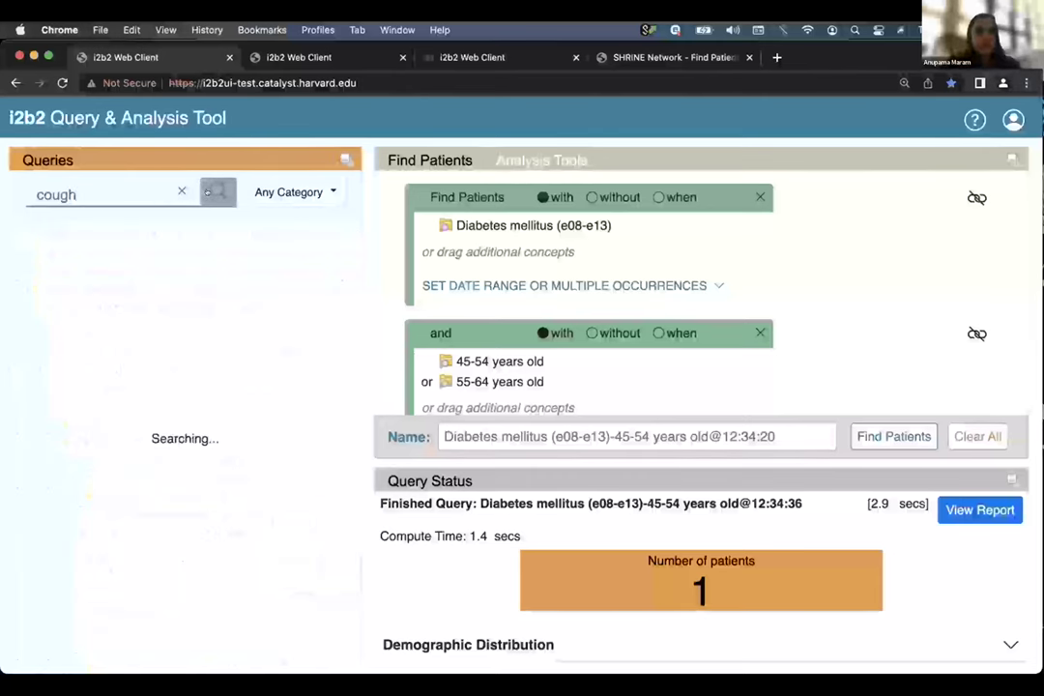
- View the category options for the previous-query search and clear the search
{"action": "left_click", "coordinate": [288, 192]}
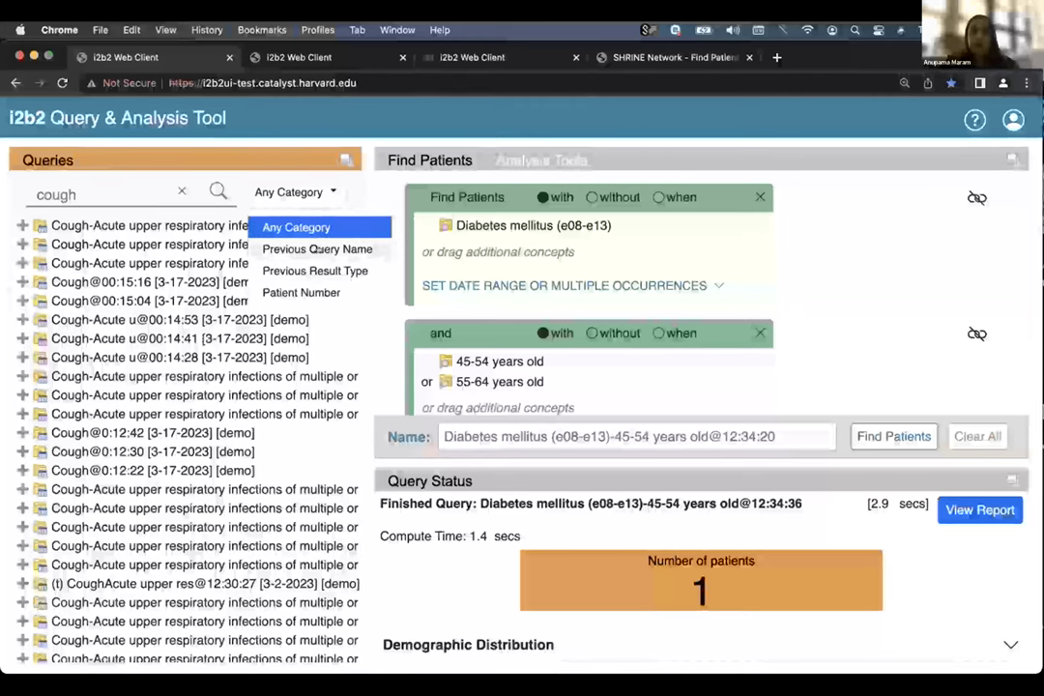
{"action": "left_click", "coordinate": [181, 190]}
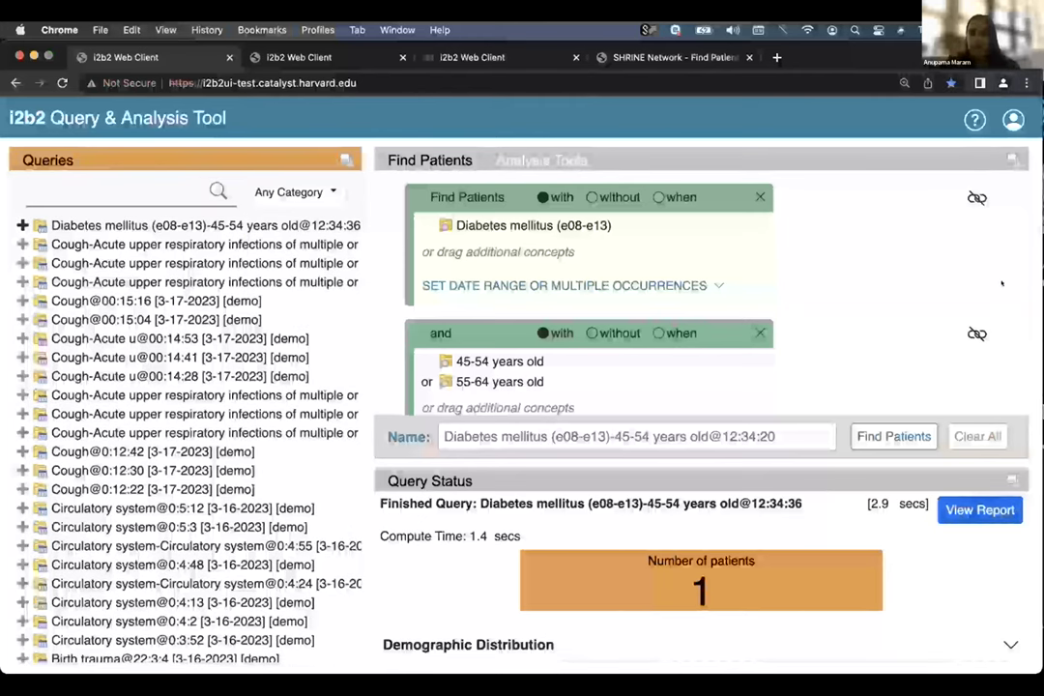
- Enlarge the query builder, clear the current query and reload the Diabetes mellitus (e08-e13)-45-54 years old query from the previous queries
{"action": "left_click", "coordinate": [1010, 160]}
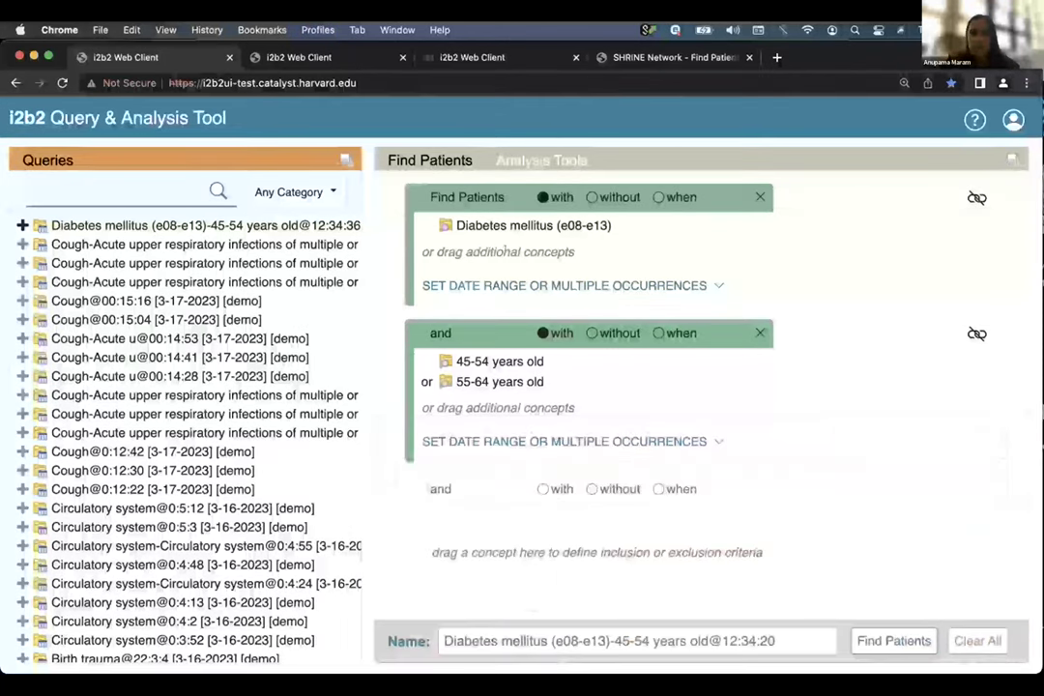
{"action": "left_click", "coordinate": [977, 641]}
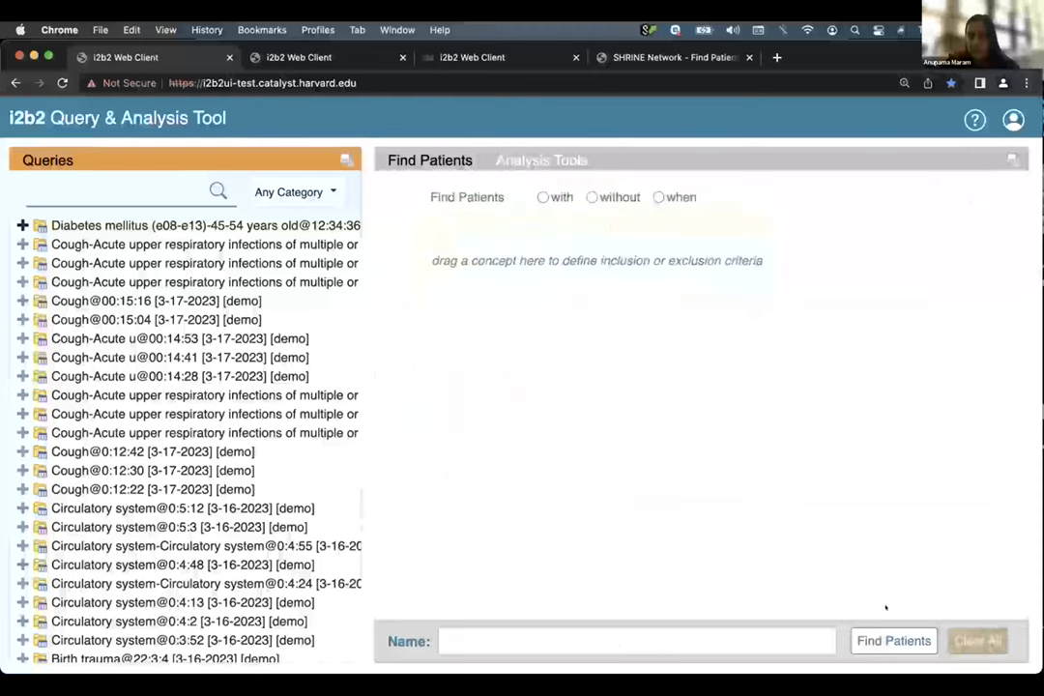
{"action": "left_click", "coordinate": [23, 225]}
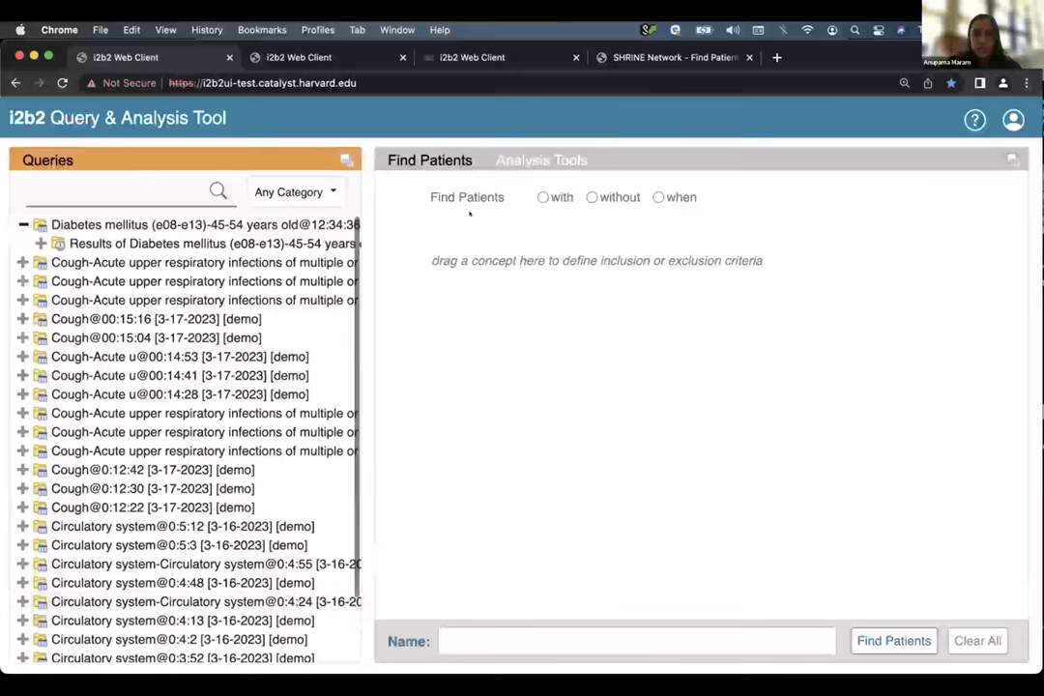
{"action": "left_click_drag", "start_coordinate": [35, 225], "coordinate": [489, 642]}
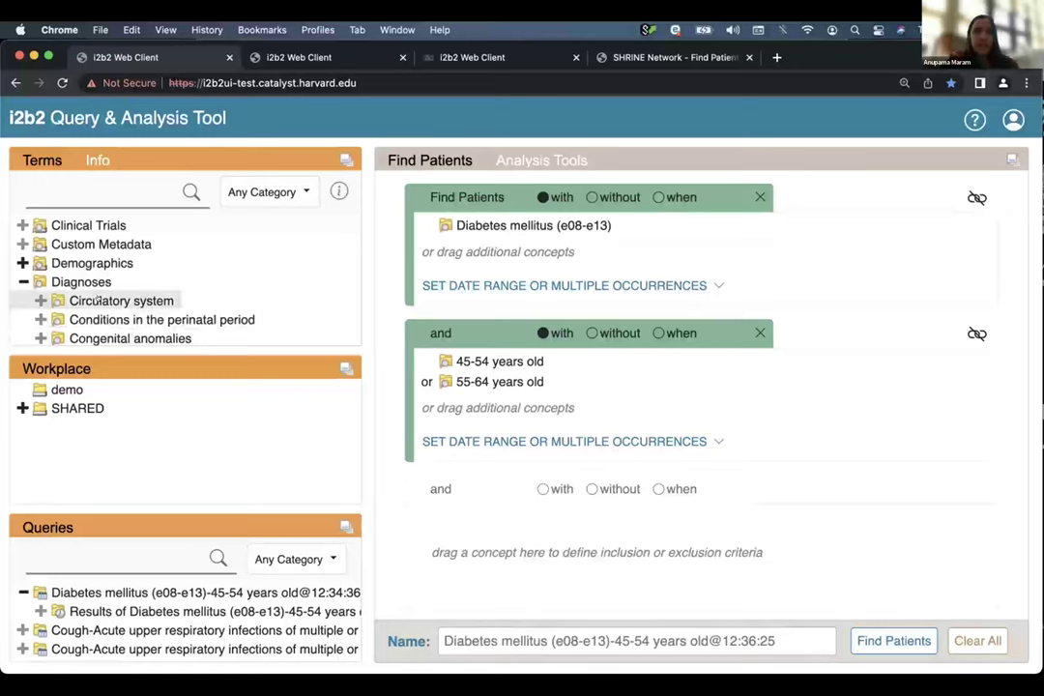
- Show more info about the Circulatory system diagnosis term and look through its description, concept path and child terms
{"action": "left_click", "coordinate": [89, 161]}
{"action": "left_click", "coordinate": [44, 160]}
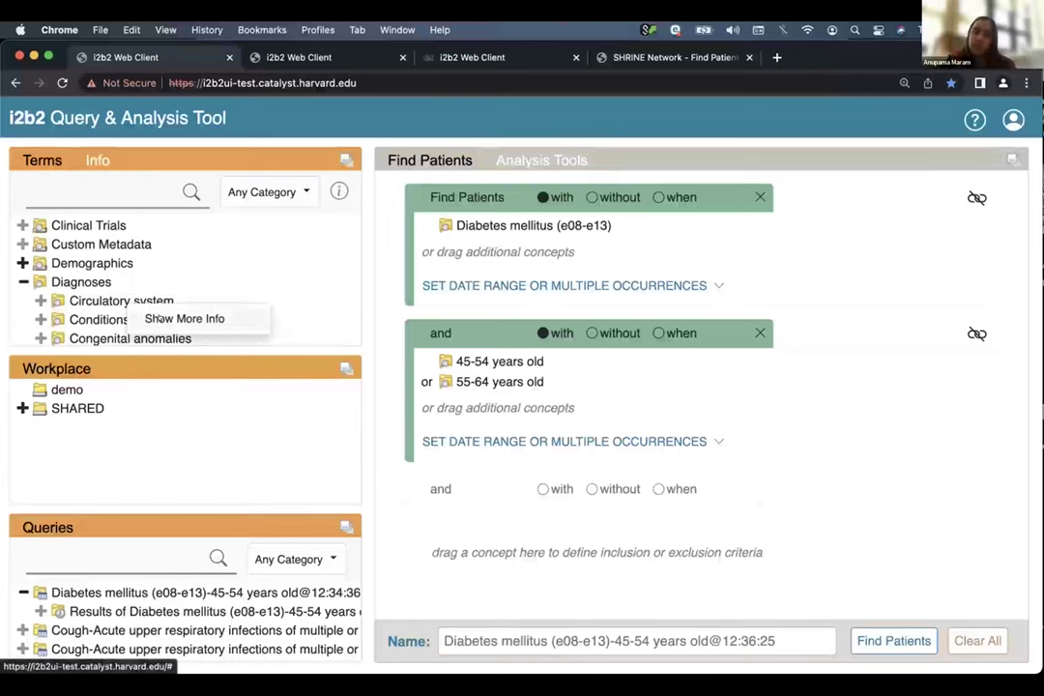
{"action": "left_click", "coordinate": [160, 319]}
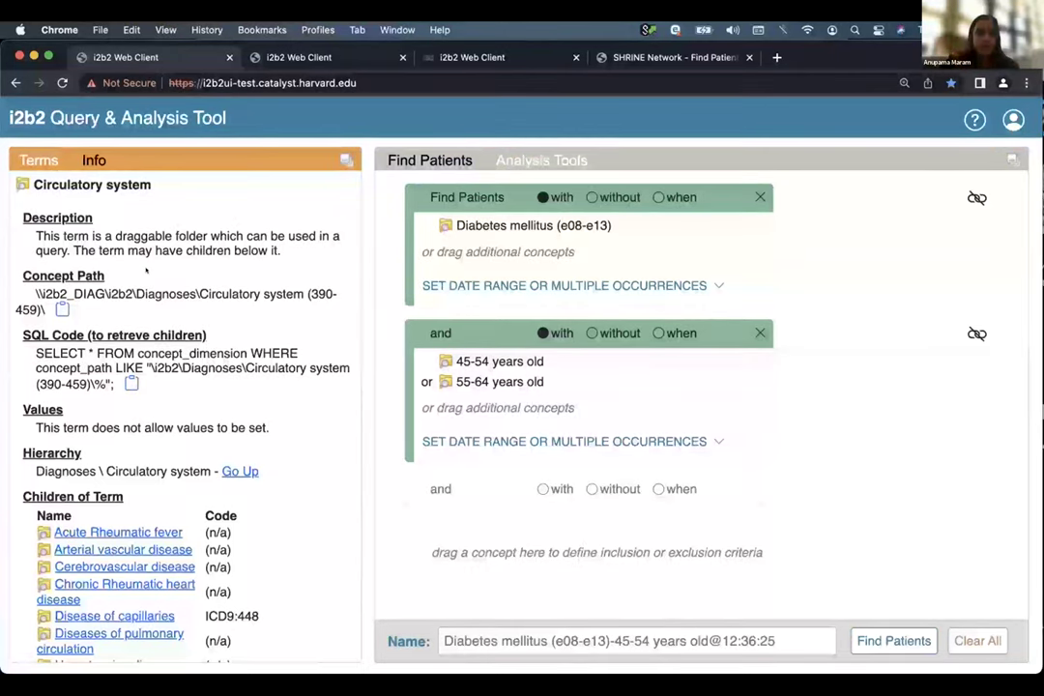
{"action": "scroll", "coordinate": [118, 368], "scroll_direction": "down", "scroll_amount": 2}
{"action": "scroll", "coordinate": [118, 368], "scroll_direction": "up", "scroll_amount": 2}
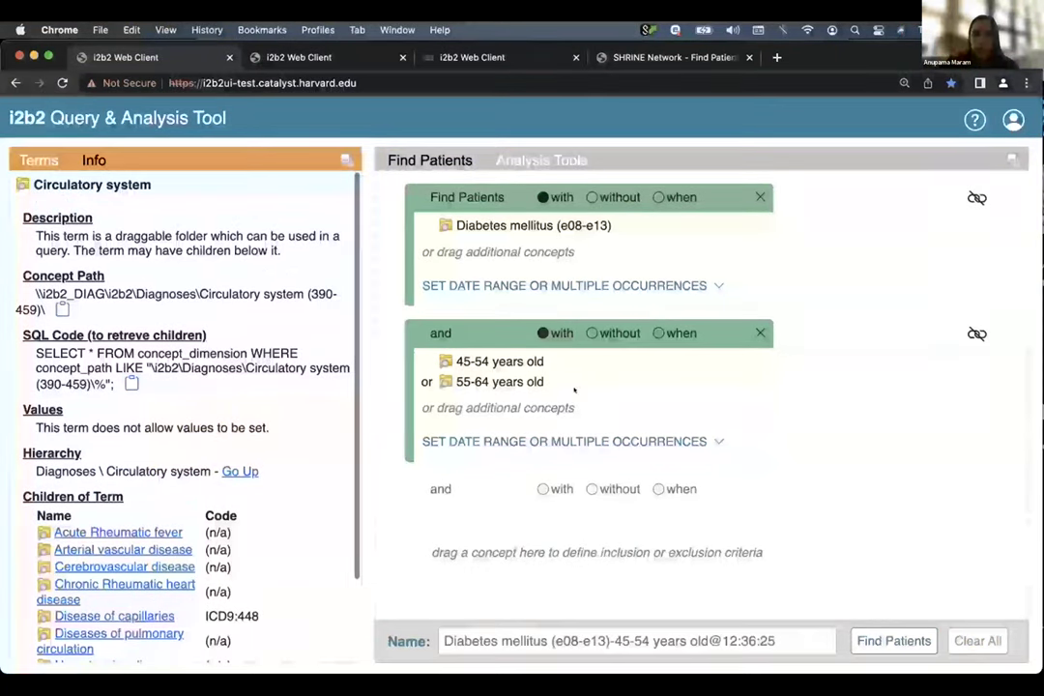
- View more info about the query's 45-54 years old term, and return to the terms tree
{"action": "mouse_move", "coordinate": [556, 366]}
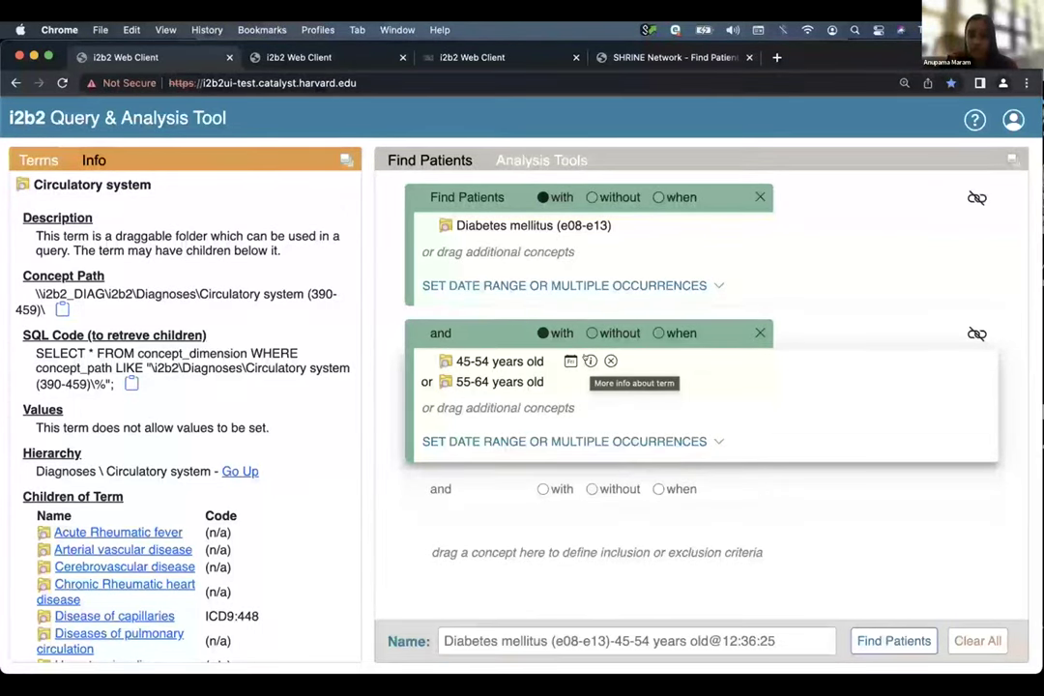
{"action": "left_click", "coordinate": [590, 360]}
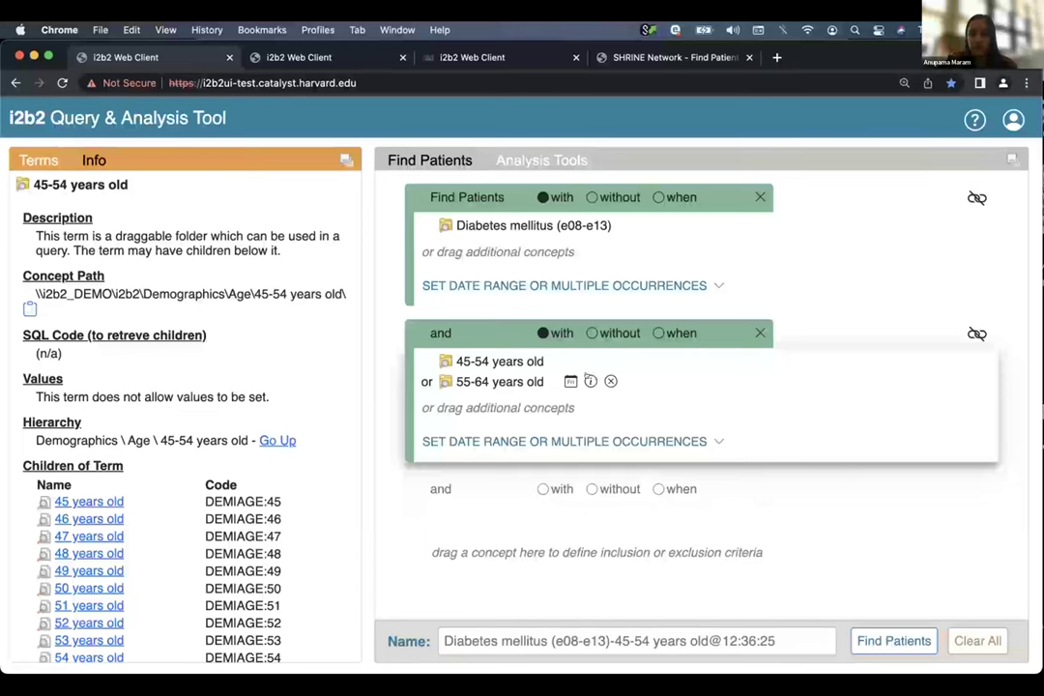
{"action": "left_click", "coordinate": [31, 160]}
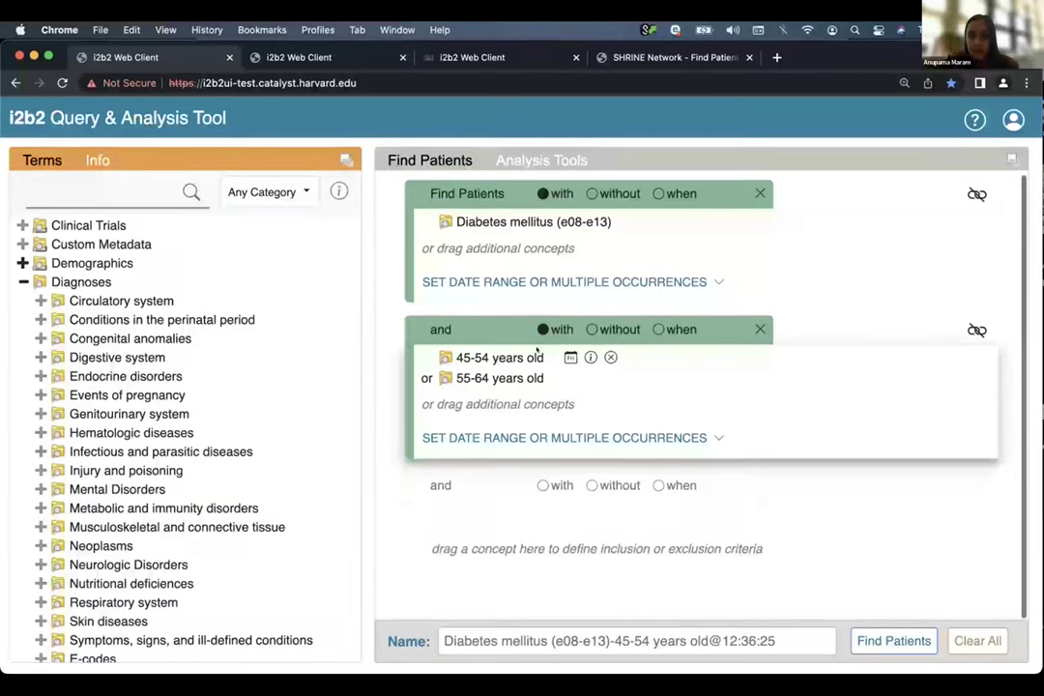
{"action": "scroll", "coordinate": [537, 353], "scroll_direction": "down", "scroll_amount": 1}
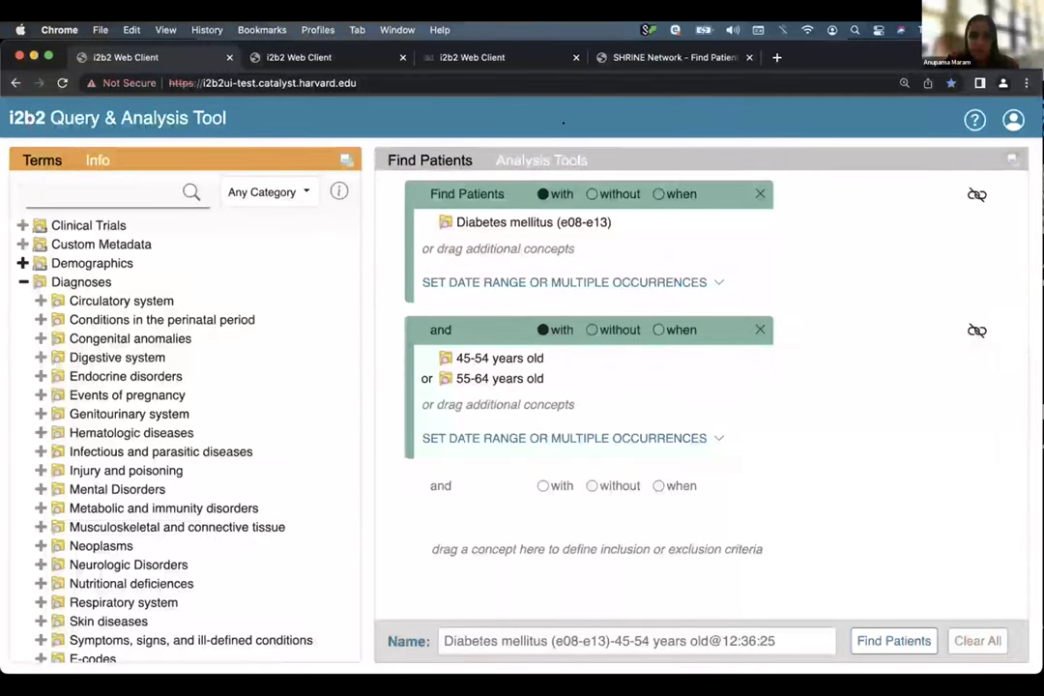
- Examine the plugins and their descriptions in the Analysis Tools list
{"action": "left_click", "coordinate": [541, 160]}
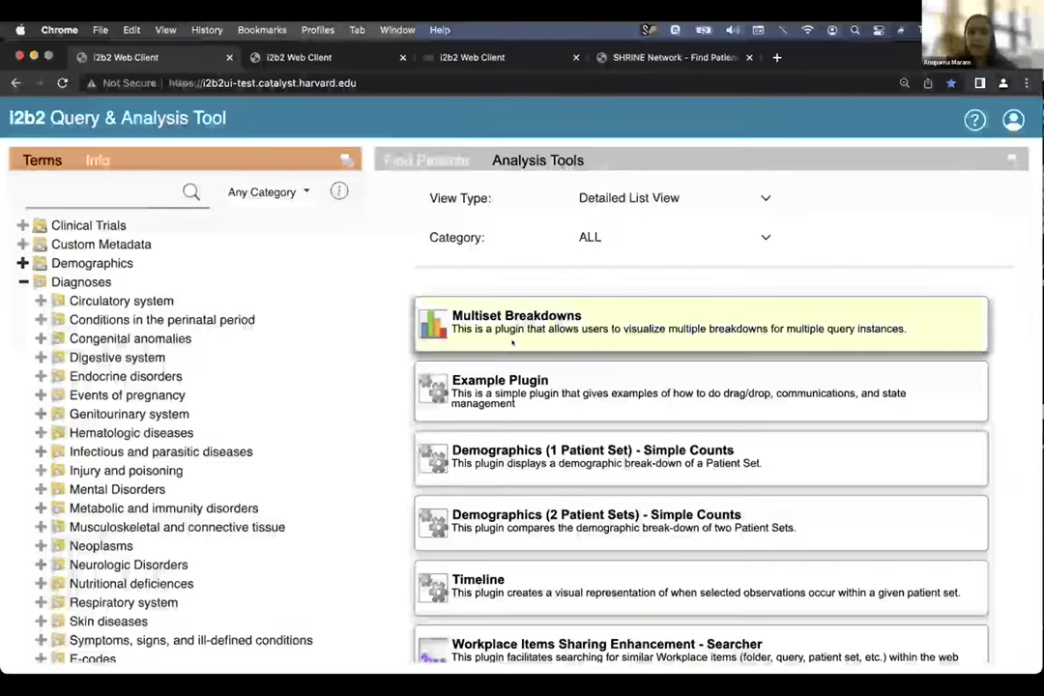
{"action": "scroll", "coordinate": [507, 341], "scroll_direction": "down", "scroll_amount": 2}
{"action": "scroll", "coordinate": [505, 385], "scroll_direction": "down", "scroll_amount": 5}
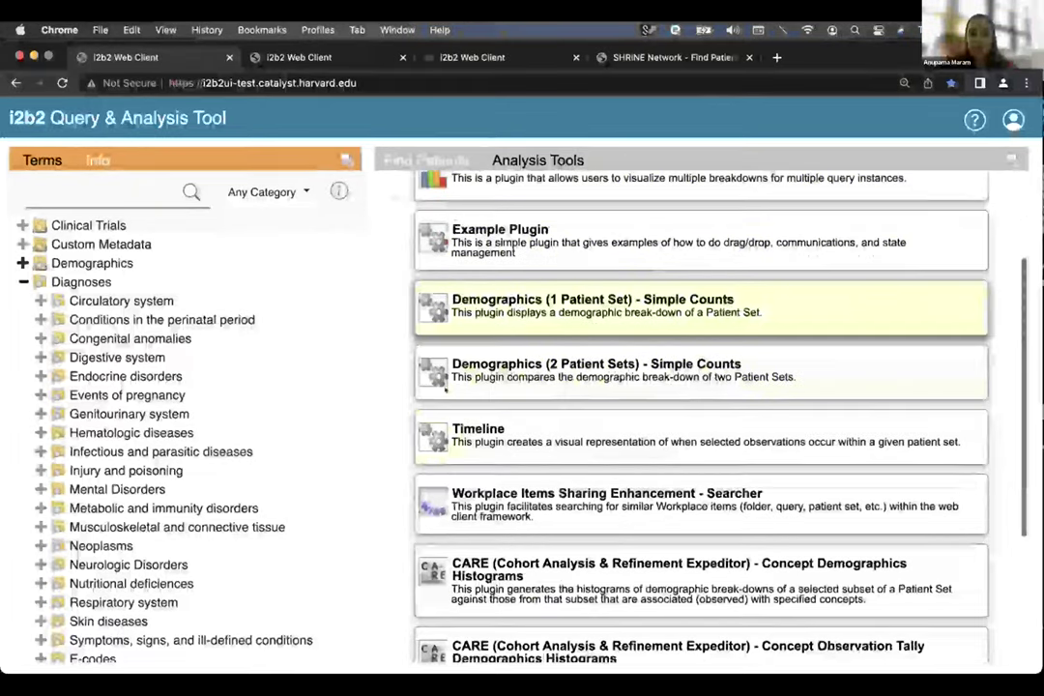
{"action": "scroll", "coordinate": [600, 387], "scroll_direction": "up", "scroll_amount": 5}
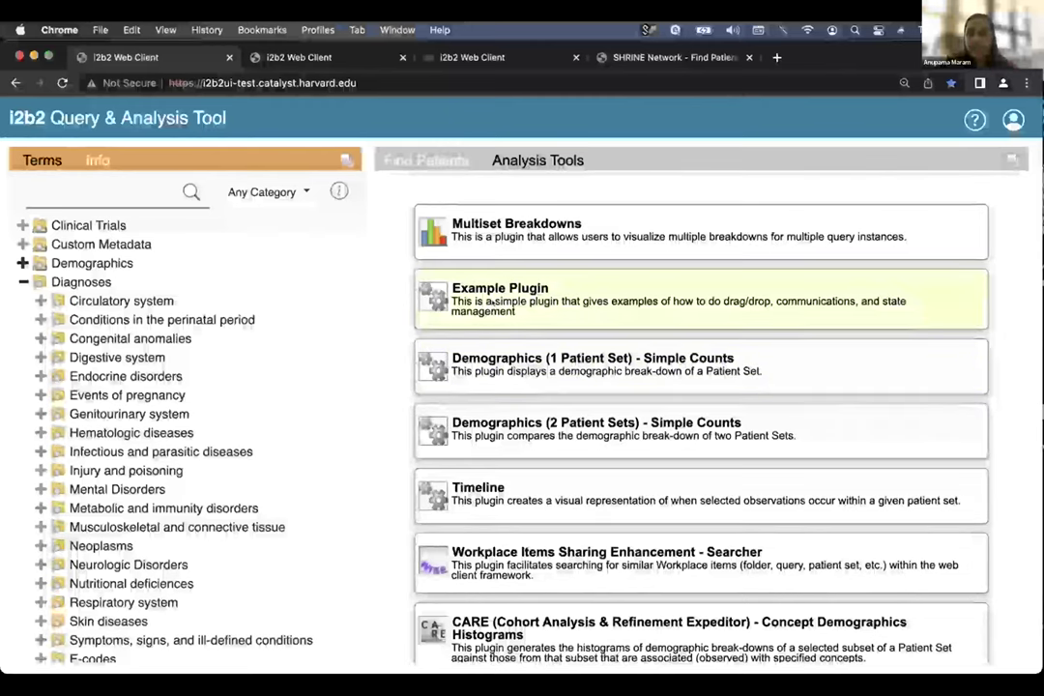
{"action": "scroll", "coordinate": [534, 379], "scroll_direction": "down", "scroll_amount": 2}
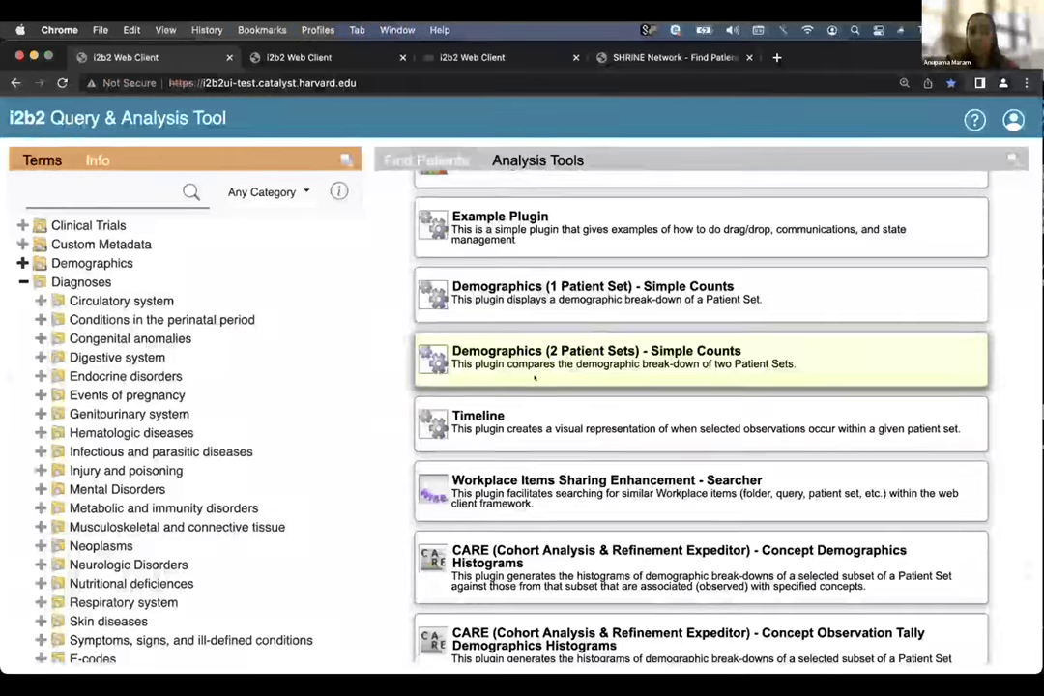
{"action": "scroll", "coordinate": [534, 379], "scroll_direction": "up", "scroll_amount": 5}
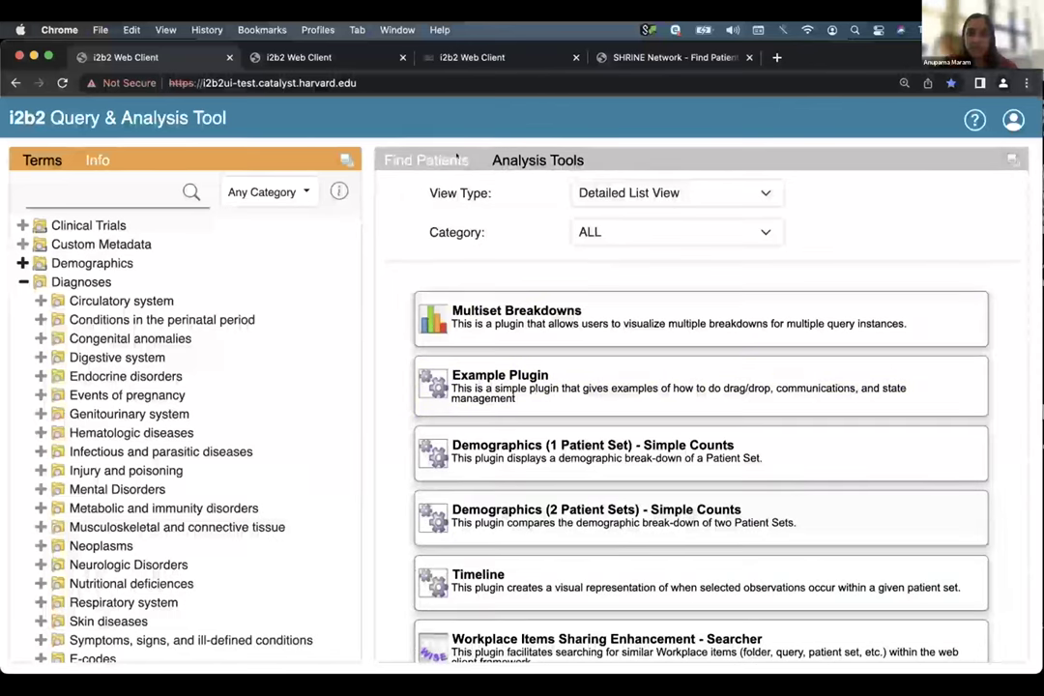
- Return to the Find Patients query and remove both its age group and its Diabetes mellitus group
{"action": "left_click", "coordinate": [440, 159]}
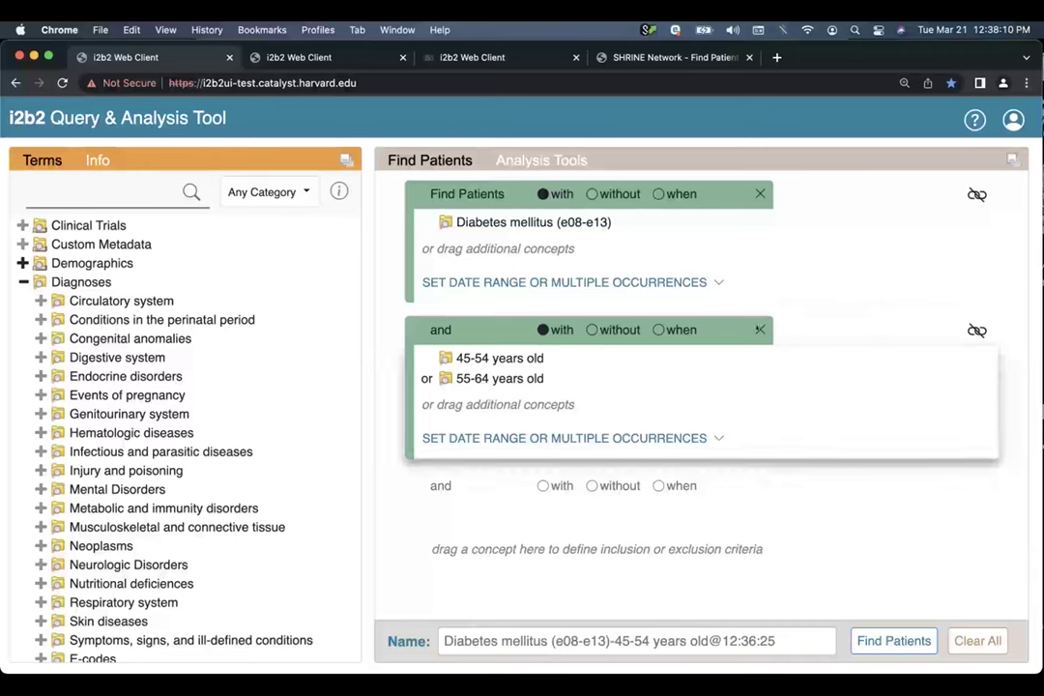
{"action": "left_click", "coordinate": [760, 330]}
{"action": "left_click", "coordinate": [760, 193]}
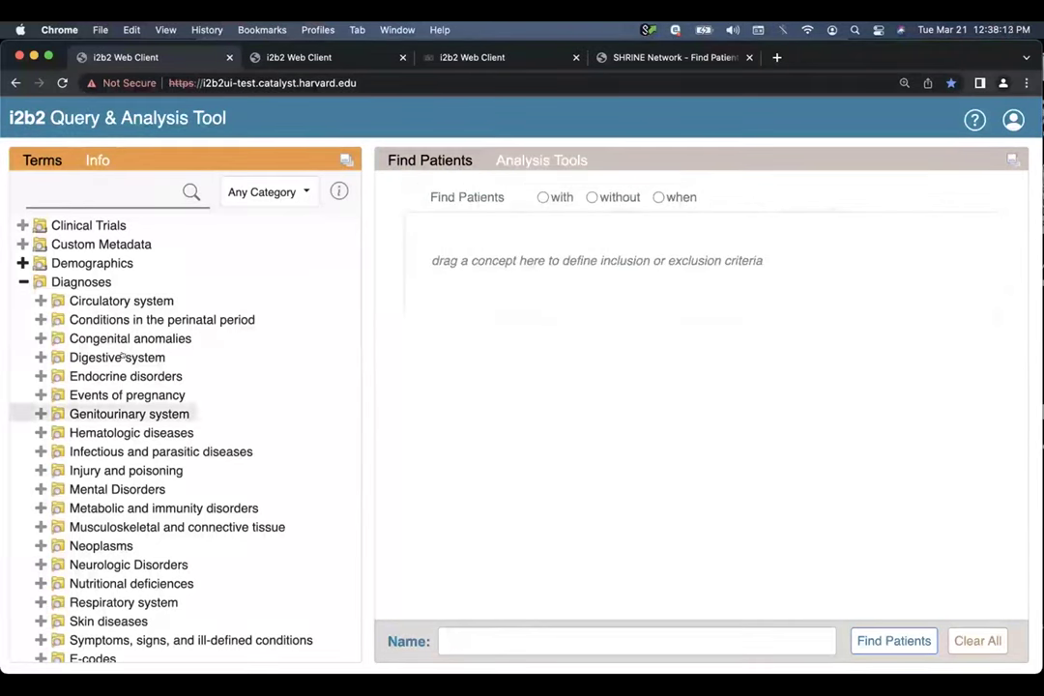
- Restore the terms area to its normal size and add the previous Diabetes mellitus query as a Find Patients criterion
{"action": "left_click", "coordinate": [345, 160]}
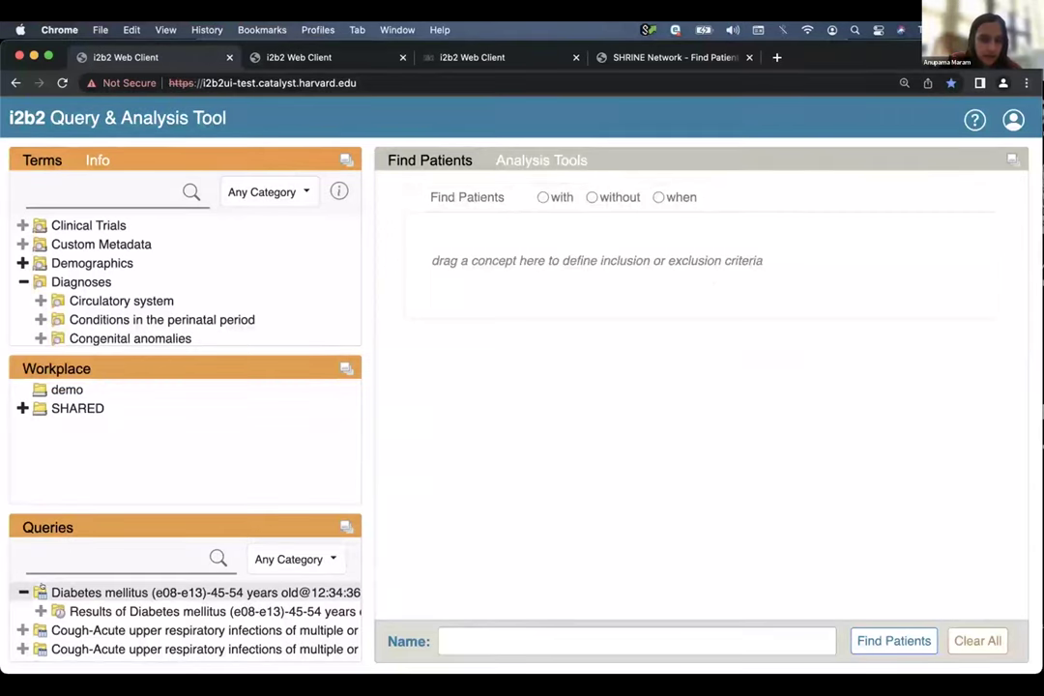
{"action": "left_click_drag", "start_coordinate": [194, 592], "coordinate": [539, 249]}
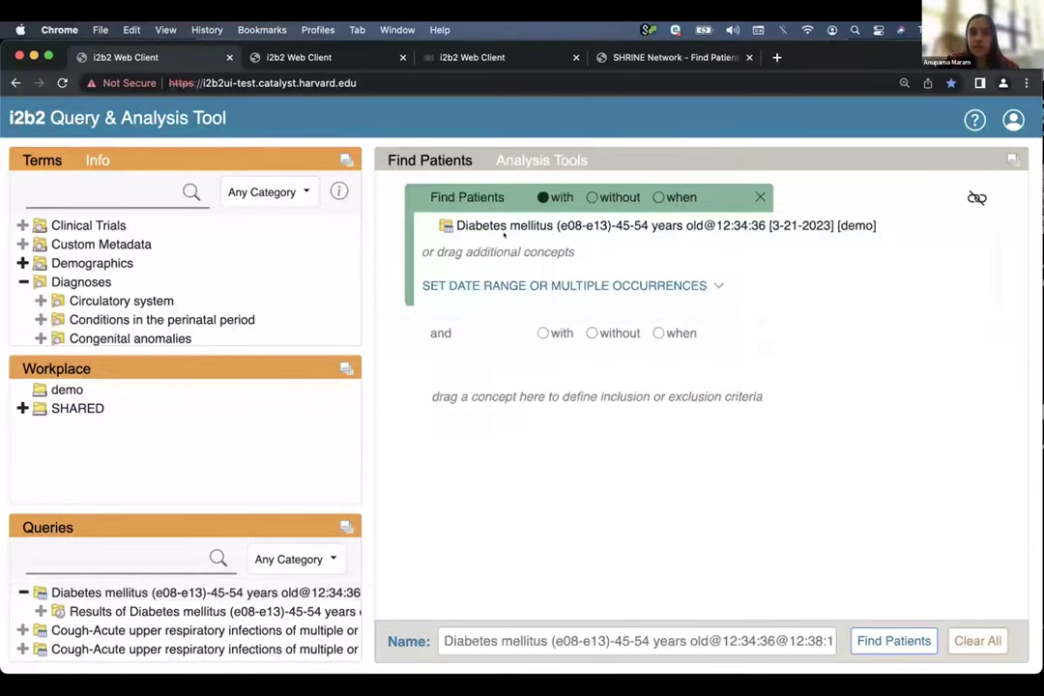
{"action": "mouse_move", "coordinate": [478, 224]}
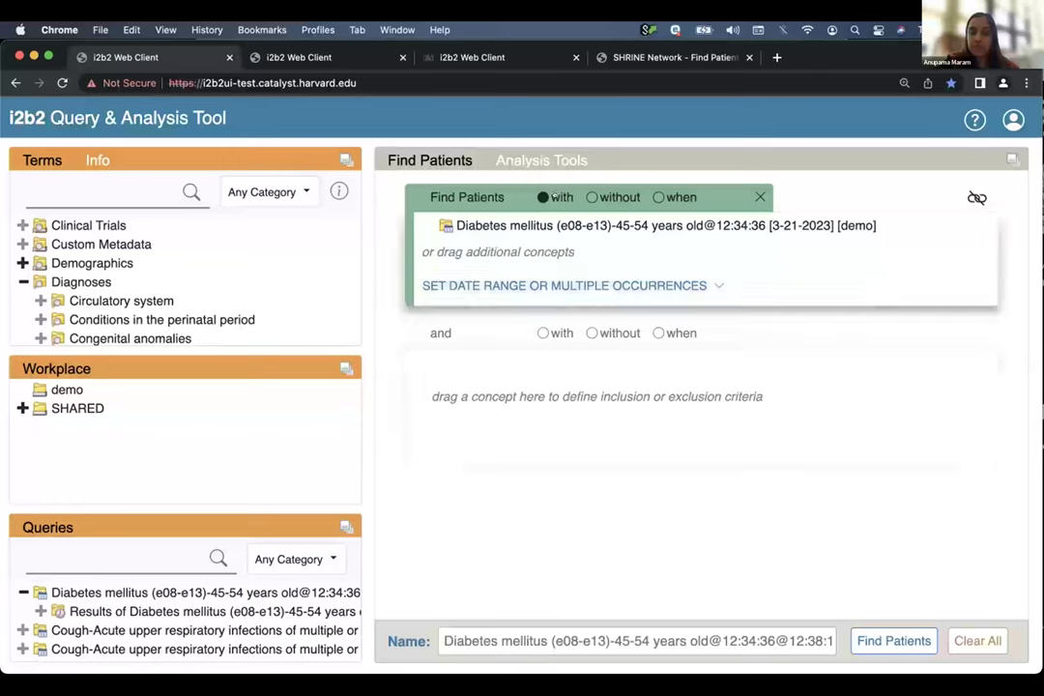
- Replace the previous-query criterion with Diseases of the circulatory system (i00-i99) from Diagnoses (ICD10)
{"action": "left_click", "coordinate": [24, 281]}
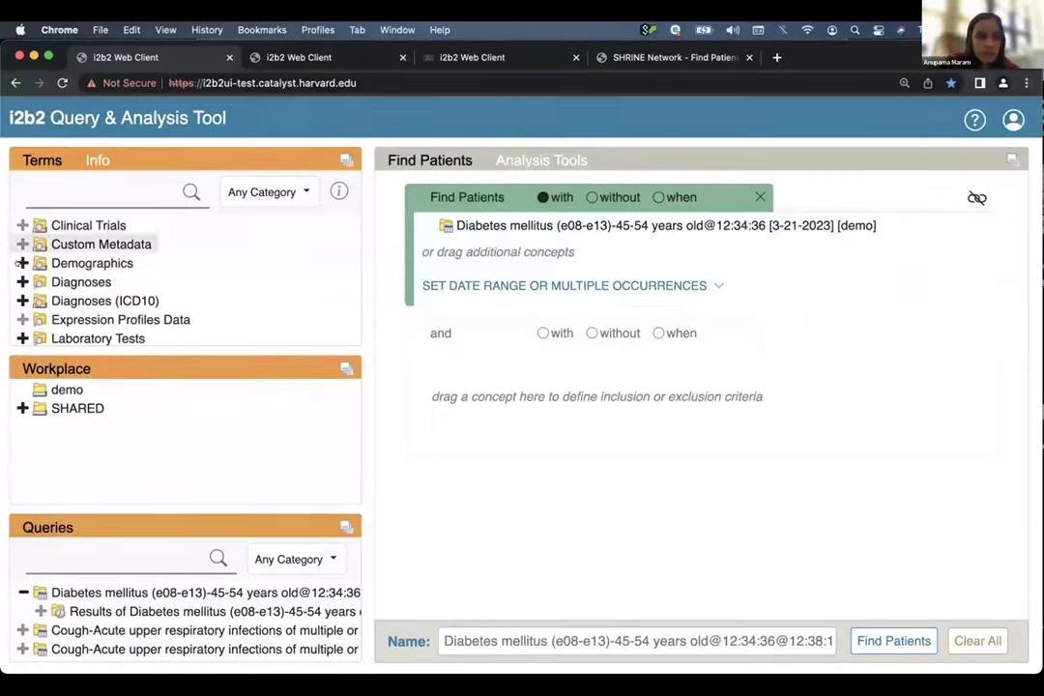
{"action": "left_click", "coordinate": [759, 196]}
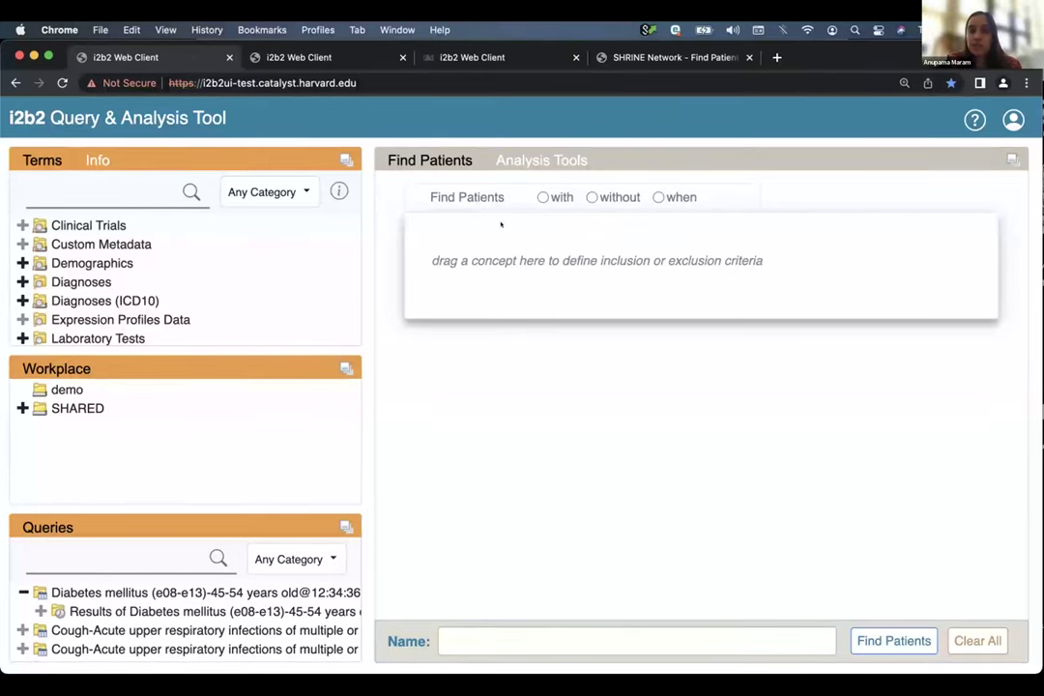
{"action": "left_click", "coordinate": [22, 301]}
{"action": "scroll", "coordinate": [16, 296], "scroll_direction": "down", "scroll_amount": 1}
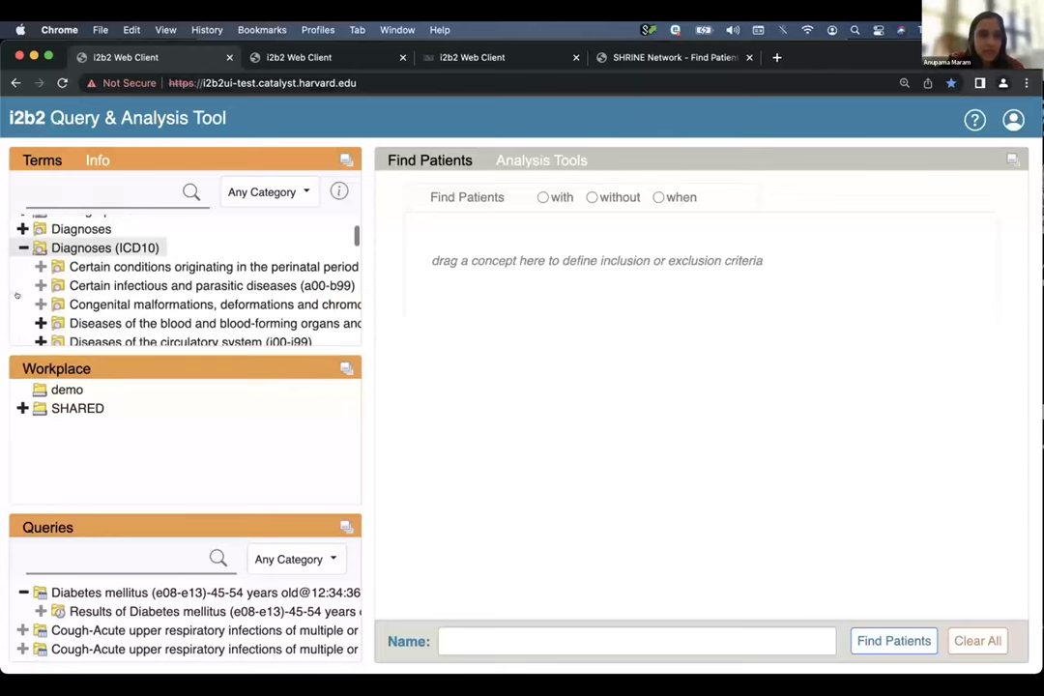
{"action": "scroll", "coordinate": [78, 290], "scroll_direction": "down", "scroll_amount": 1}
{"action": "left_click_drag", "start_coordinate": [89, 313], "coordinate": [503, 281]}
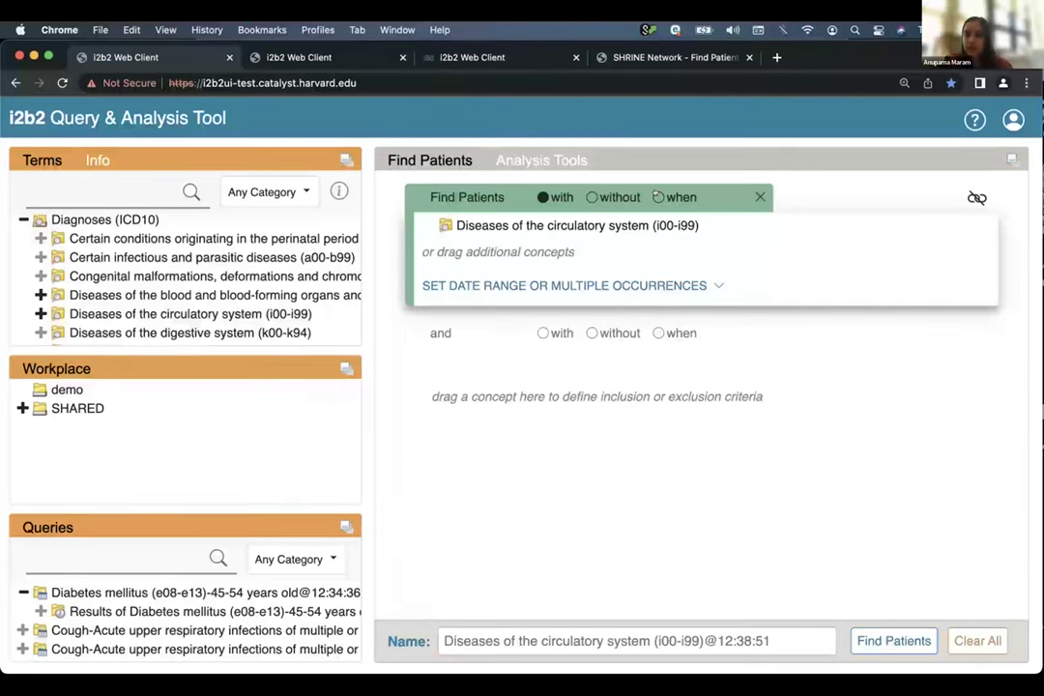
- Switch the circulatory system group to a temporal "when" definition and add Diseases of the digestive system (k00-k94) as Event 2
{"action": "left_click", "coordinate": [659, 197]}
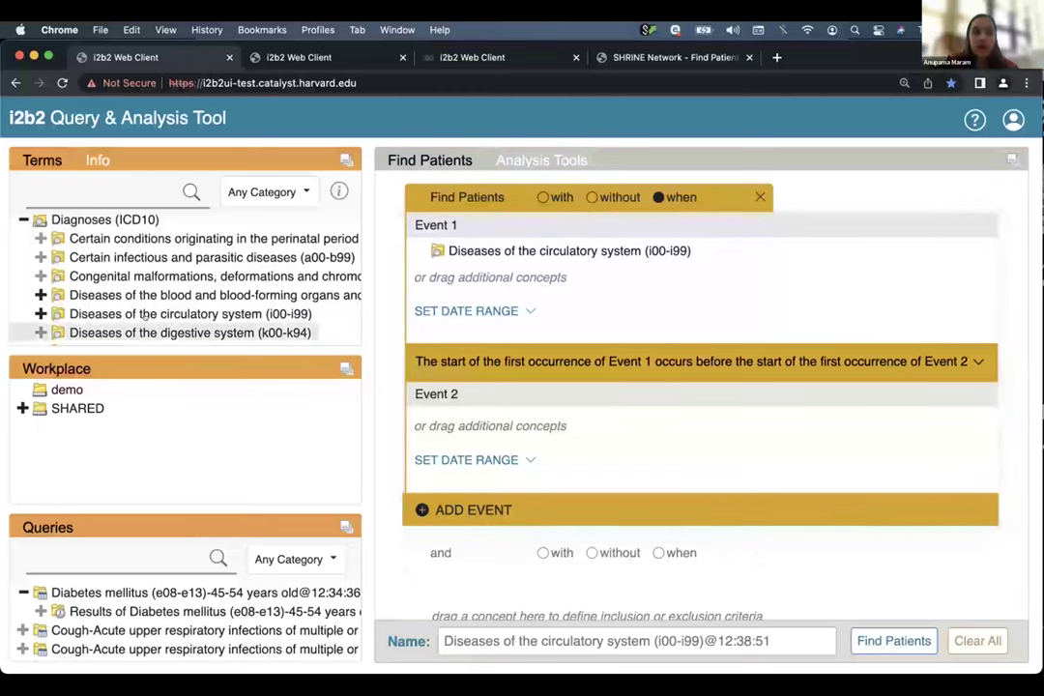
{"action": "left_click_drag", "start_coordinate": [184, 332], "coordinate": [599, 425]}
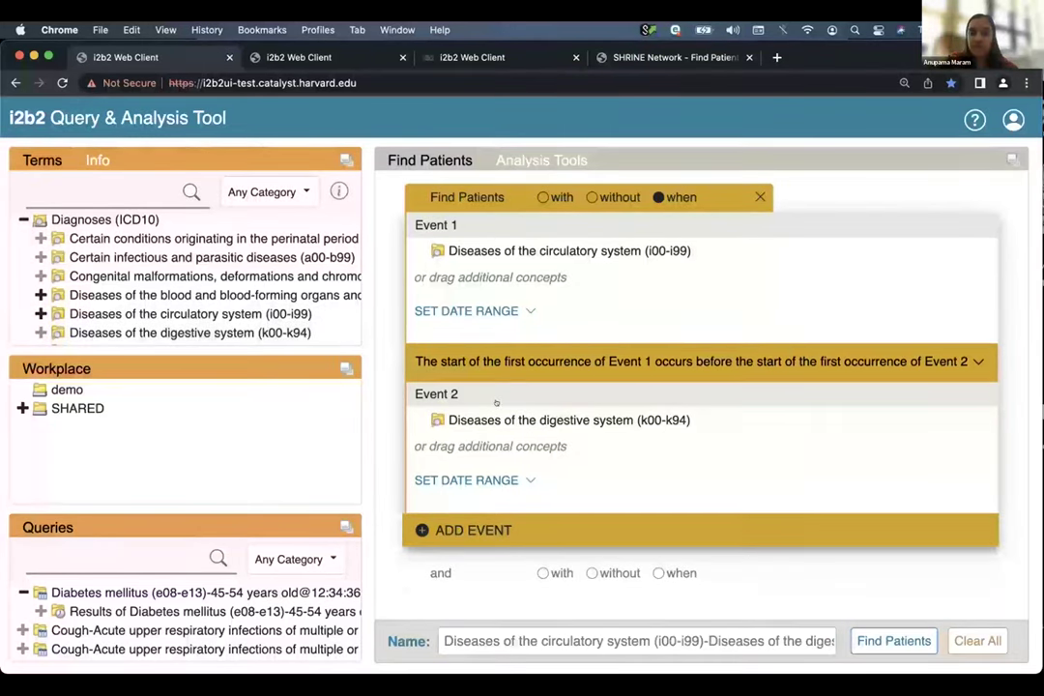
- View the date range options for Event 1 and close them again
{"action": "left_click", "coordinate": [518, 308]}
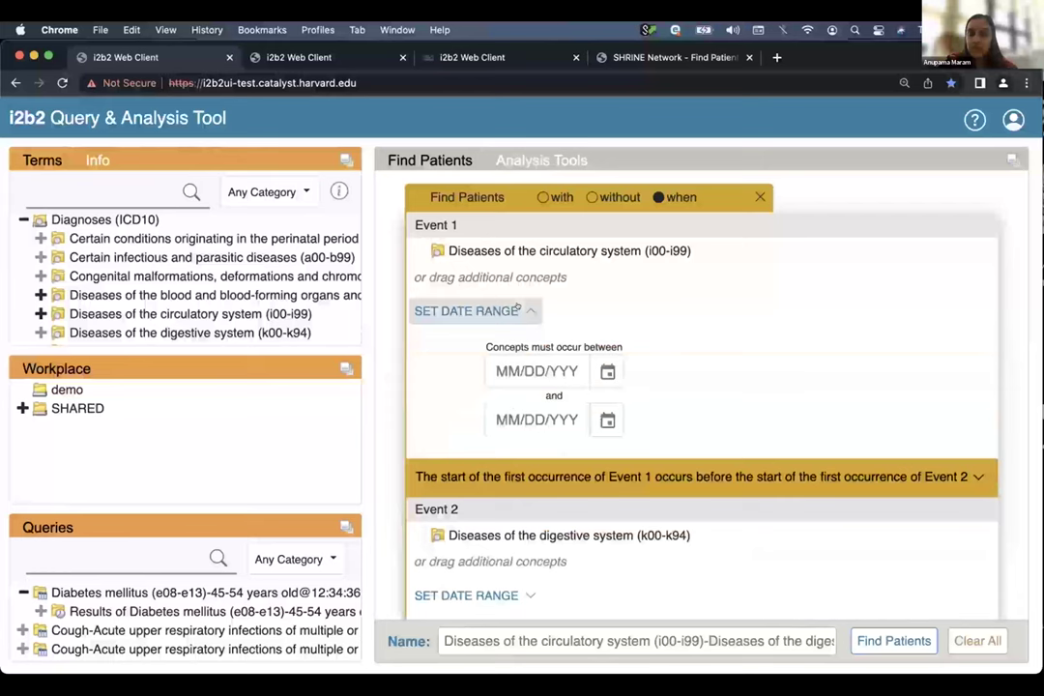
{"action": "left_click", "coordinate": [518, 309]}
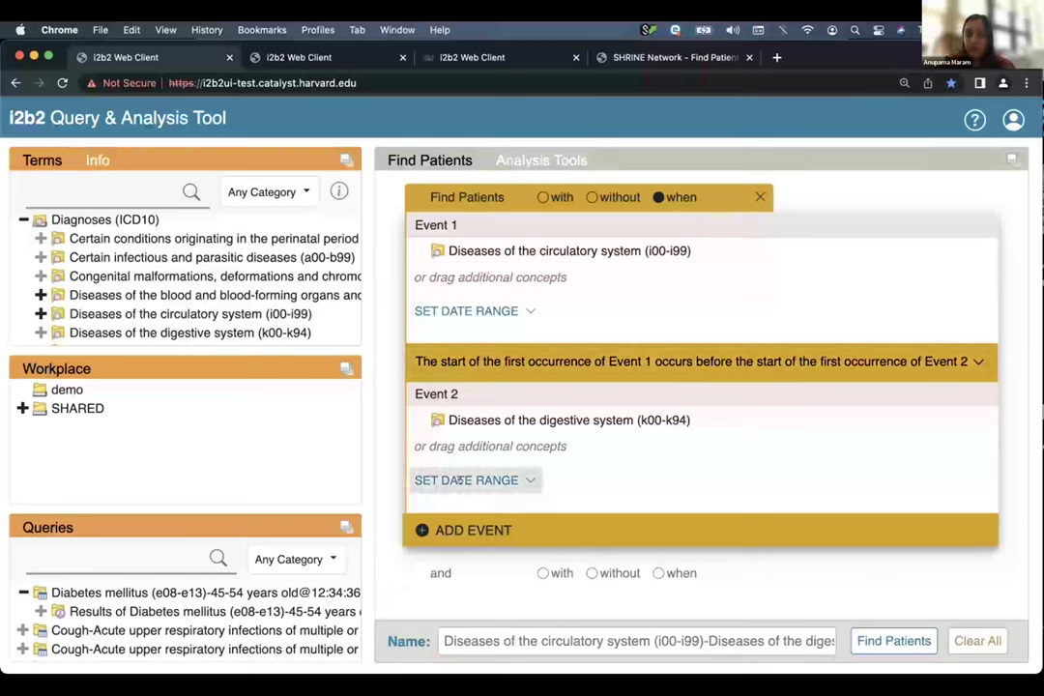
- Set the temporal relationship so the start of any occurrence of Event 1 occurs on or before the start of the first occurrence of Event 2
{"action": "left_click", "coordinate": [975, 360]}
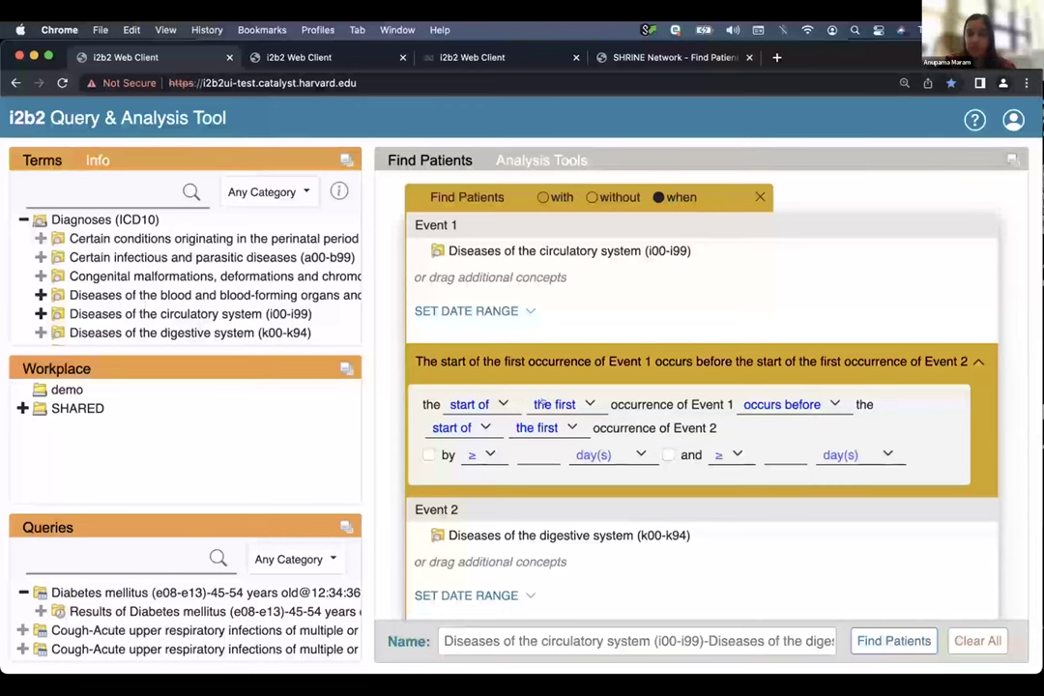
{"action": "left_click", "coordinate": [559, 405]}
{"action": "left_click", "coordinate": [547, 442]}
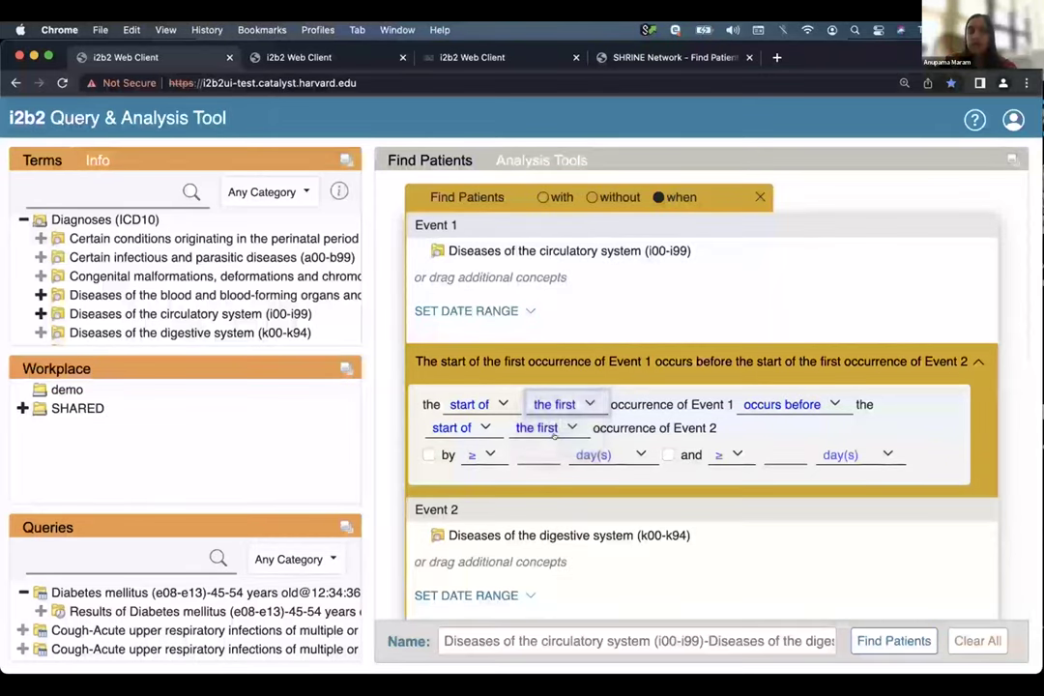
{"action": "left_click", "coordinate": [795, 405]}
{"action": "left_click", "coordinate": [795, 433]}
{"action": "left_click", "coordinate": [795, 404]}
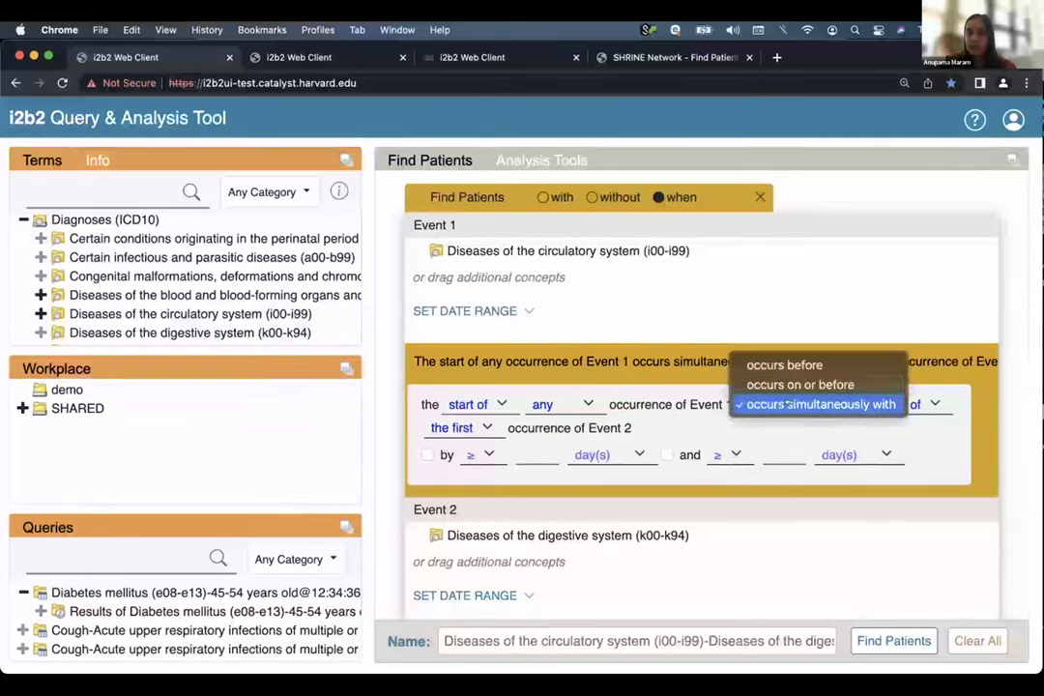
{"action": "left_click", "coordinate": [791, 382]}
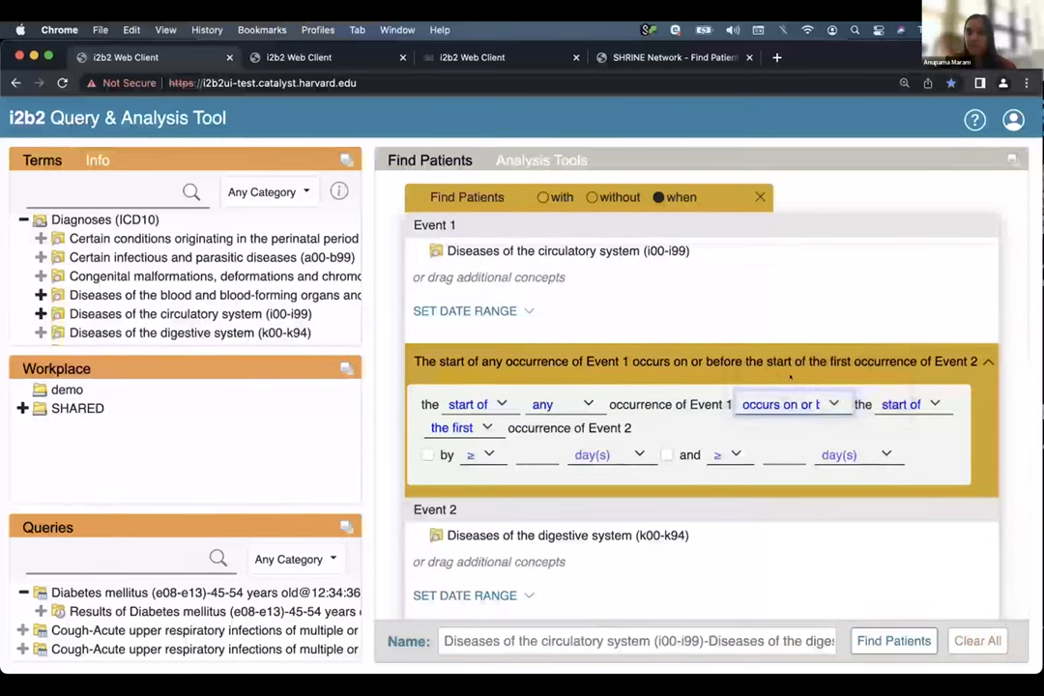
- Constrain the interval between Event 1 and Event 2 to ≥ 45 day(s) and collapse the relationship settings
{"action": "left_click", "coordinate": [428, 455]}
{"action": "left_click", "coordinate": [537, 455]}
{"action": "type", "text": "45"}
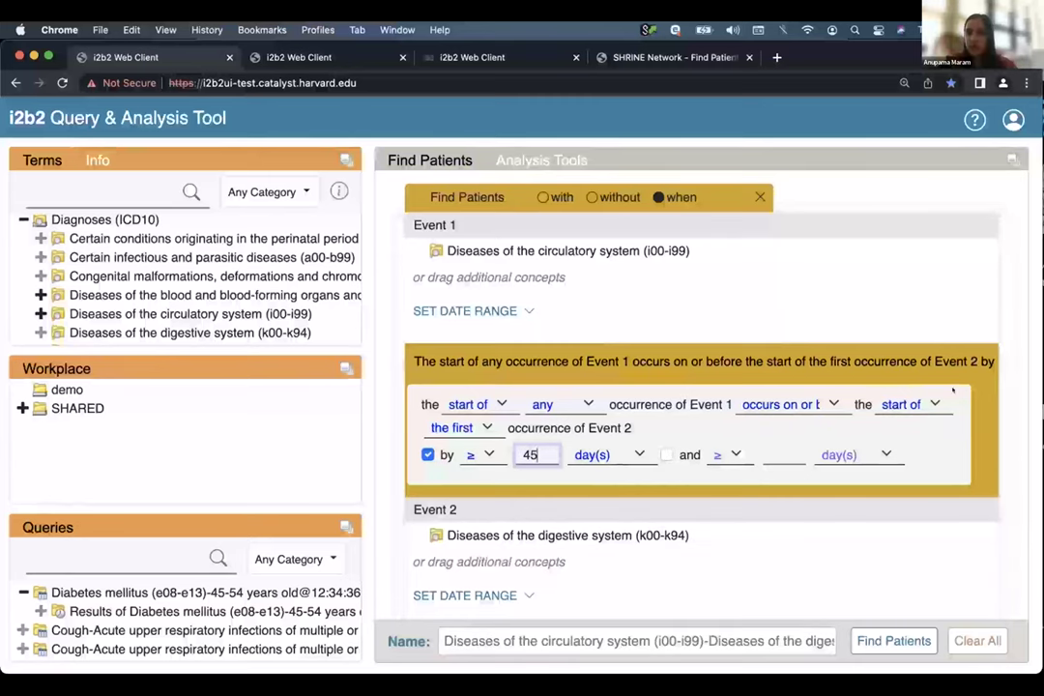
{"action": "left_click", "coordinate": [891, 360]}
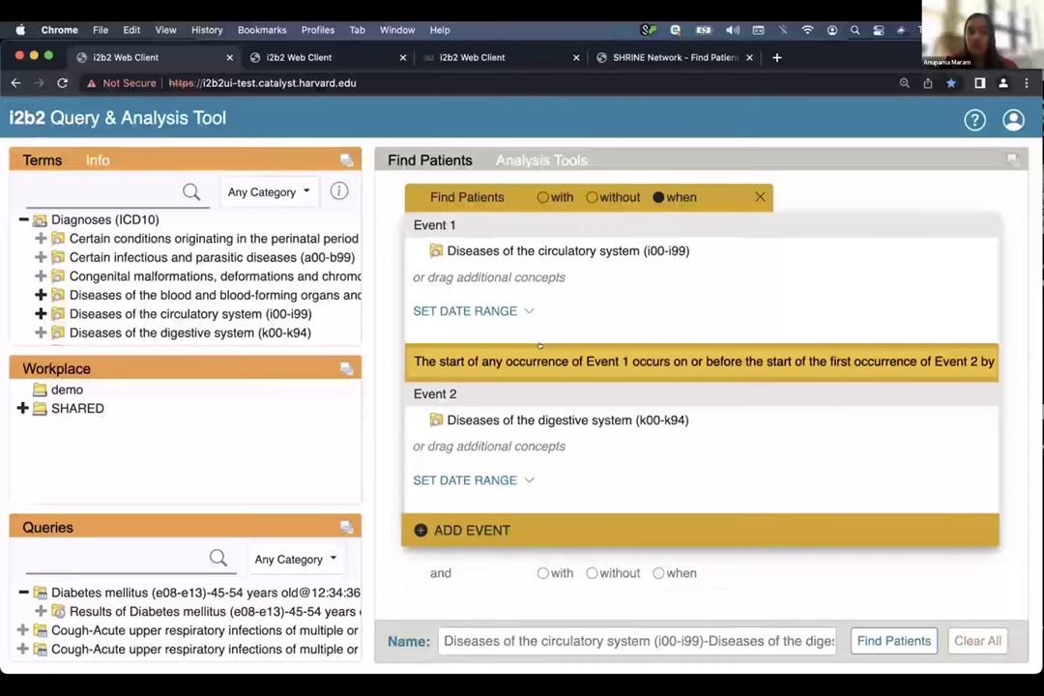
- Add an empty Event 3 after the digestive system event in the temporal sequence
{"action": "scroll", "coordinate": [540, 345], "scroll_direction": "down", "scroll_amount": 1}
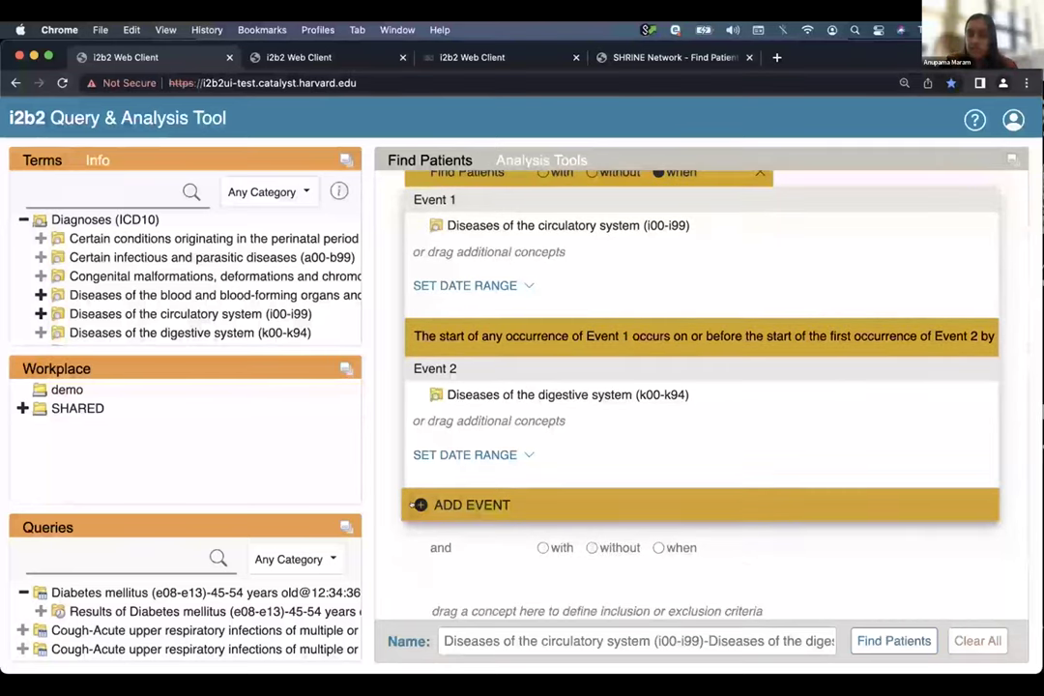
{"action": "left_click", "coordinate": [416, 504]}
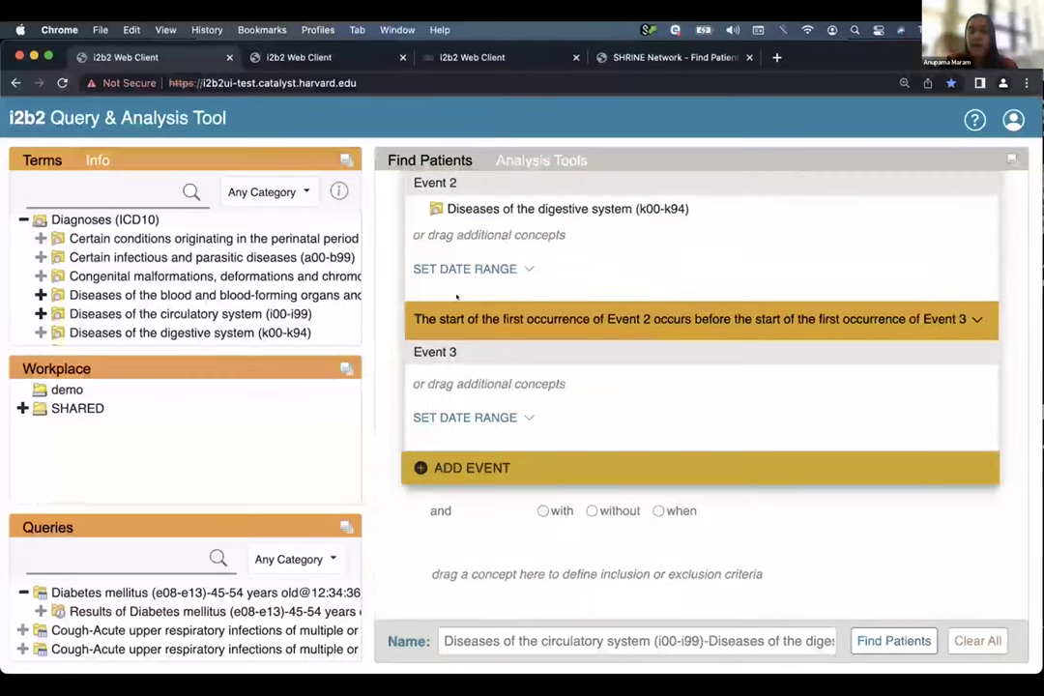
{"action": "scroll", "coordinate": [457, 330], "scroll_direction": "up", "scroll_amount": 5}
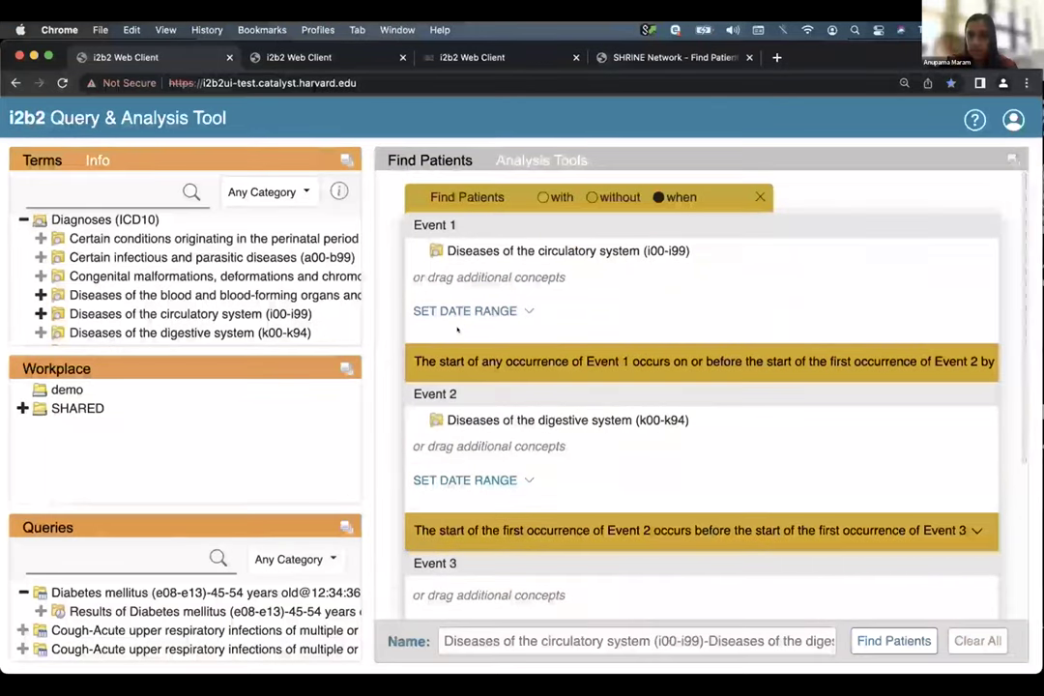
{"action": "mouse_move", "coordinate": [513, 239]}
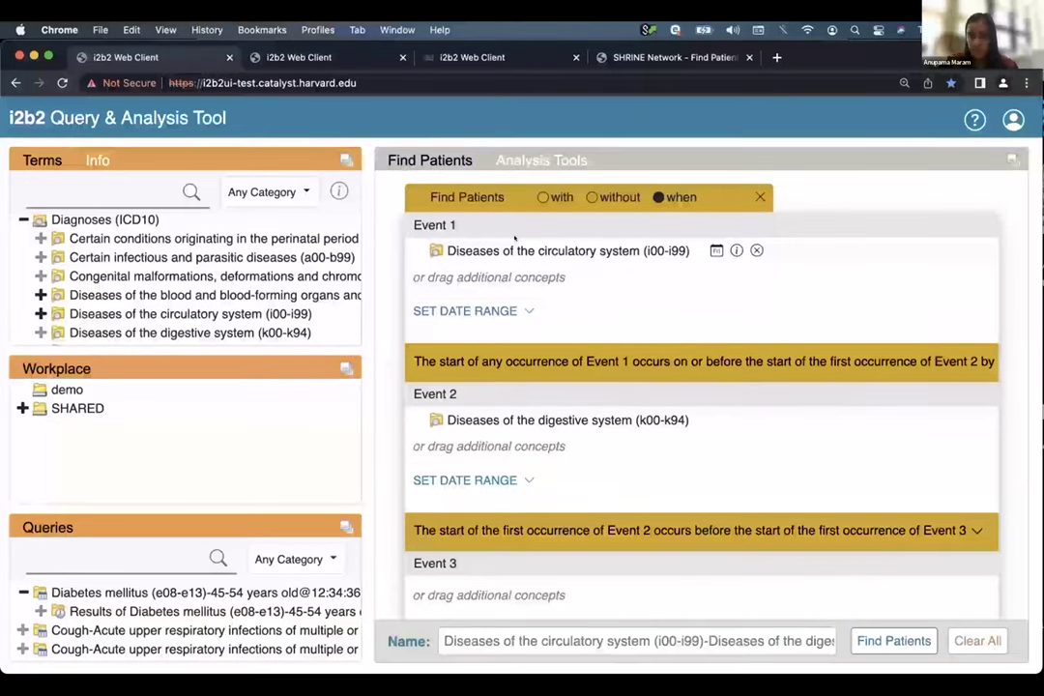
- Add Diseases of the circulatory system (i00-i99) as a separate "with" criterion below the temporal event group
{"action": "scroll", "coordinate": [514, 239], "scroll_direction": "down", "scroll_amount": 3}
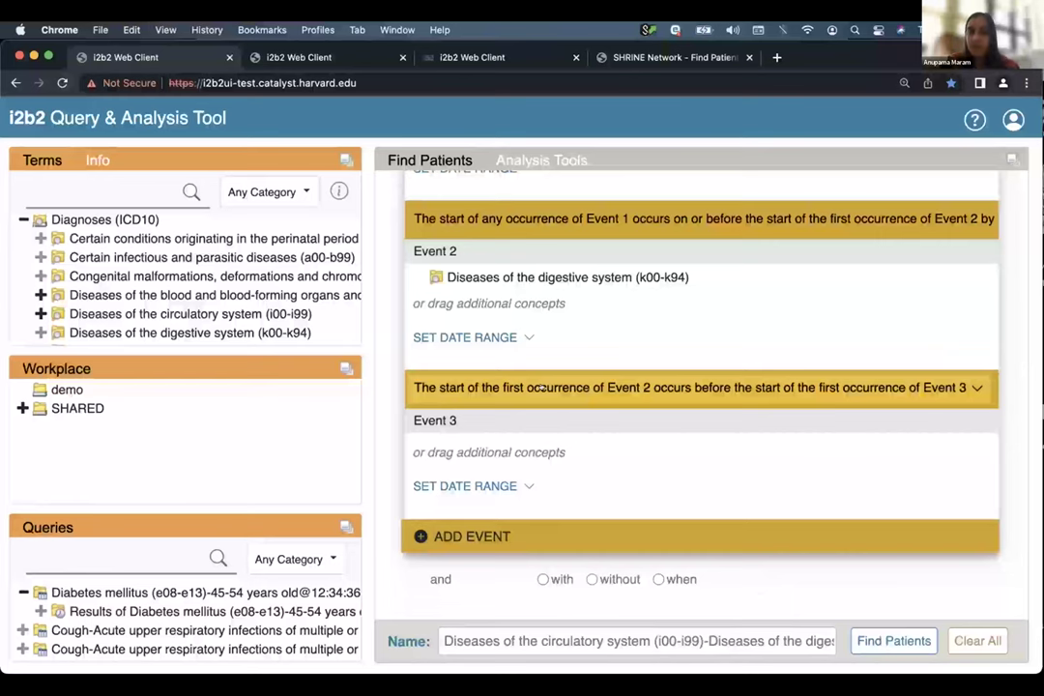
{"action": "scroll", "coordinate": [540, 387], "scroll_direction": "down", "scroll_amount": 2}
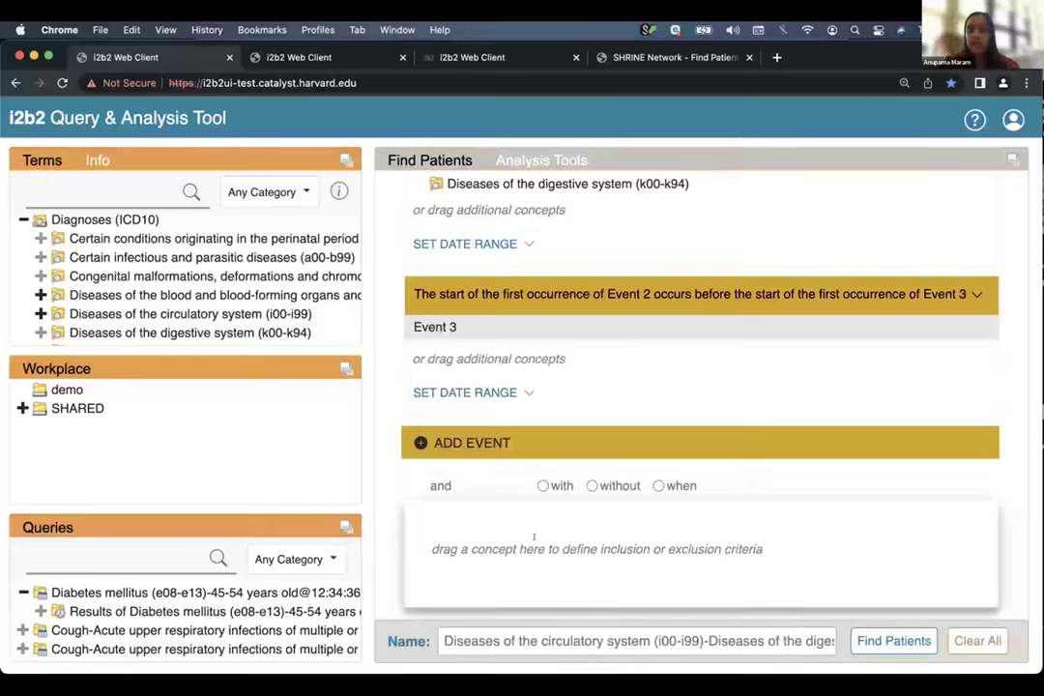
{"action": "left_click_drag", "start_coordinate": [190, 313], "coordinate": [446, 543]}
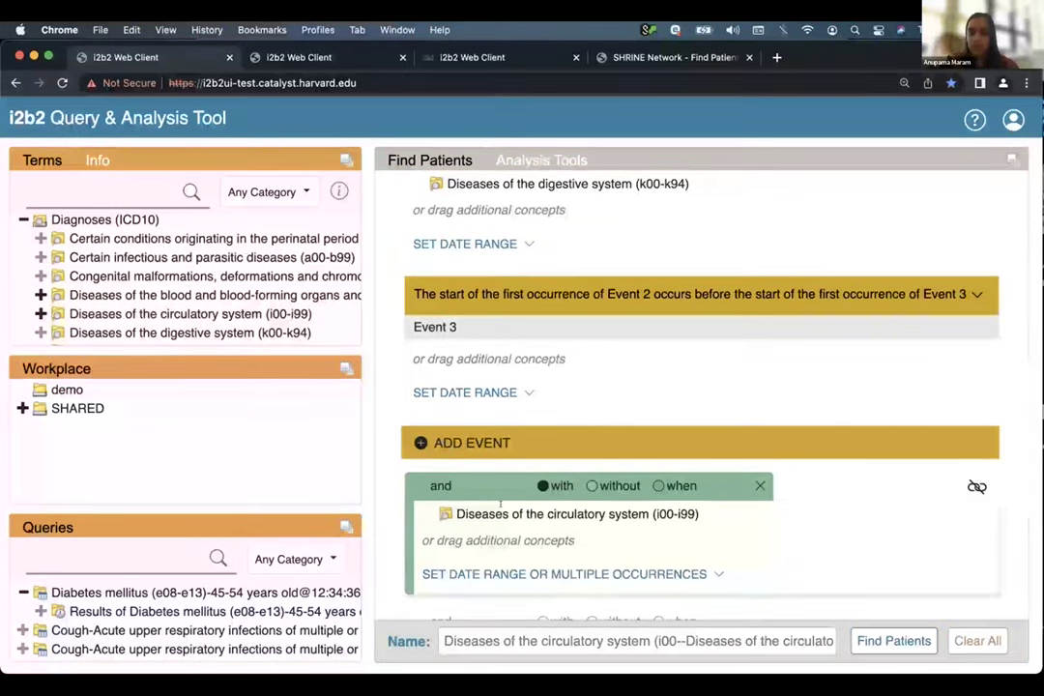
- Review the combined query and remove the whole temporal "when" event group from Find Patients
{"action": "scroll", "coordinate": [499, 504], "scroll_direction": "up", "scroll_amount": 5}
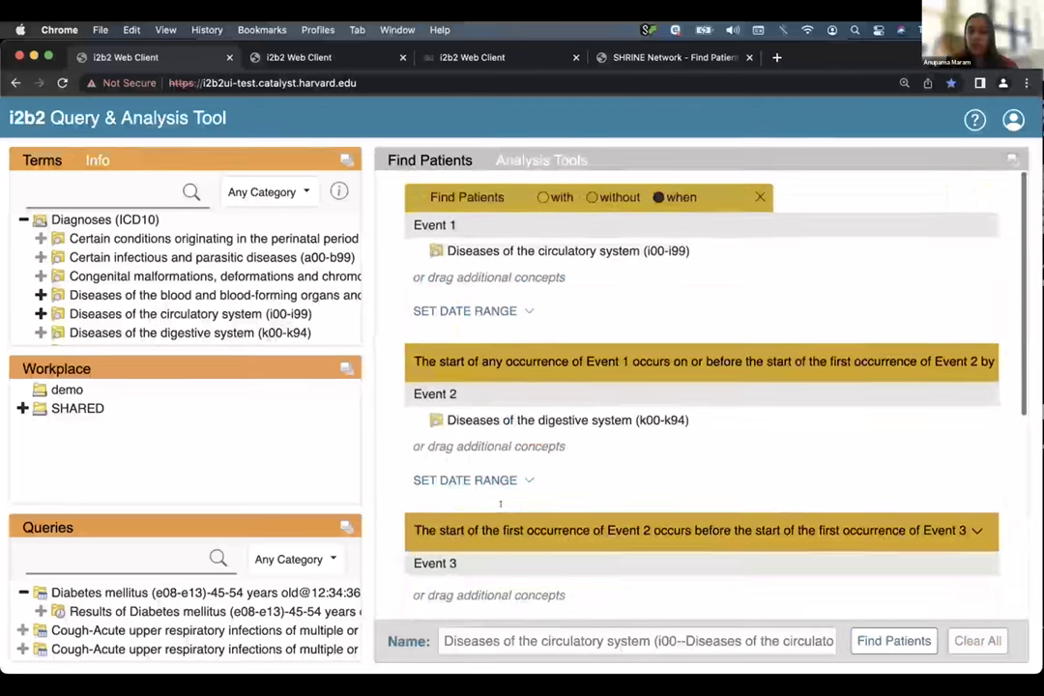
{"action": "scroll", "coordinate": [500, 503], "scroll_direction": "down", "scroll_amount": 6}
{"action": "scroll", "coordinate": [500, 504], "scroll_direction": "up", "scroll_amount": 4}
{"action": "scroll", "coordinate": [499, 504], "scroll_direction": "up", "scroll_amount": 2}
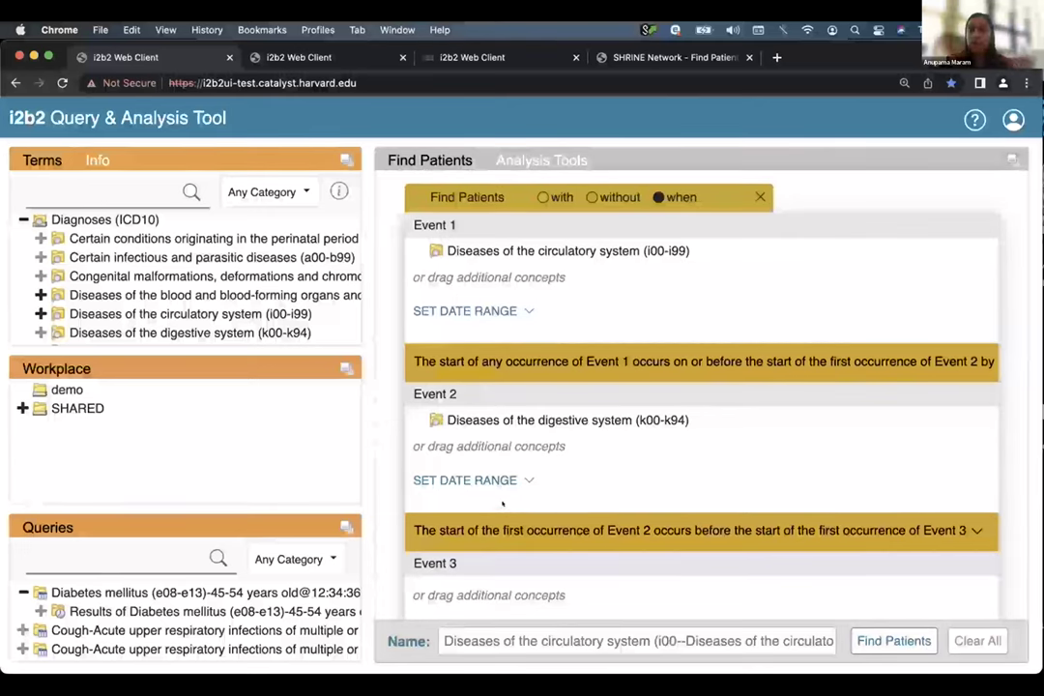
{"action": "scroll", "coordinate": [501, 505], "scroll_direction": "down", "scroll_amount": 5}
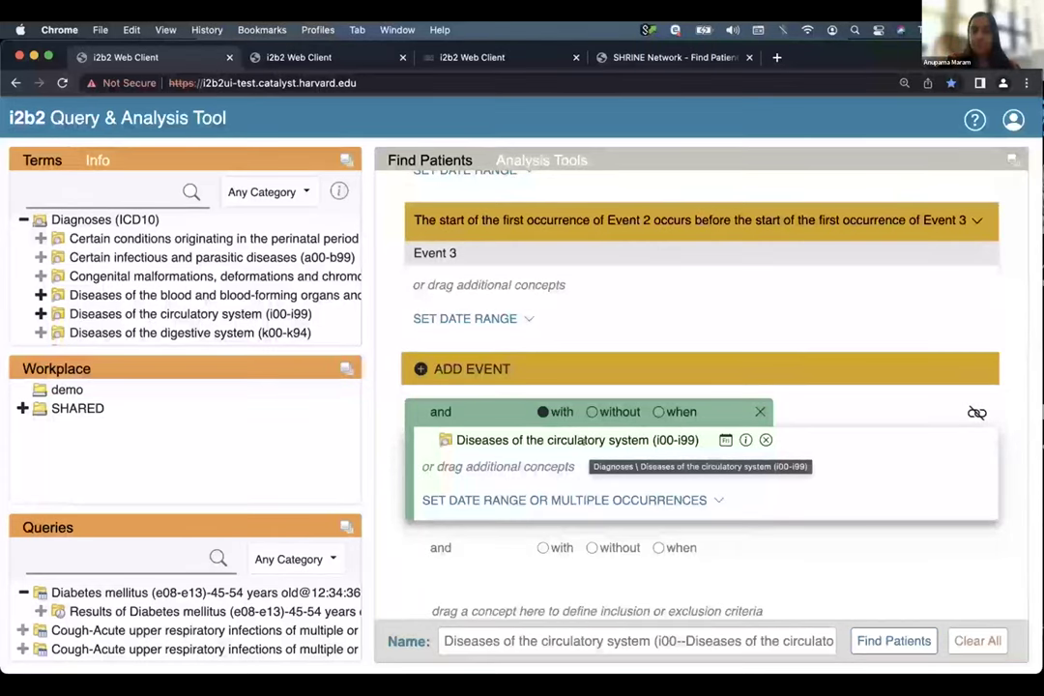
{"action": "scroll", "coordinate": [677, 338], "scroll_direction": "up", "scroll_amount": 5}
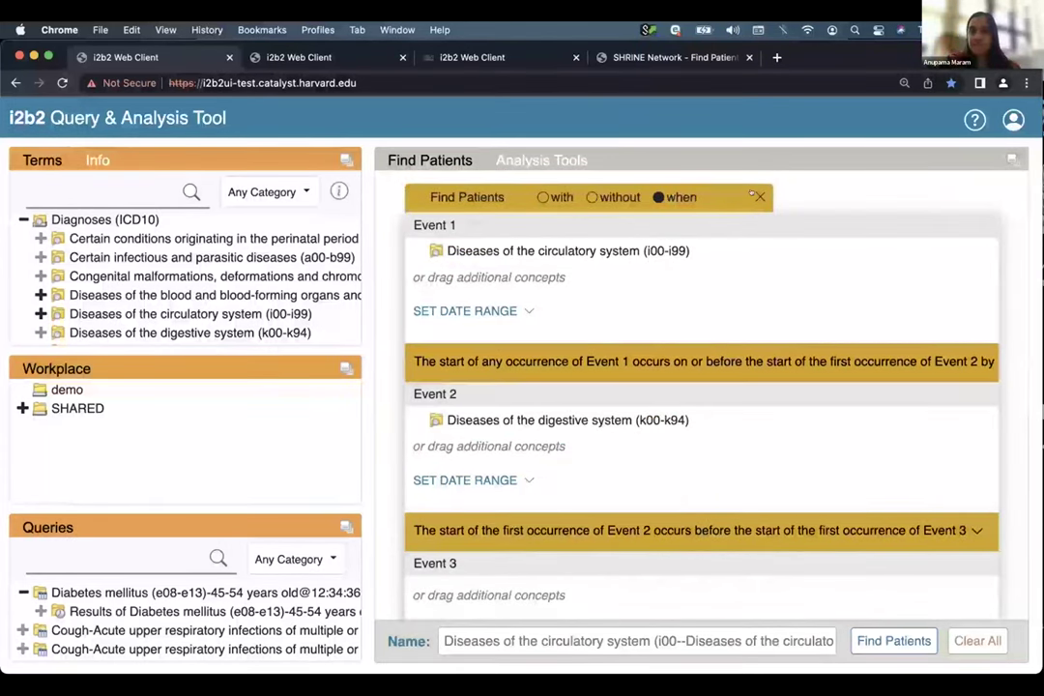
{"action": "left_click", "coordinate": [756, 196]}
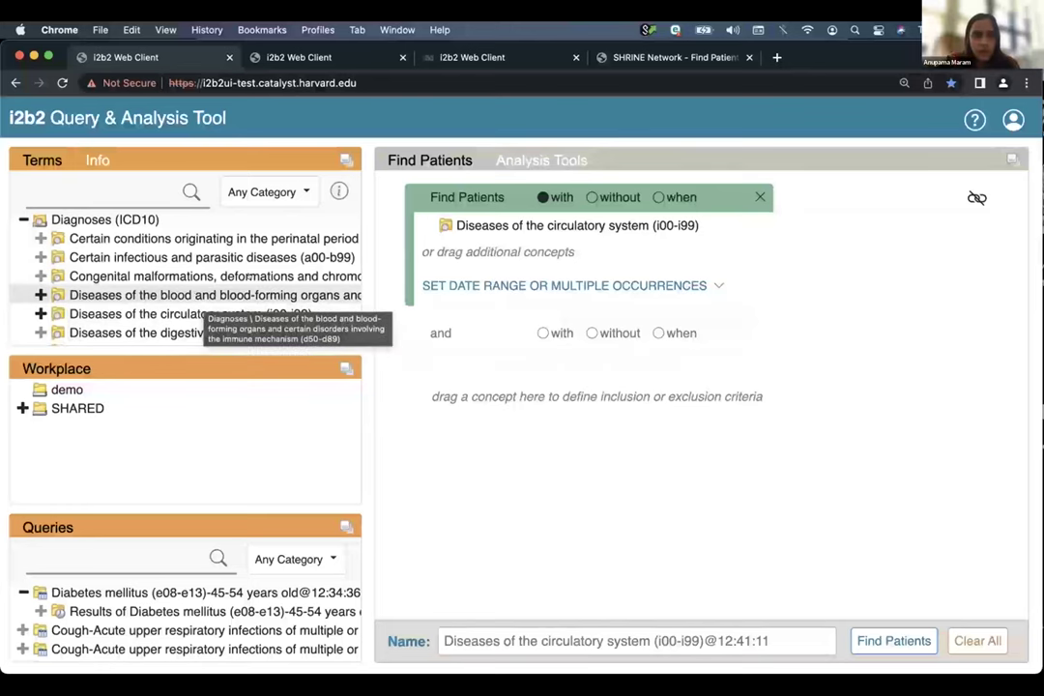
- Add Diseases of the digestive system (k00-k94) and Diseases of the eye and adnexa (h00-h59) as two further "with" groups
{"action": "scroll", "coordinate": [249, 281], "scroll_direction": "up", "scroll_amount": 4}
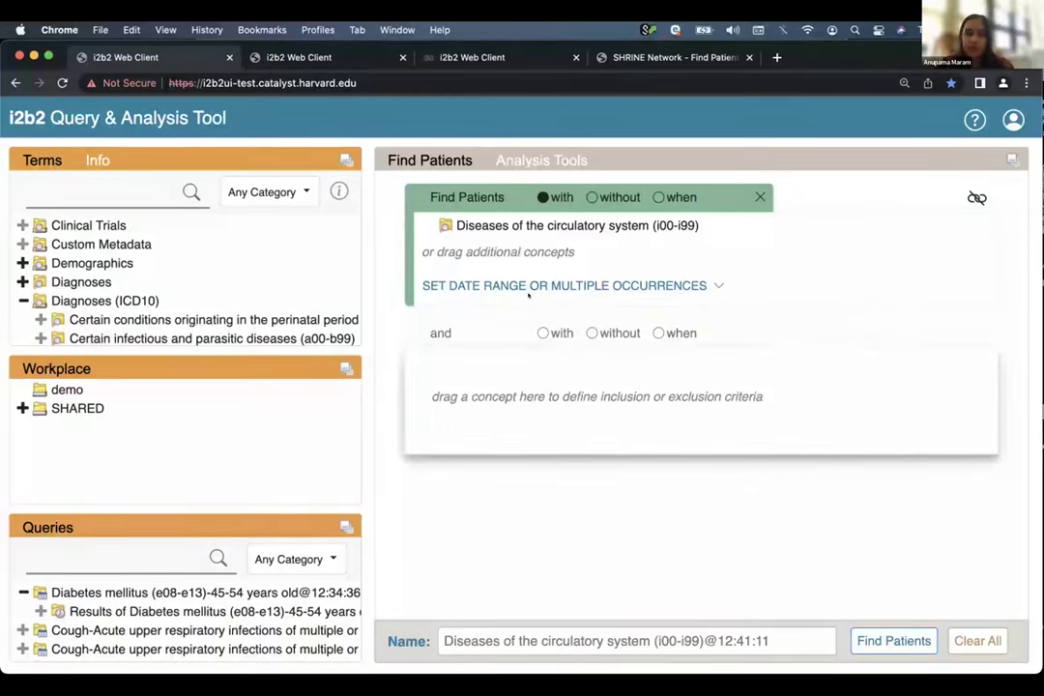
{"action": "scroll", "coordinate": [172, 310], "scroll_direction": "down", "scroll_amount": 3}
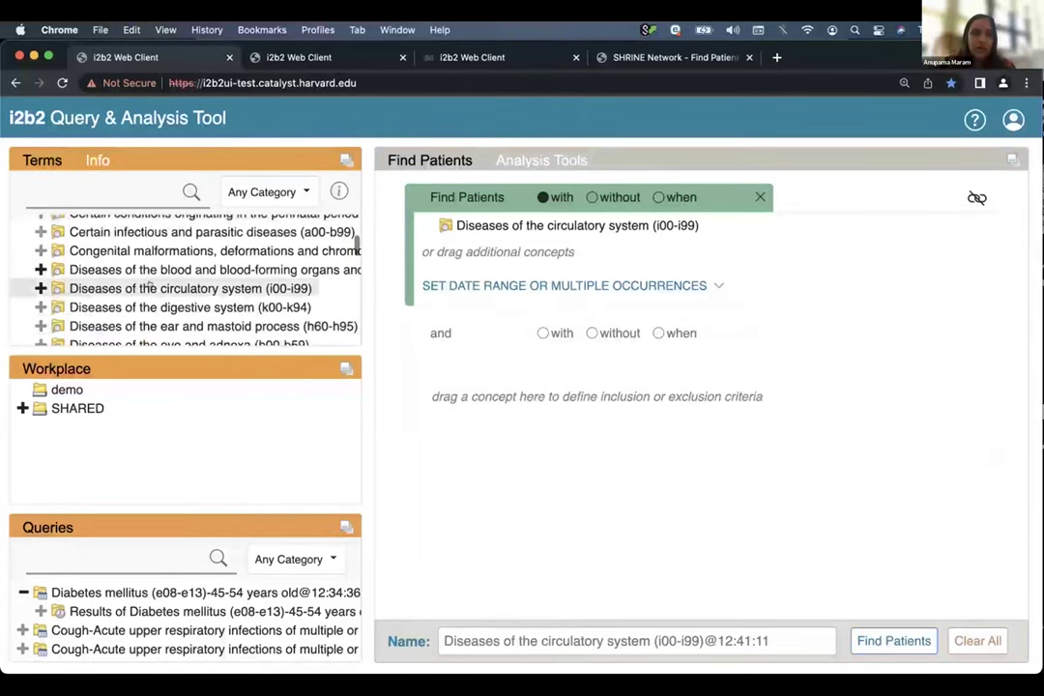
{"action": "left_click_drag", "start_coordinate": [178, 288], "coordinate": [250, 280]}
{"action": "left_click_drag", "start_coordinate": [184, 308], "coordinate": [540, 398]}
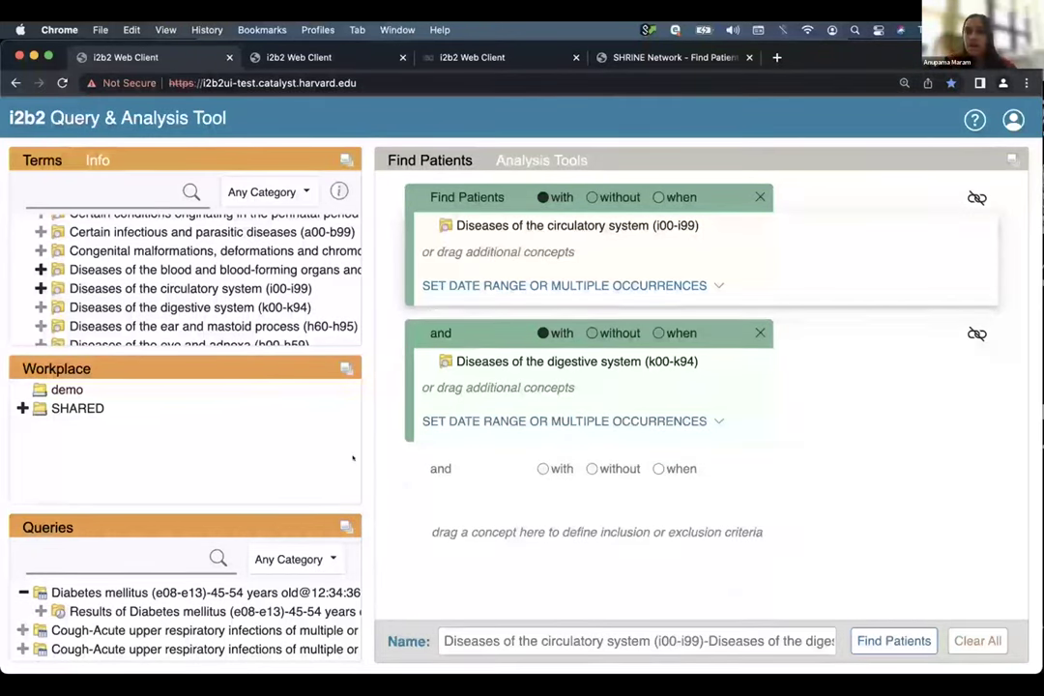
{"action": "scroll", "coordinate": [172, 325], "scroll_direction": "down", "scroll_amount": 1}
{"action": "left_click_drag", "start_coordinate": [172, 323], "coordinate": [532, 506]}
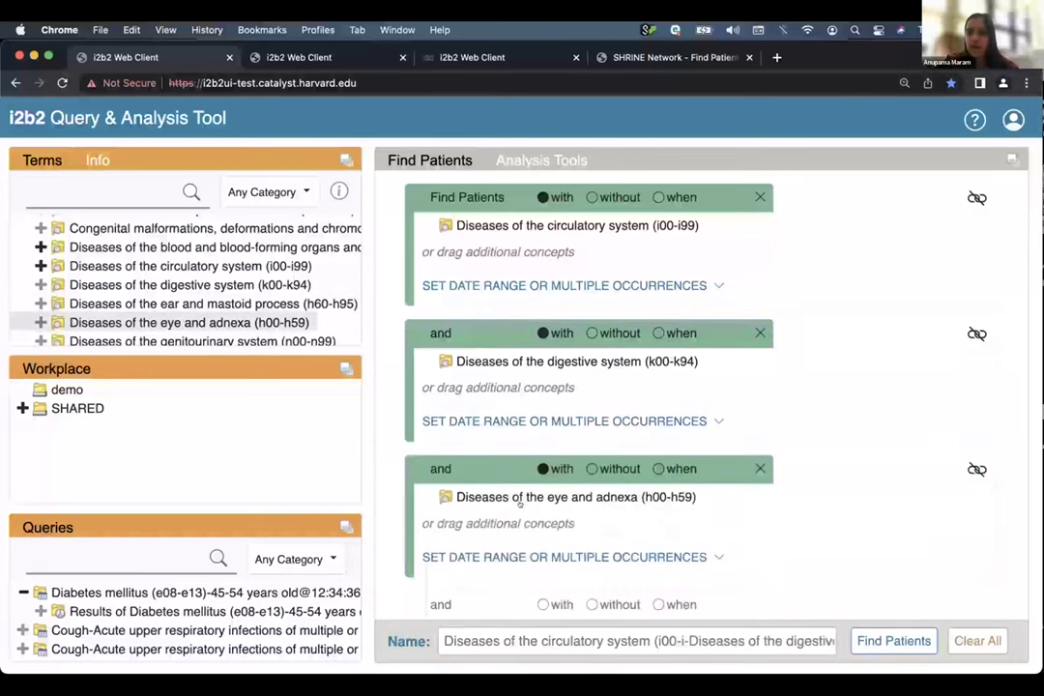
- Link the circulatory system group and the eye and adnexa group with the same encounter timing
{"action": "left_click", "coordinate": [975, 198]}
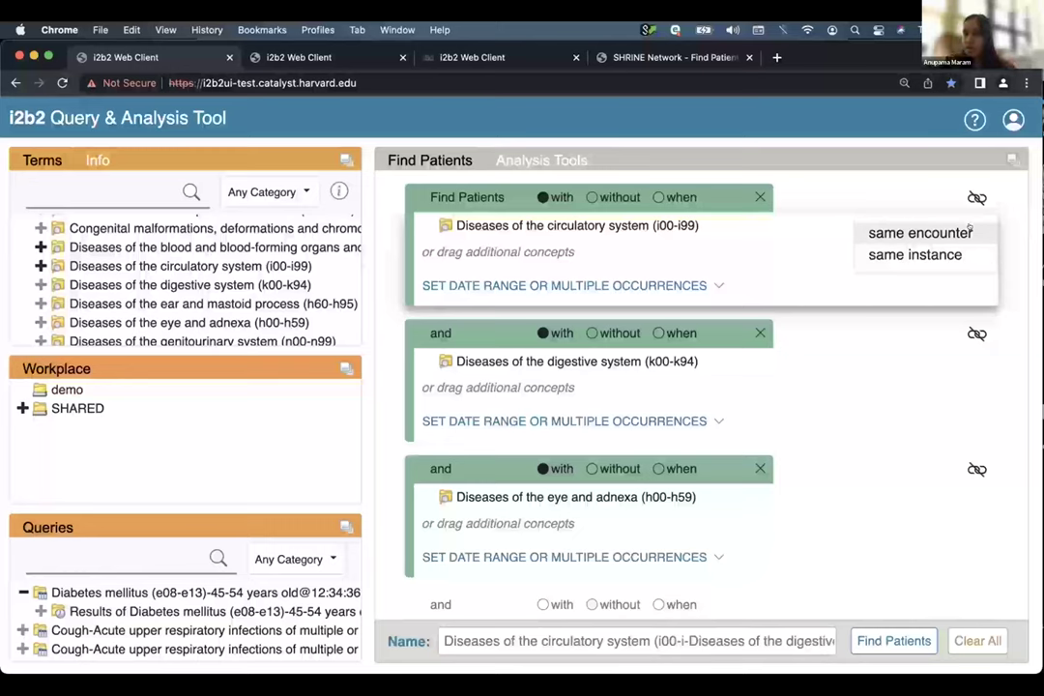
{"action": "left_click", "coordinate": [969, 232]}
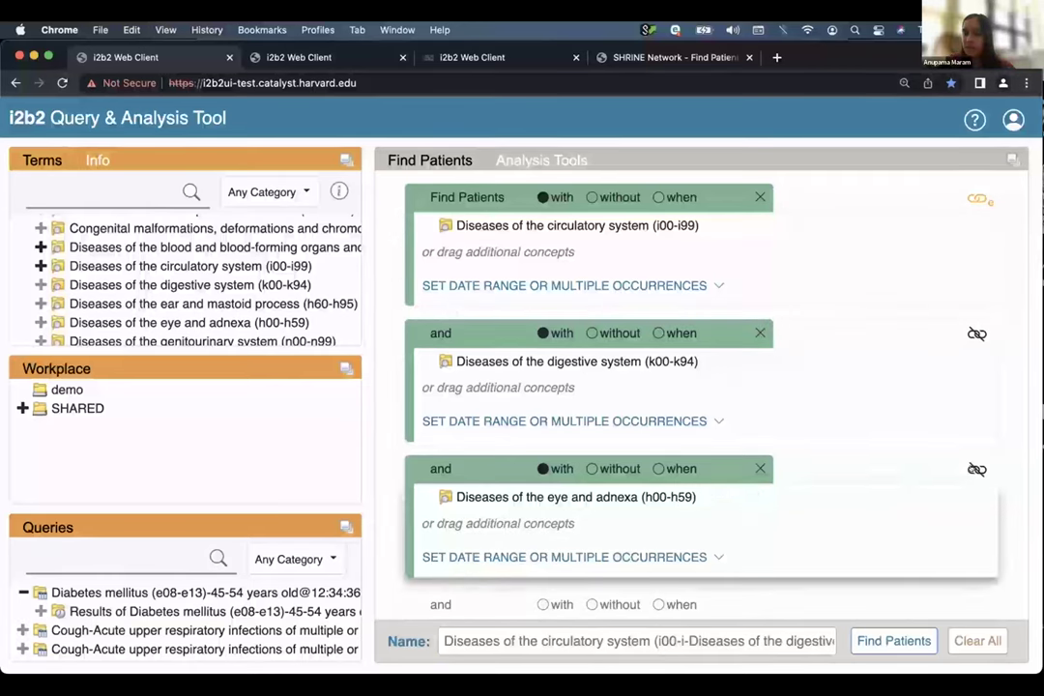
{"action": "left_click", "coordinate": [977, 469]}
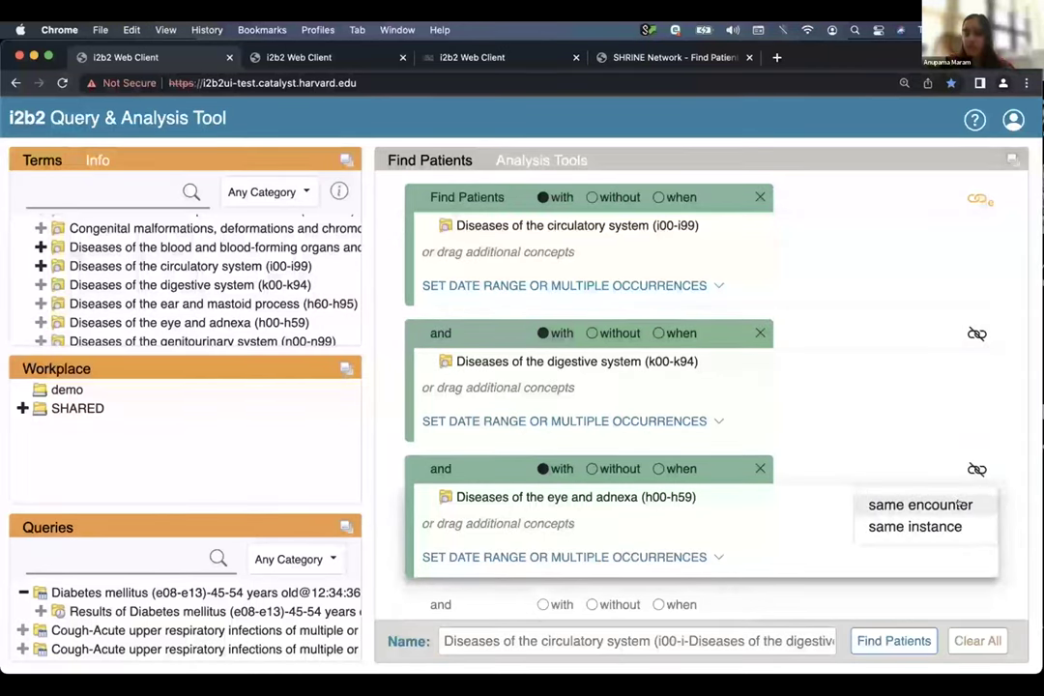
{"action": "left_click", "coordinate": [957, 504]}
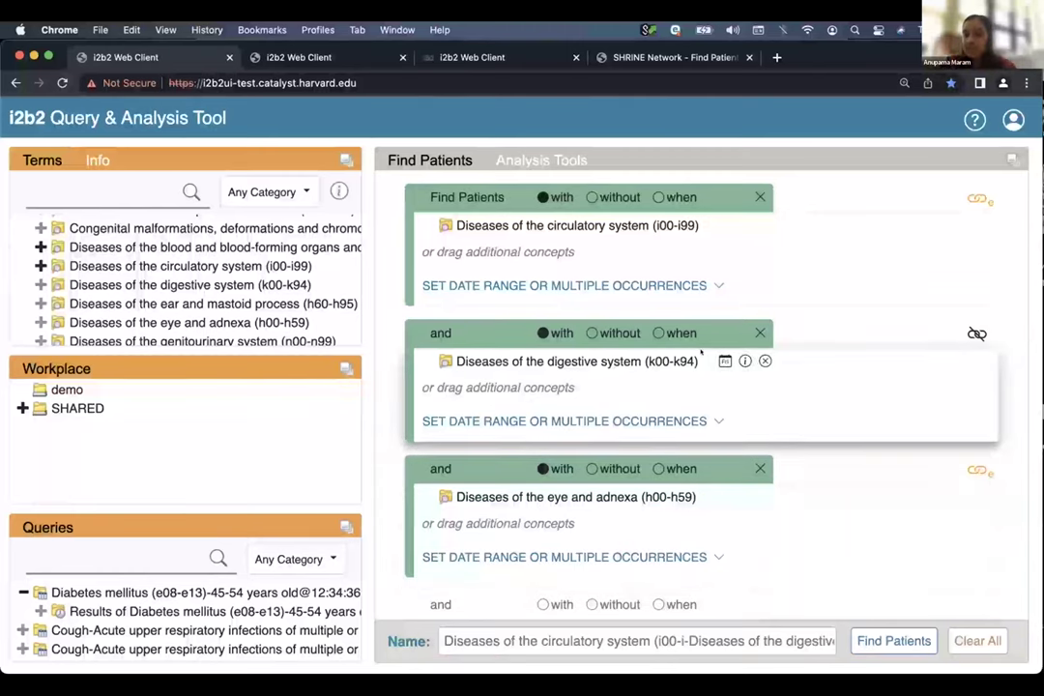
- Unlink the circulatory system group from the same encounter and set its timing to same instance
{"action": "left_click", "coordinate": [978, 198]}
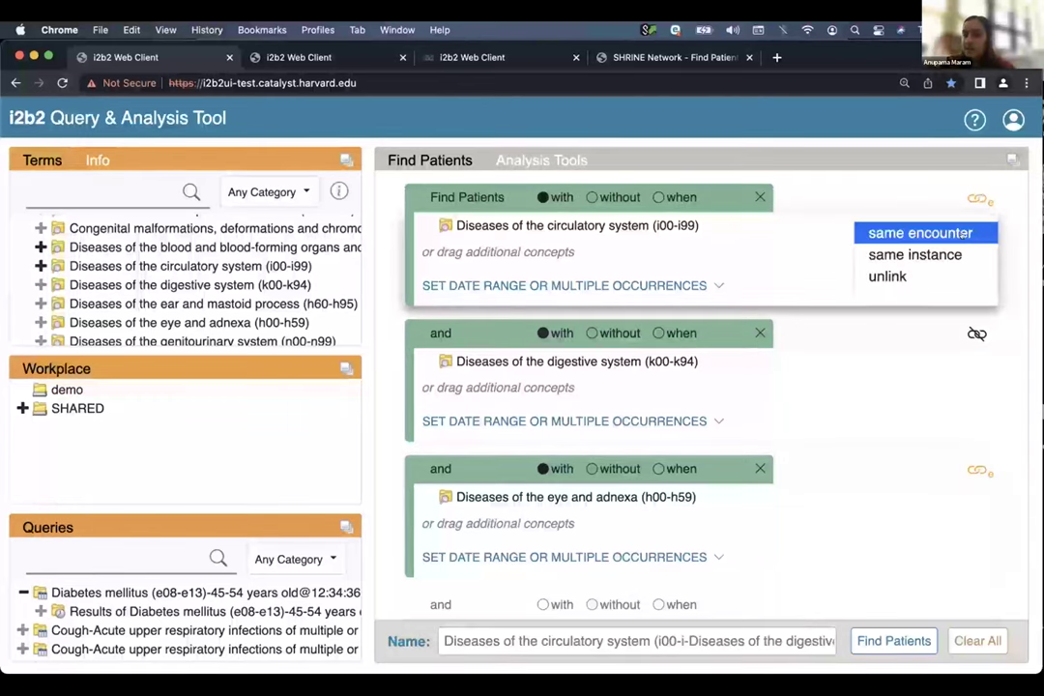
{"action": "left_click", "coordinate": [889, 277]}
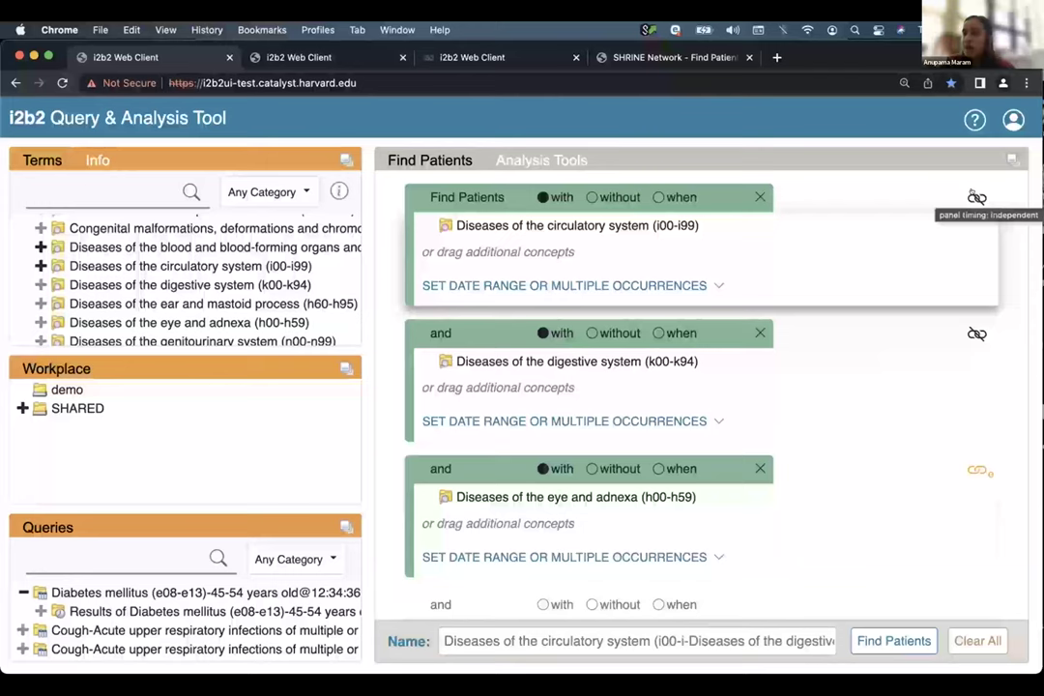
{"action": "left_click", "coordinate": [974, 196]}
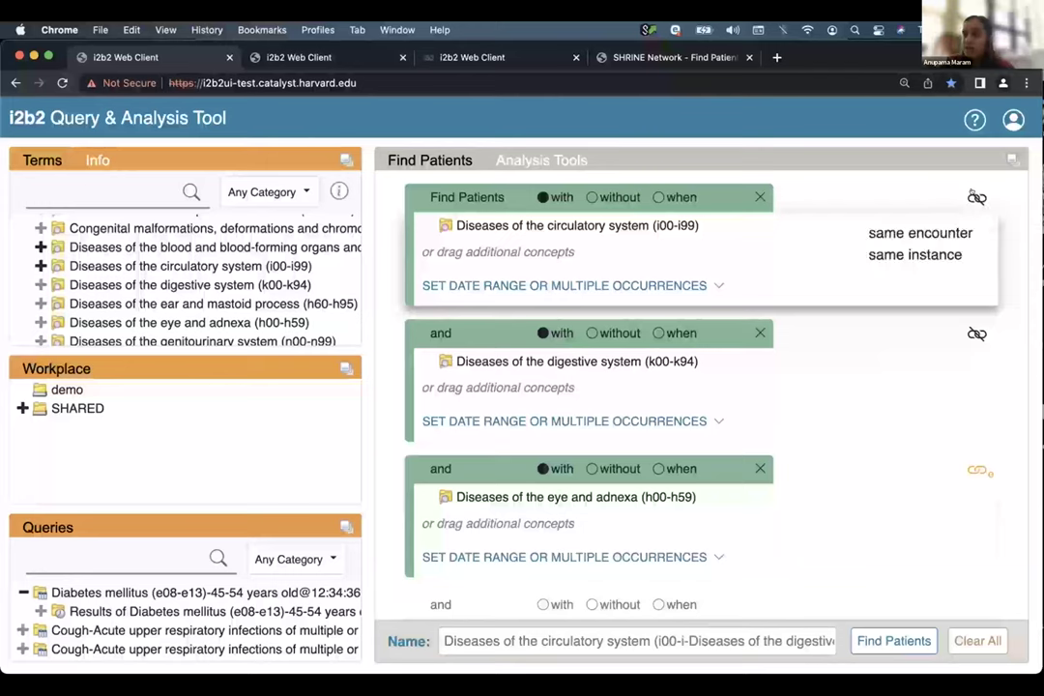
{"action": "left_click", "coordinate": [951, 254]}
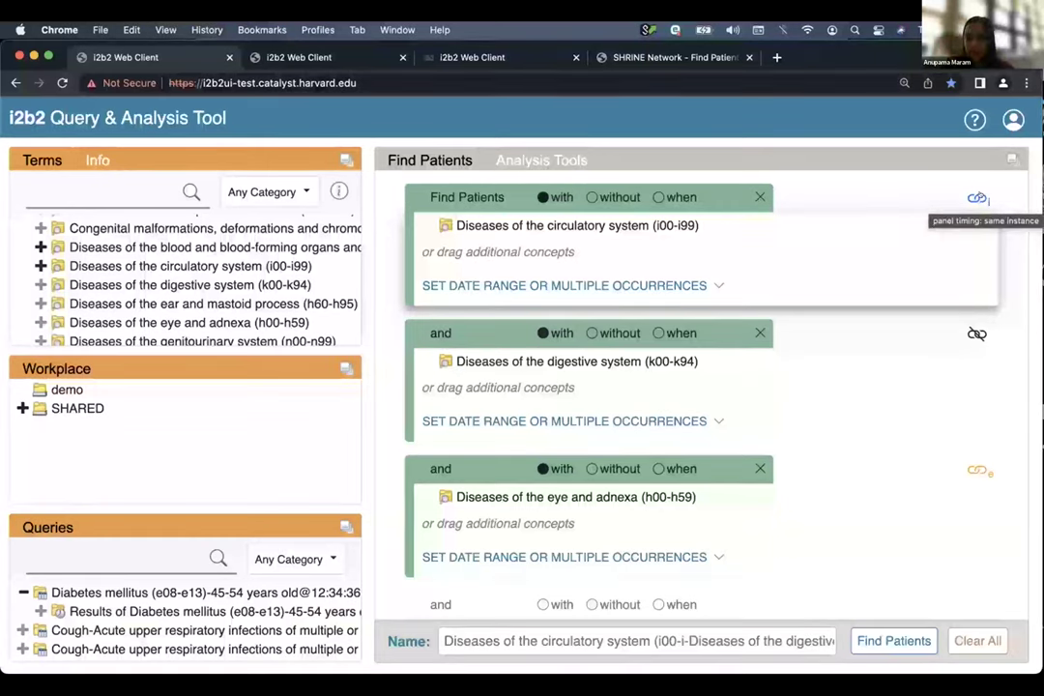
- Unlink the timing of the circulatory system group and of the eye and adnexa group
{"action": "left_click", "coordinate": [979, 199]}
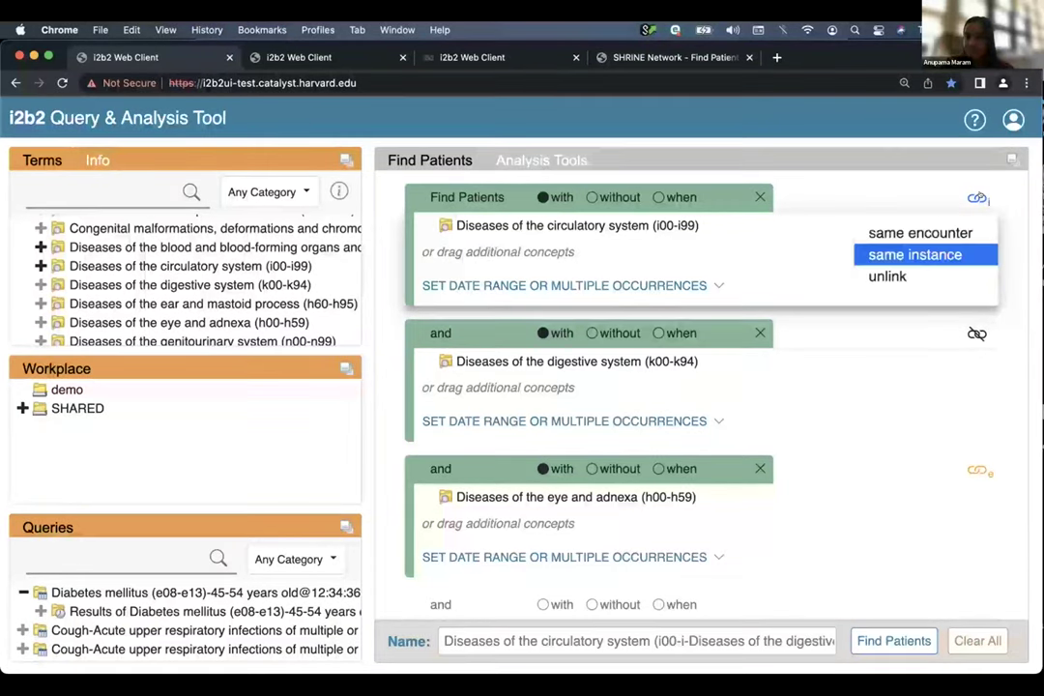
{"action": "left_click", "coordinate": [935, 274]}
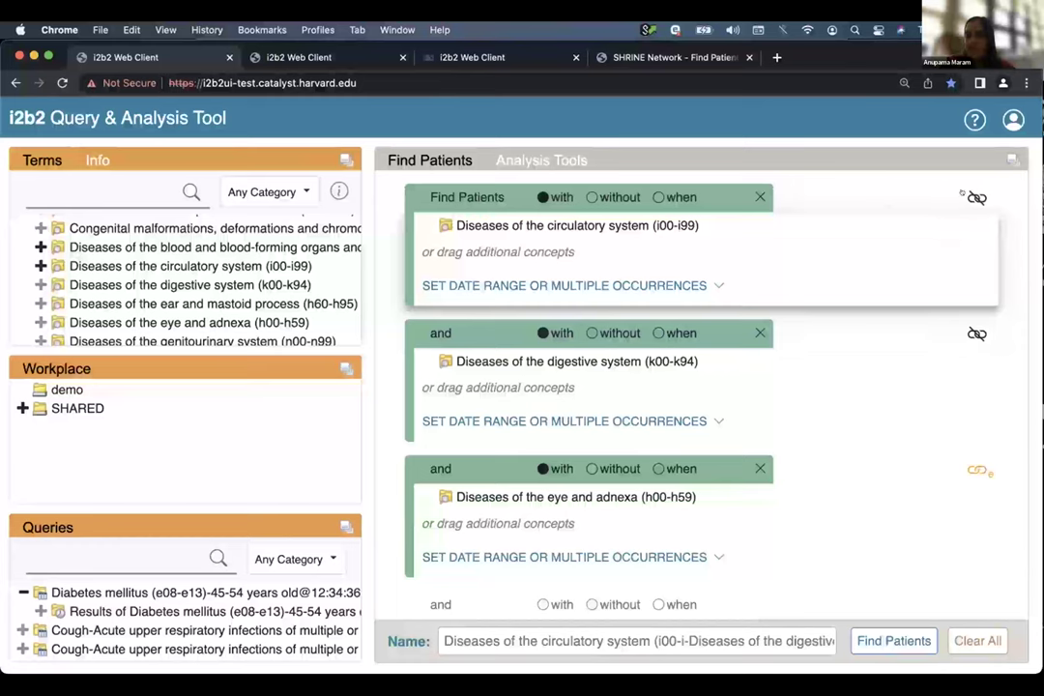
{"action": "left_click", "coordinate": [979, 470]}
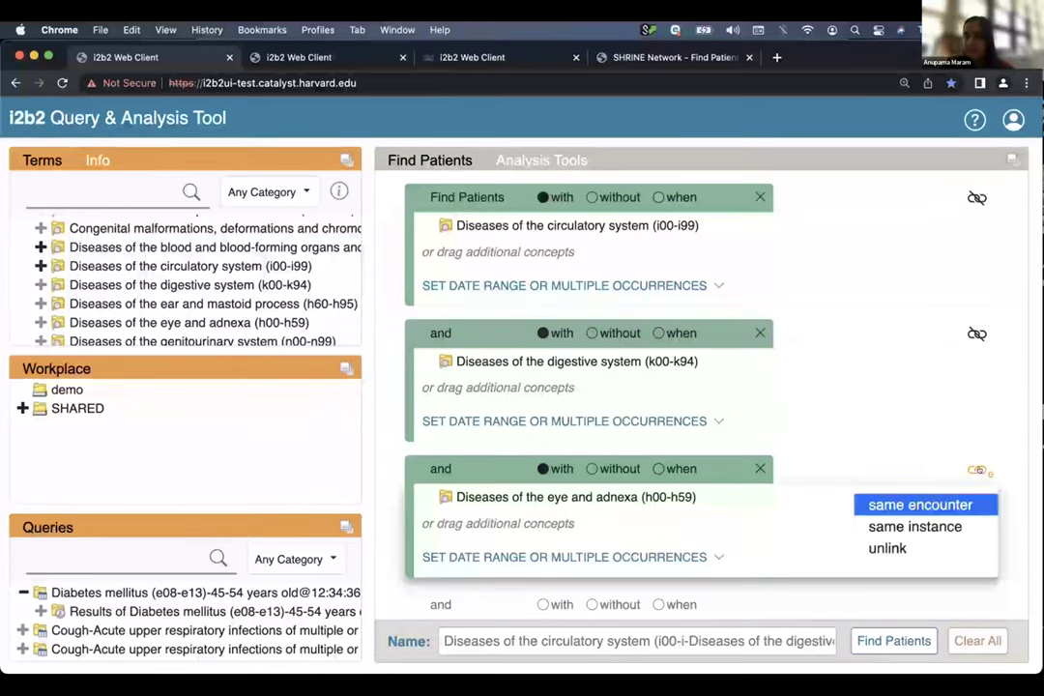
{"action": "left_click", "coordinate": [942, 545]}
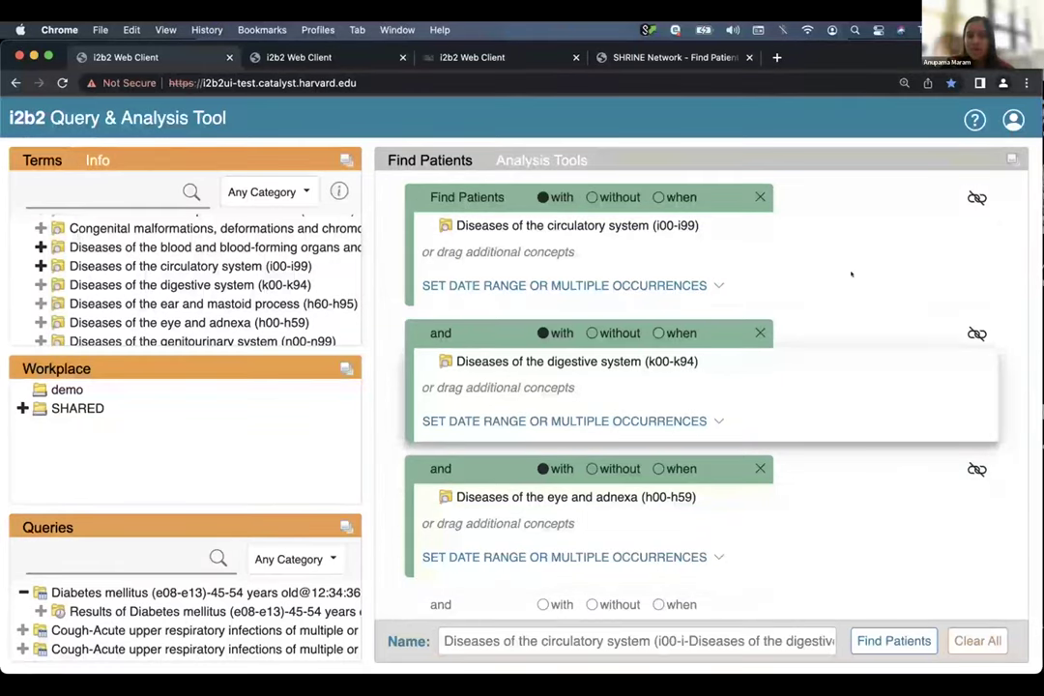
- Replace the digestive system and eye and adnexa groups with a "with" group holding the circulatory system's Admit Diagnosis modifier
{"action": "left_click", "coordinate": [760, 333]}
{"action": "left_click", "coordinate": [760, 333]}
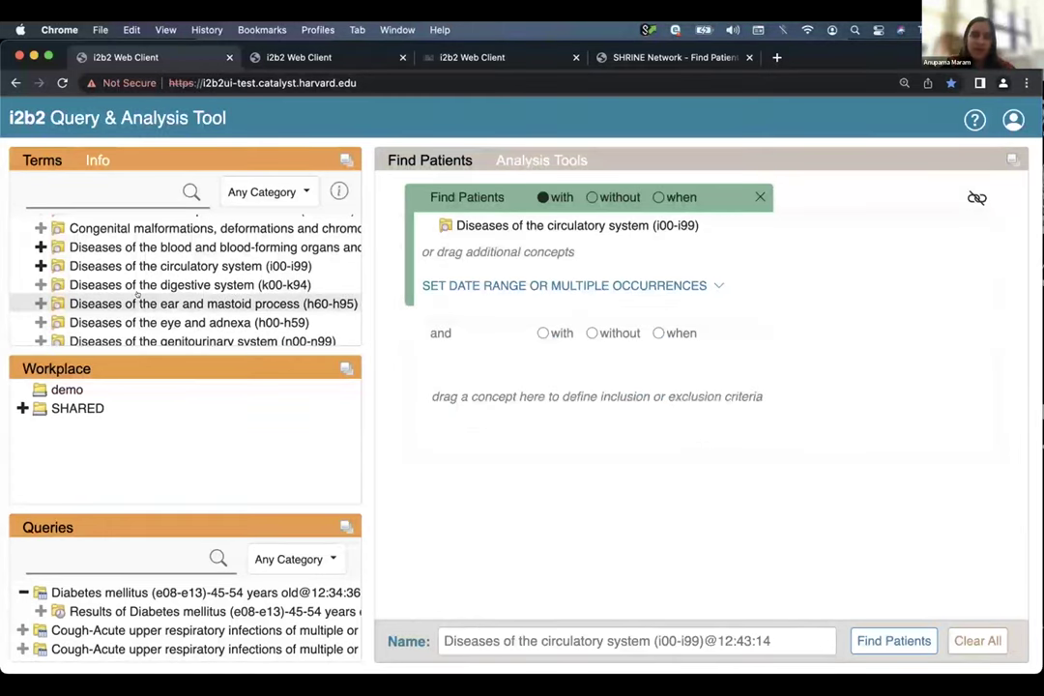
{"action": "left_click", "coordinate": [40, 266]}
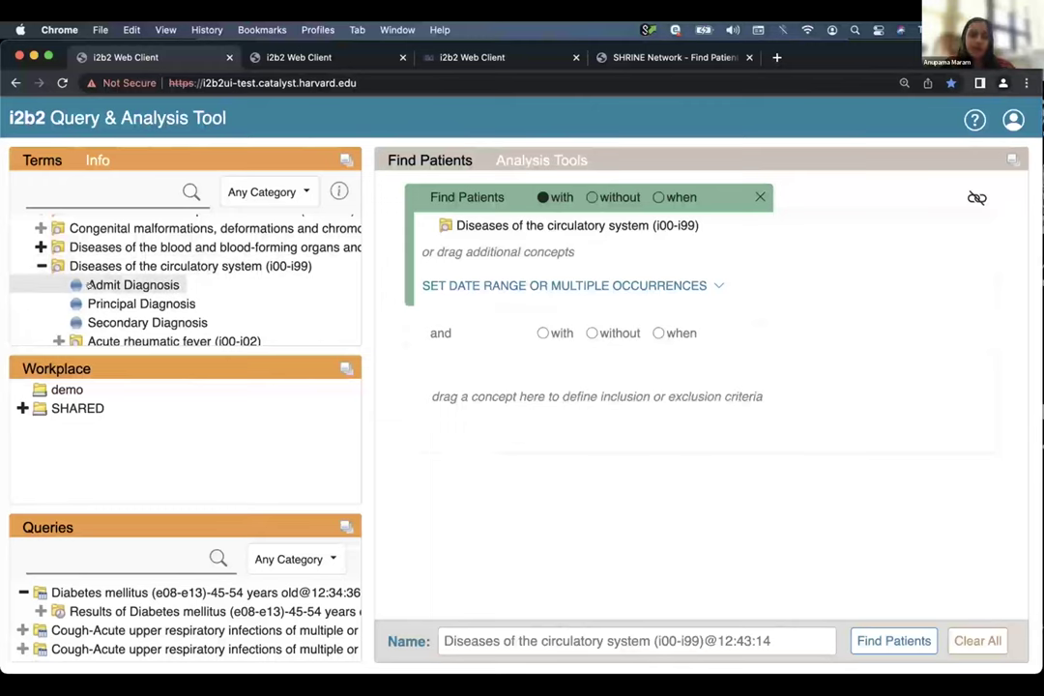
{"action": "left_click", "coordinate": [39, 265]}
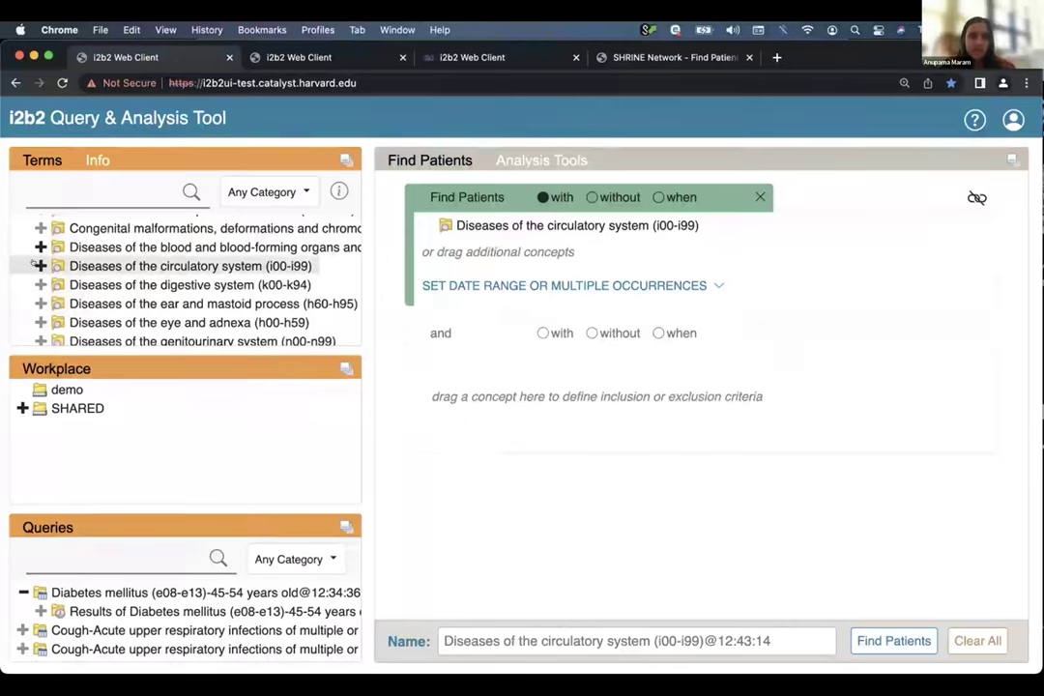
{"action": "left_click", "coordinate": [39, 265]}
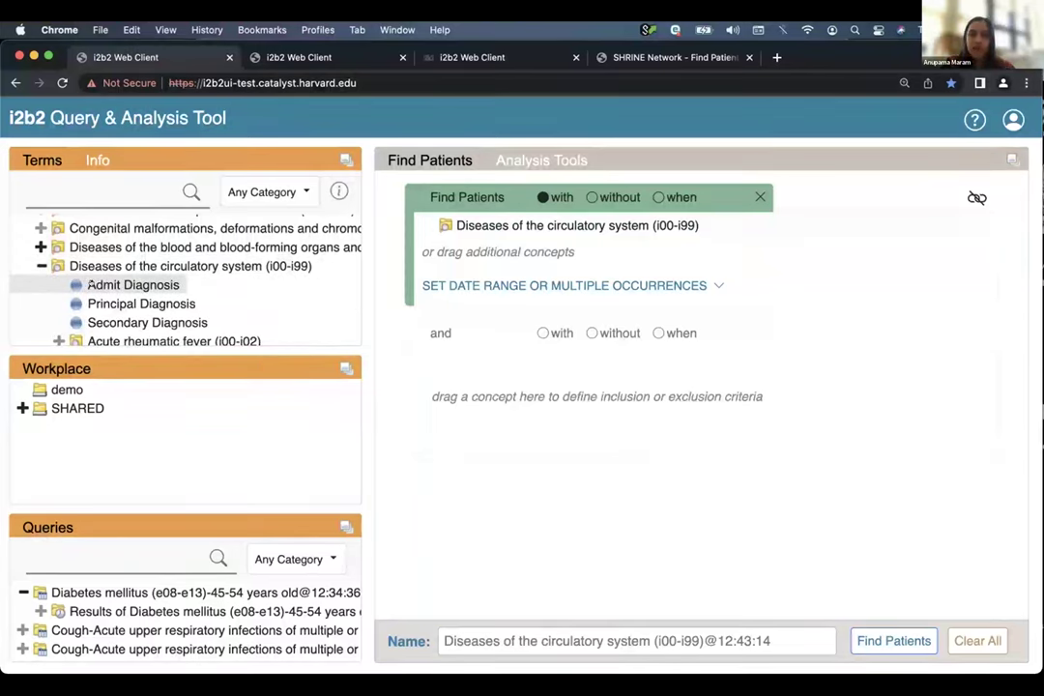
{"action": "left_click_drag", "start_coordinate": [88, 286], "coordinate": [532, 402]}
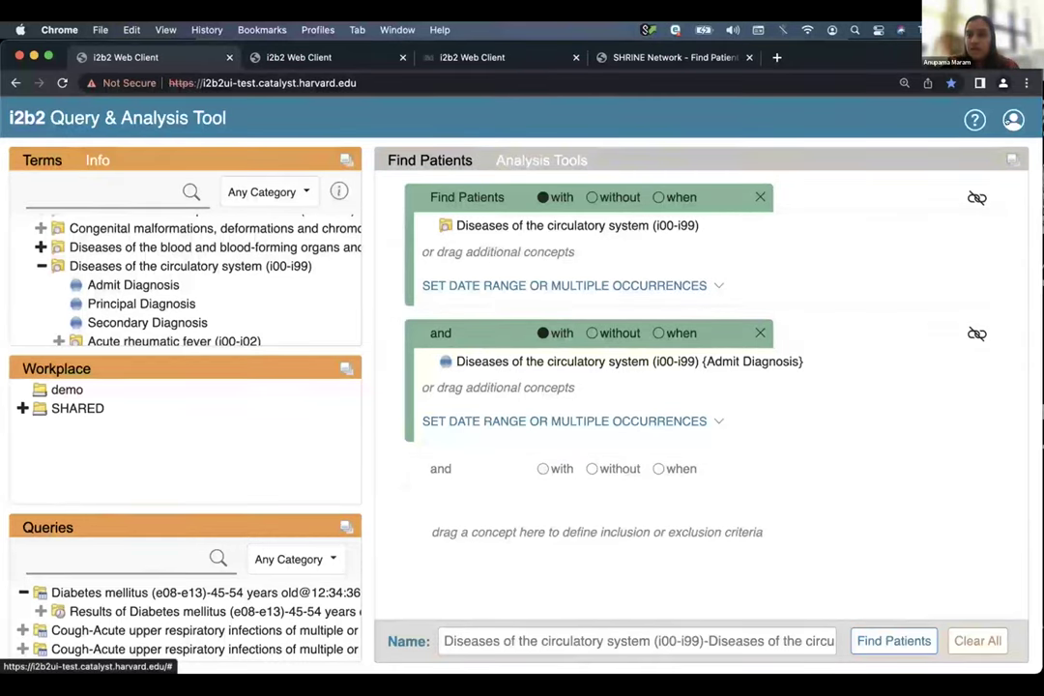
- View the Query Tool Options from the account details and close them without changes
{"action": "left_click", "coordinate": [1011, 121]}
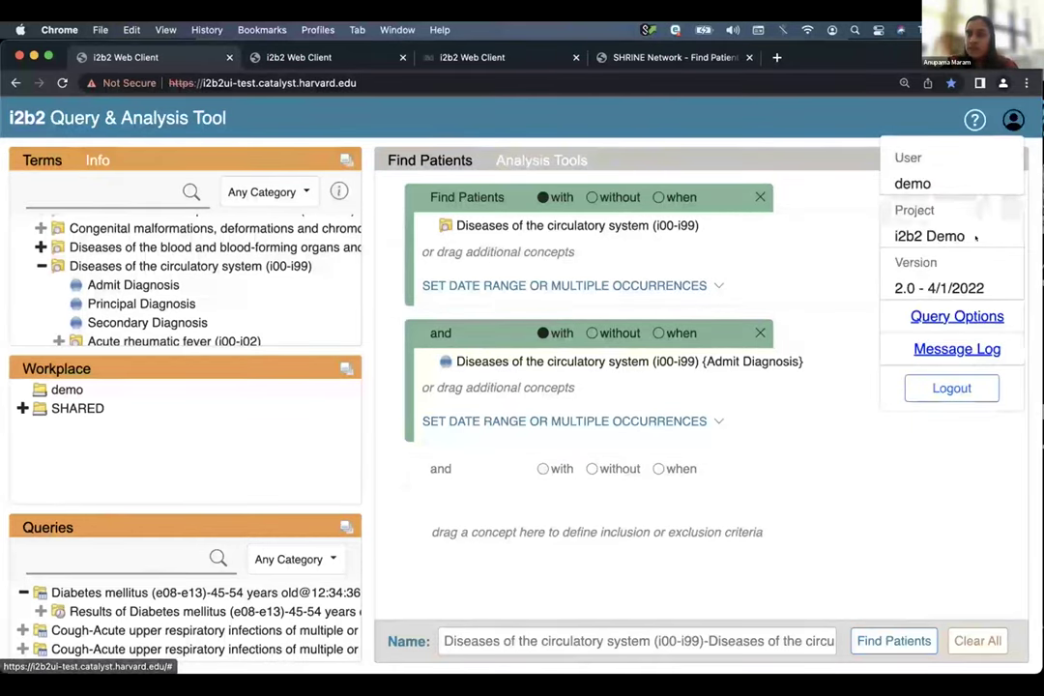
{"action": "left_click", "coordinate": [962, 316]}
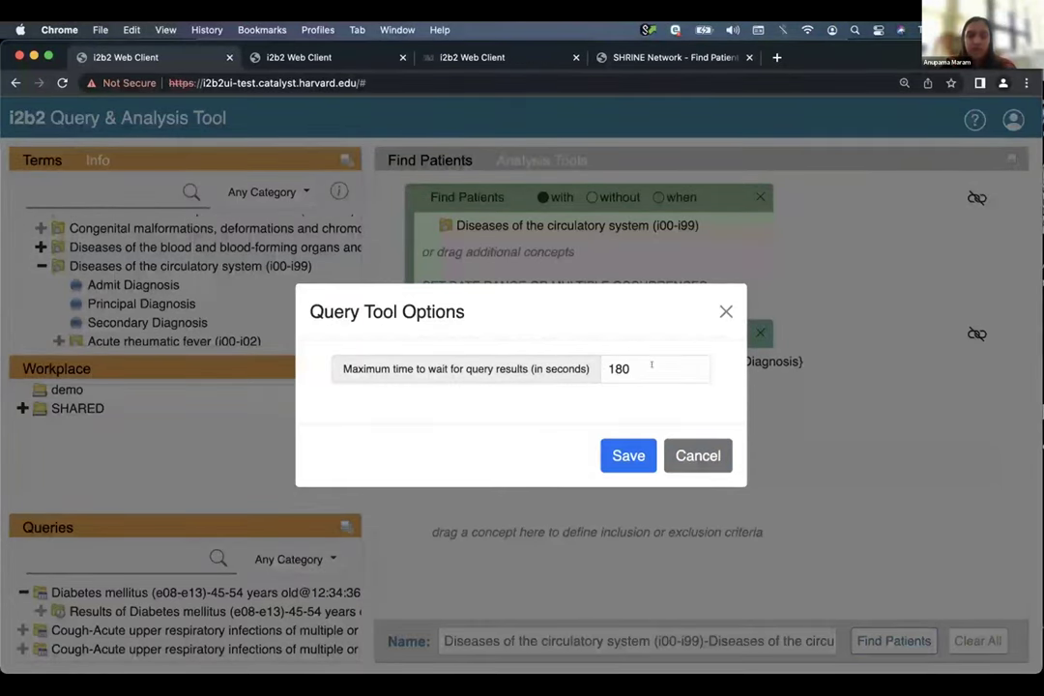
{"action": "left_click", "coordinate": [722, 311]}
- Open the Message Log, examine its origin and cell filter choices, and close the log
{"action": "left_click", "coordinate": [1014, 119]}
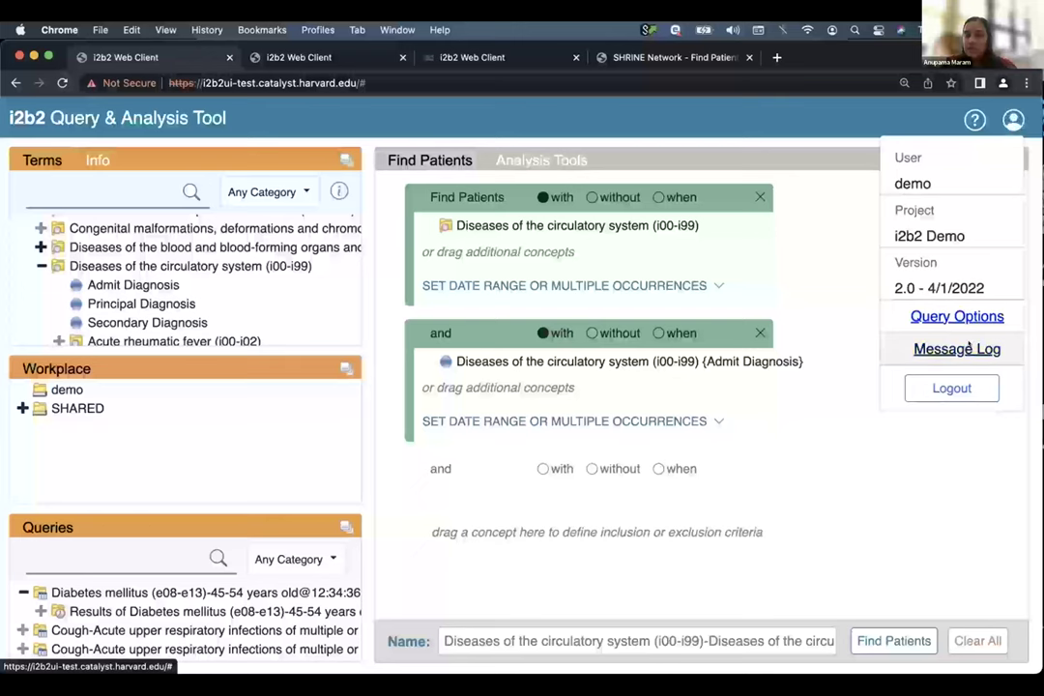
{"action": "left_click", "coordinate": [968, 346]}
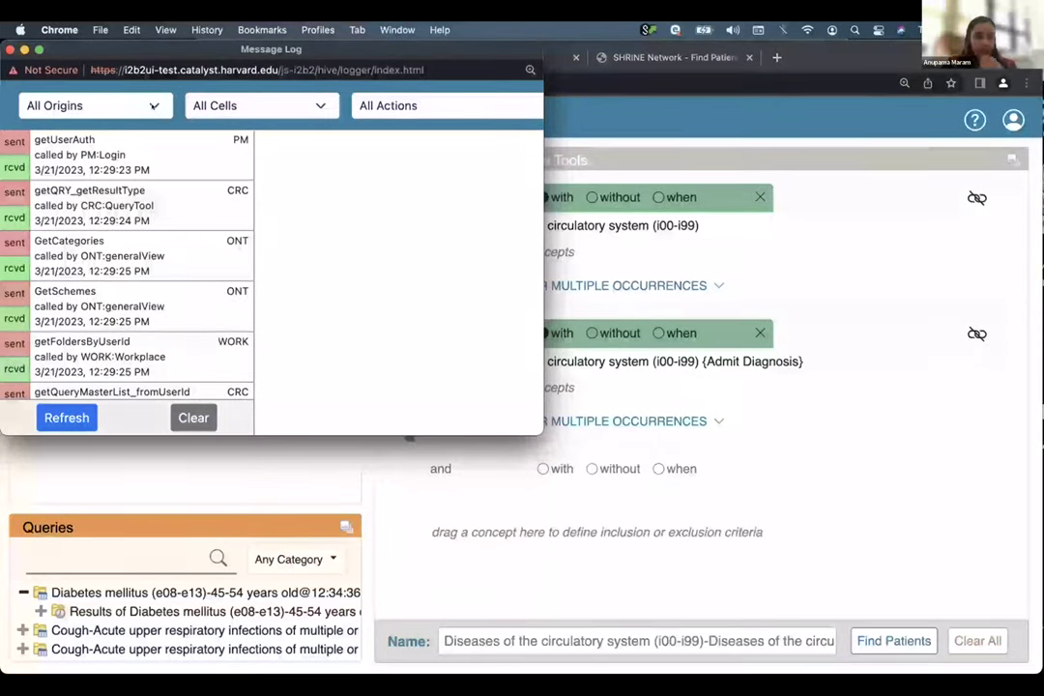
{"action": "left_click", "coordinate": [95, 105]}
{"action": "left_click", "coordinate": [281, 224]}
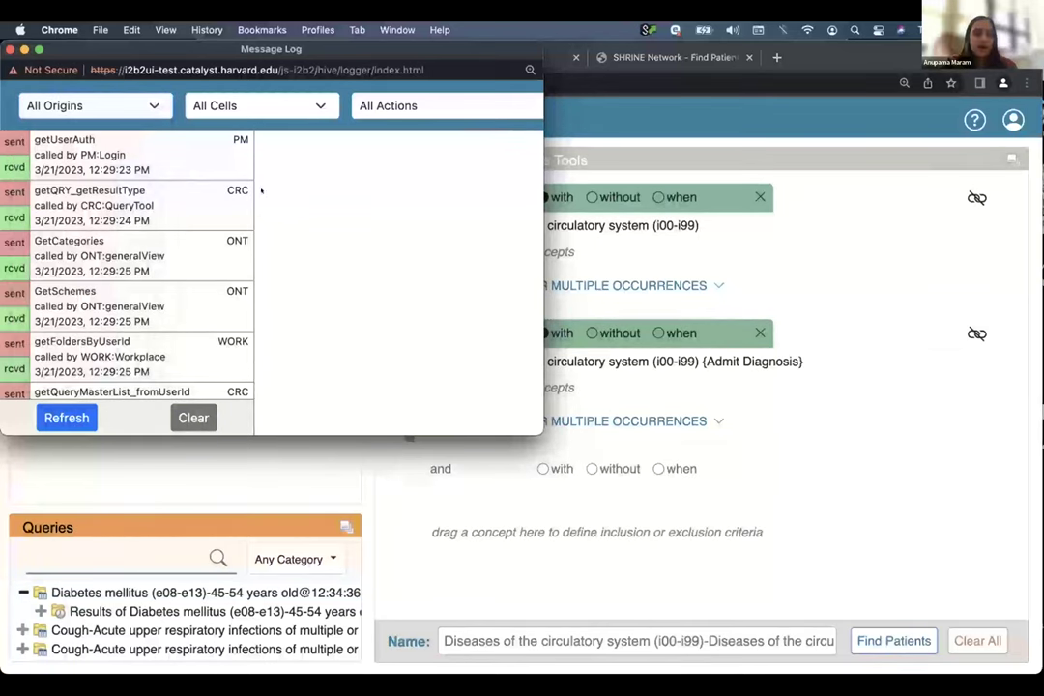
{"action": "left_click", "coordinate": [143, 97]}
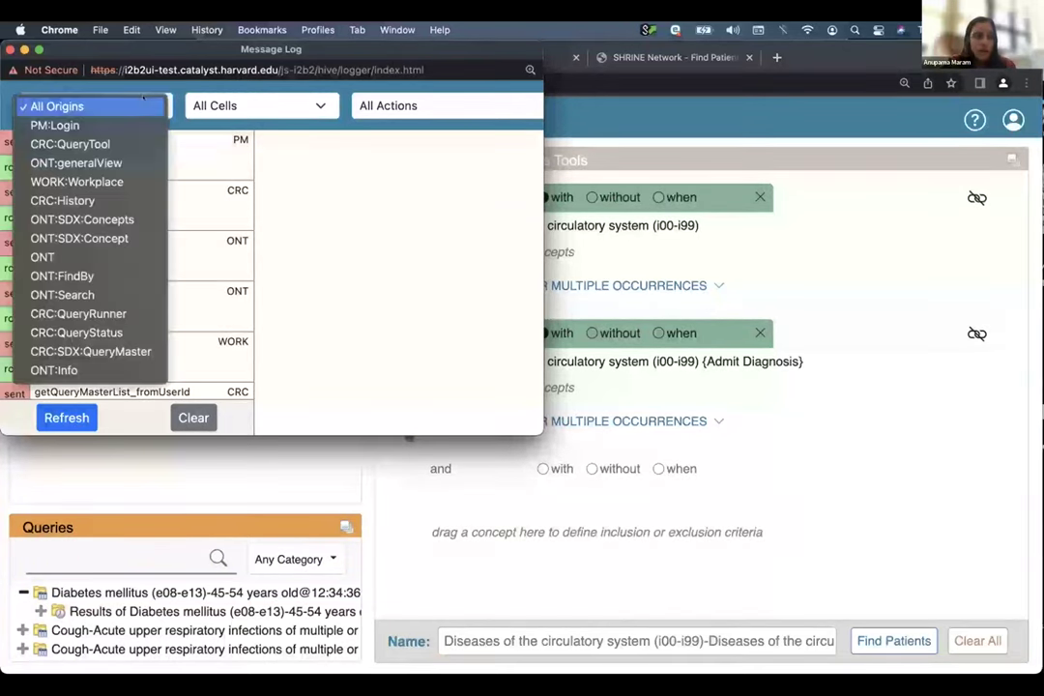
{"action": "left_click", "coordinate": [238, 94]}
{"action": "left_click", "coordinate": [290, 107]}
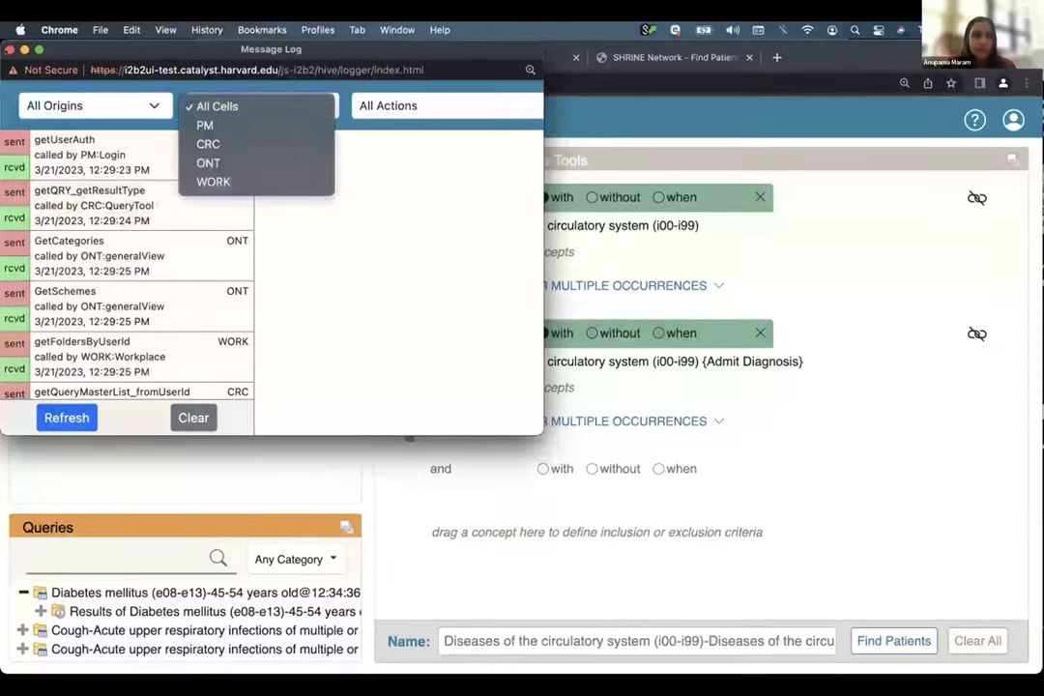
{"action": "left_click", "coordinate": [10, 49]}
{"action": "left_click", "coordinate": [10, 48]}
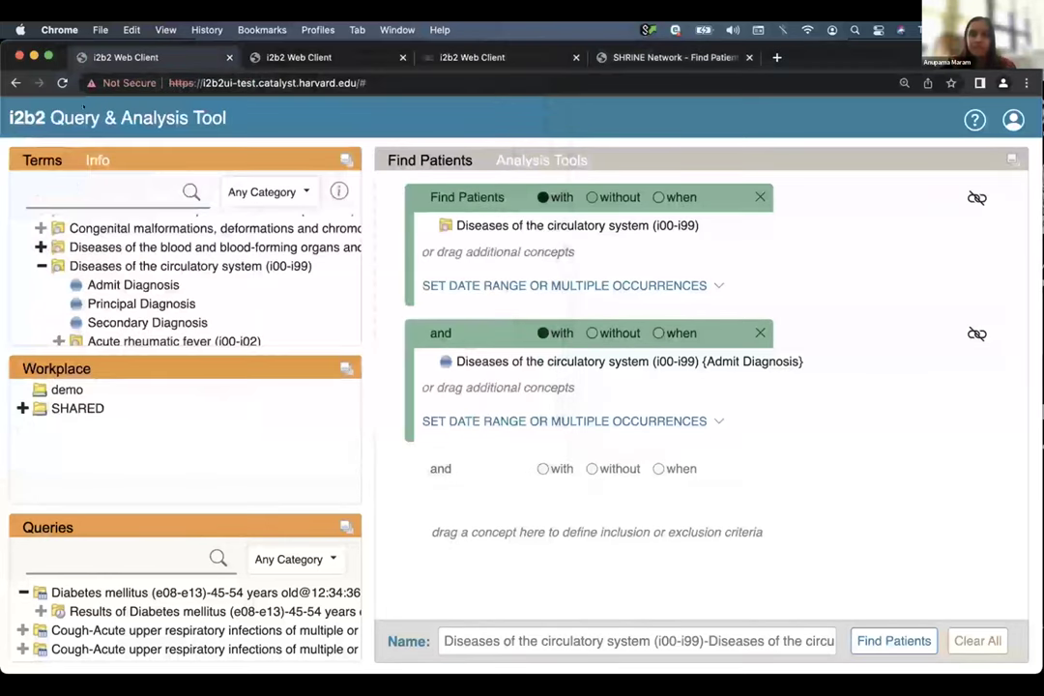
- Enable hidden terms, synonymous terms, patient counts and short tooltips in the Terms options and save them
{"action": "right_click", "coordinate": [43, 161]}
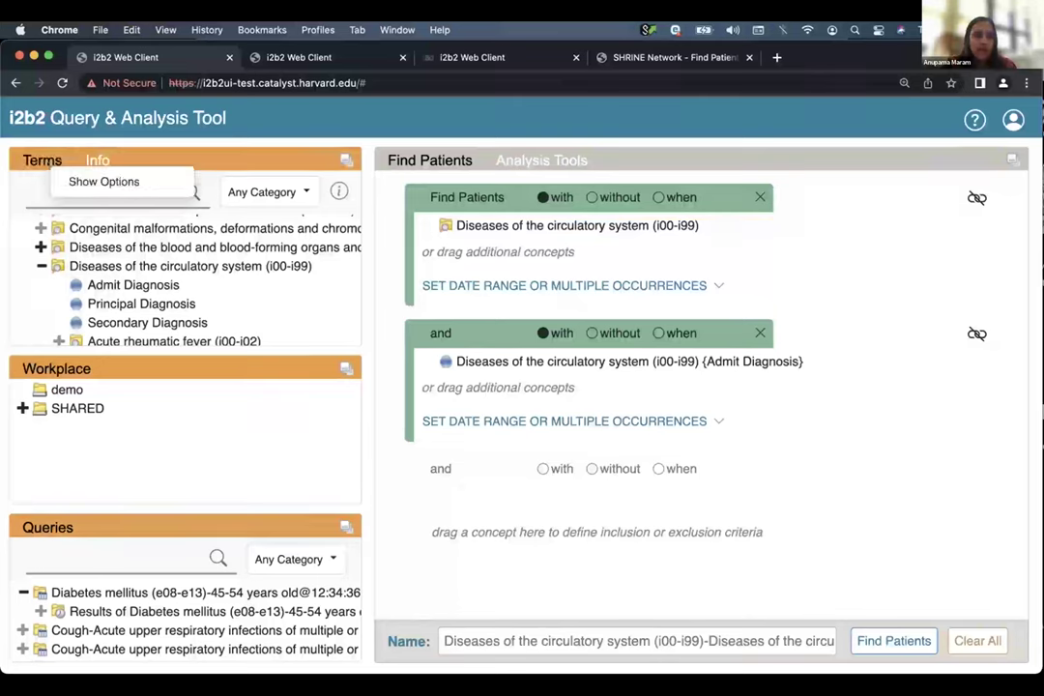
{"action": "left_click", "coordinate": [64, 181]}
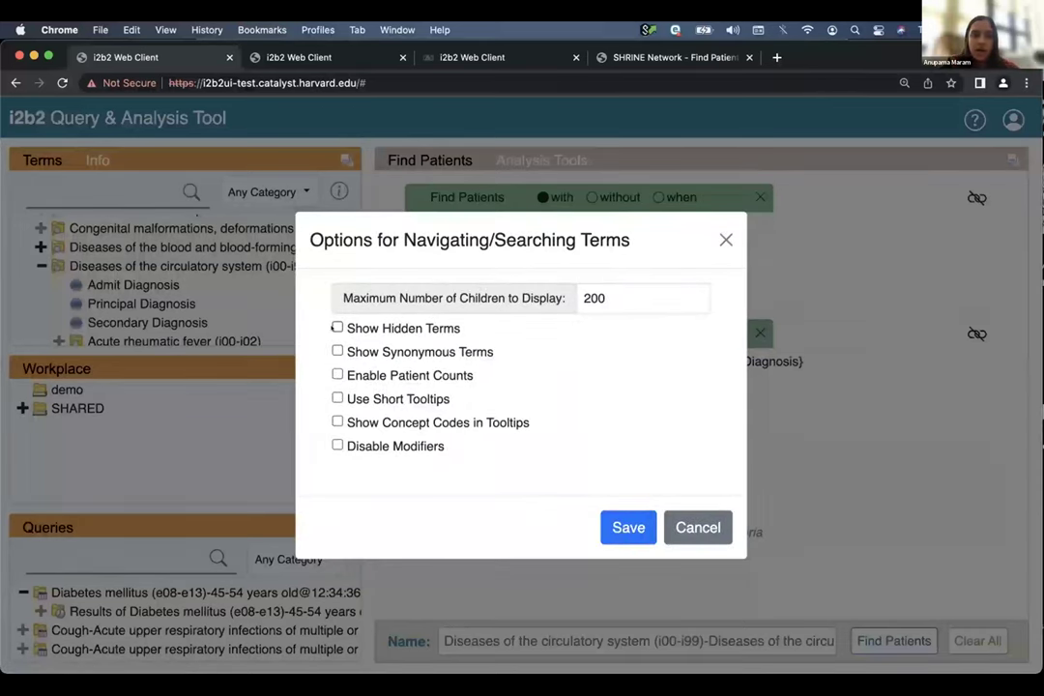
{"action": "left_click", "coordinate": [336, 328]}
{"action": "left_click", "coordinate": [336, 351]}
{"action": "left_click", "coordinate": [337, 375]}
{"action": "left_click", "coordinate": [336, 397]}
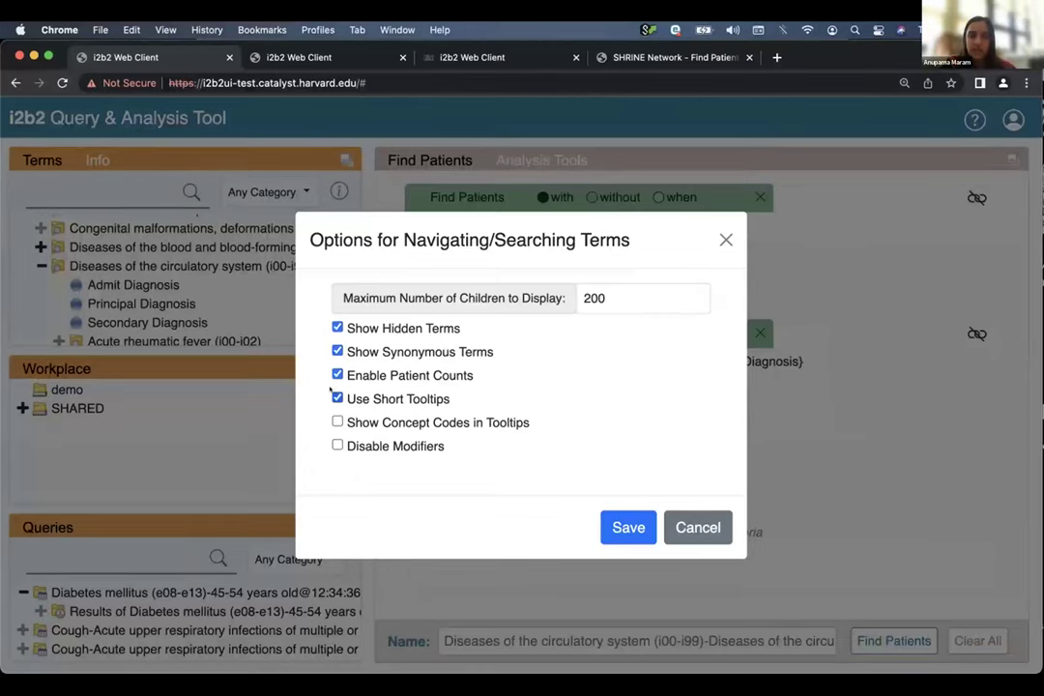
{"action": "left_click", "coordinate": [629, 527]}
- Expand Demographics, Diagnoses (ICD10) and Certain infectious and parasitic diseases (a00-b99) in the term tree
{"action": "left_click", "coordinate": [21, 263]}
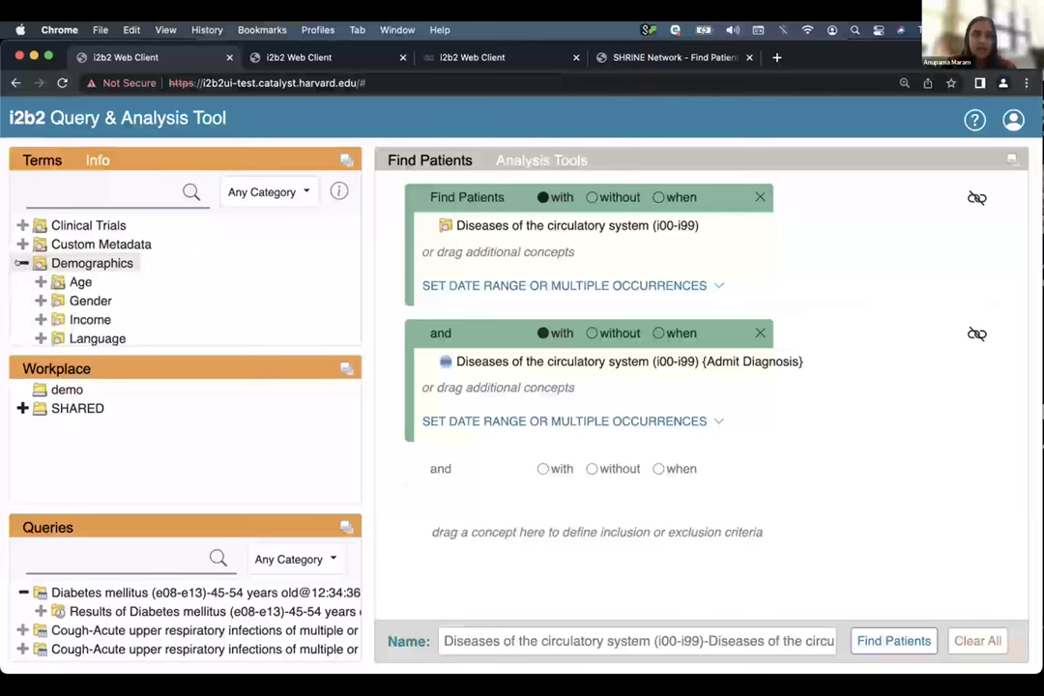
{"action": "scroll", "coordinate": [21, 290], "scroll_direction": "down", "scroll_amount": 4}
{"action": "scroll", "coordinate": [21, 294], "scroll_direction": "up", "scroll_amount": 4}
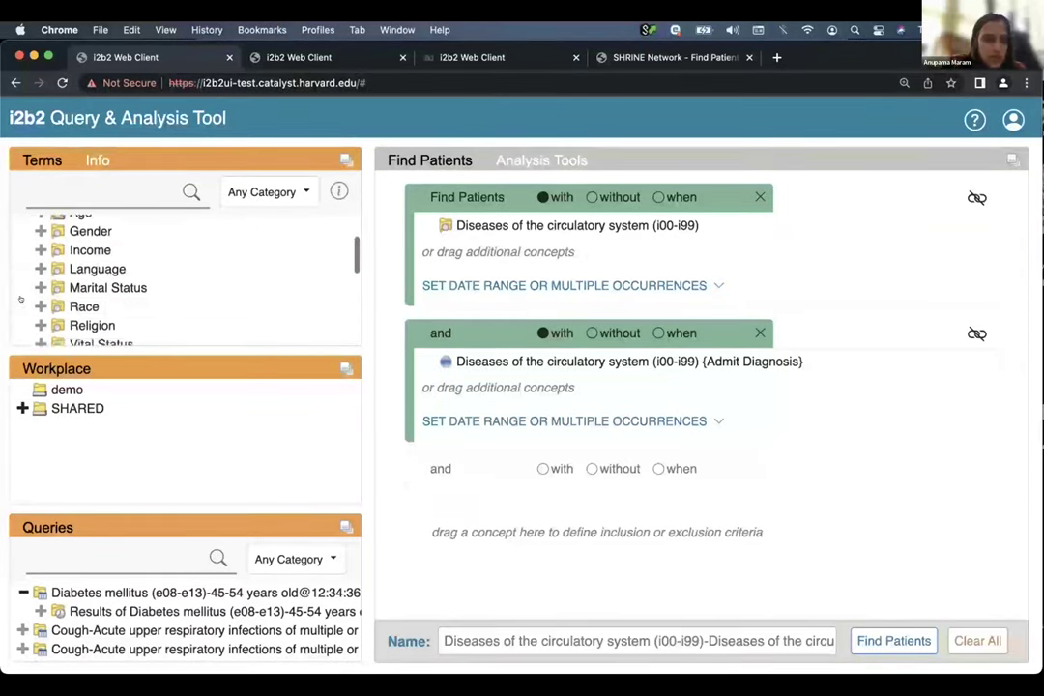
{"action": "scroll", "coordinate": [21, 300], "scroll_direction": "down", "scroll_amount": 4}
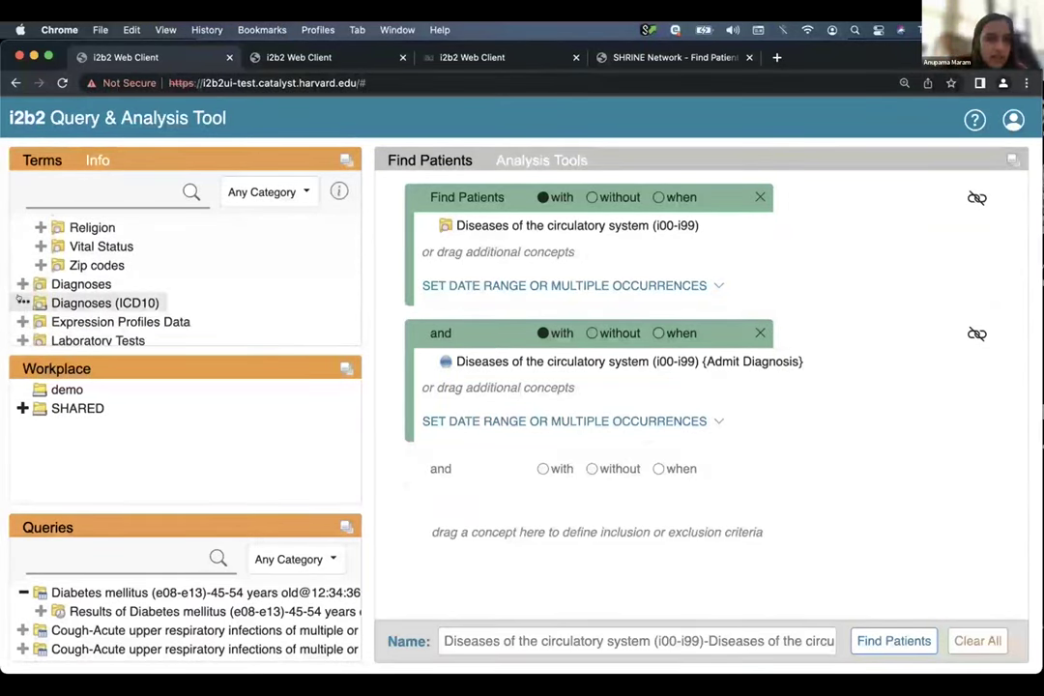
{"action": "left_click", "coordinate": [21, 303]}
{"action": "left_click", "coordinate": [41, 254]}
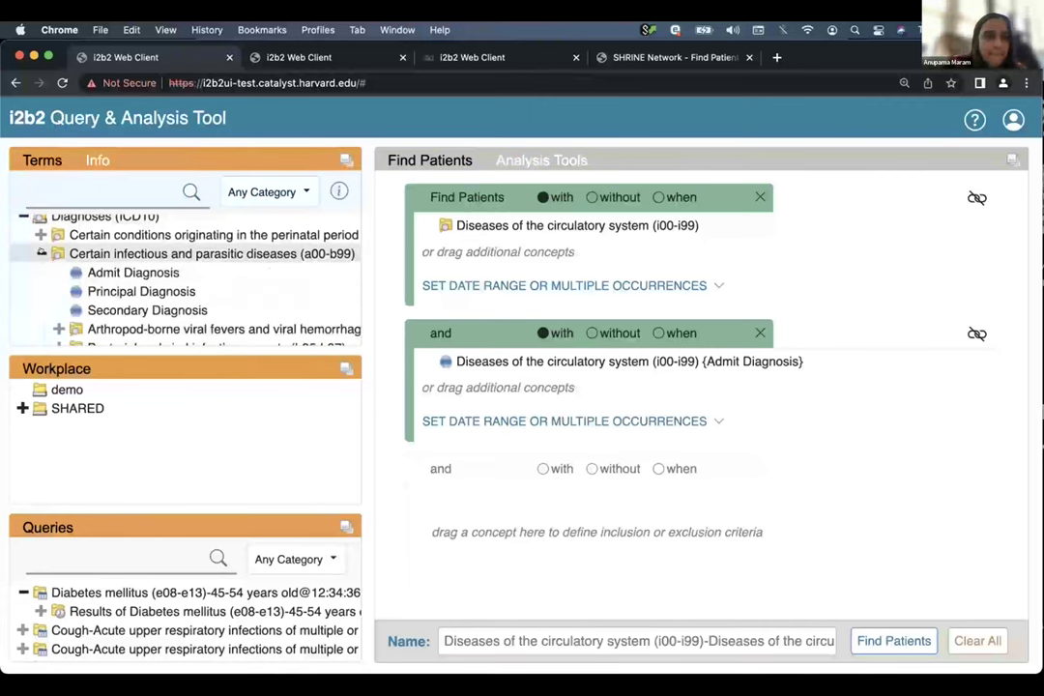
- Examine synonymous and hidden terms under Arthropod-borne viral fevers, expanding Arboviral fever nos, Arenaviral hemorrhagic fever and Argentinian hemorrhagic fever
{"action": "left_click", "coordinate": [59, 329]}
{"action": "scroll", "coordinate": [44, 329], "scroll_direction": "down", "scroll_amount": 3}
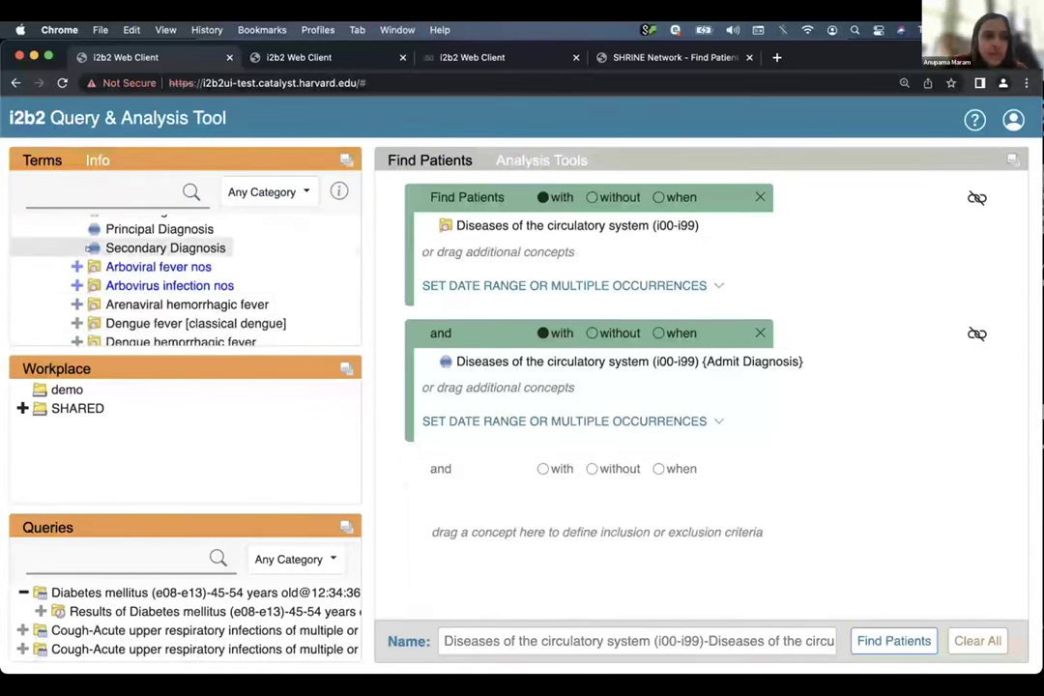
{"action": "left_click", "coordinate": [71, 265]}
{"action": "scroll", "coordinate": [87, 307], "scroll_direction": "down", "scroll_amount": 2}
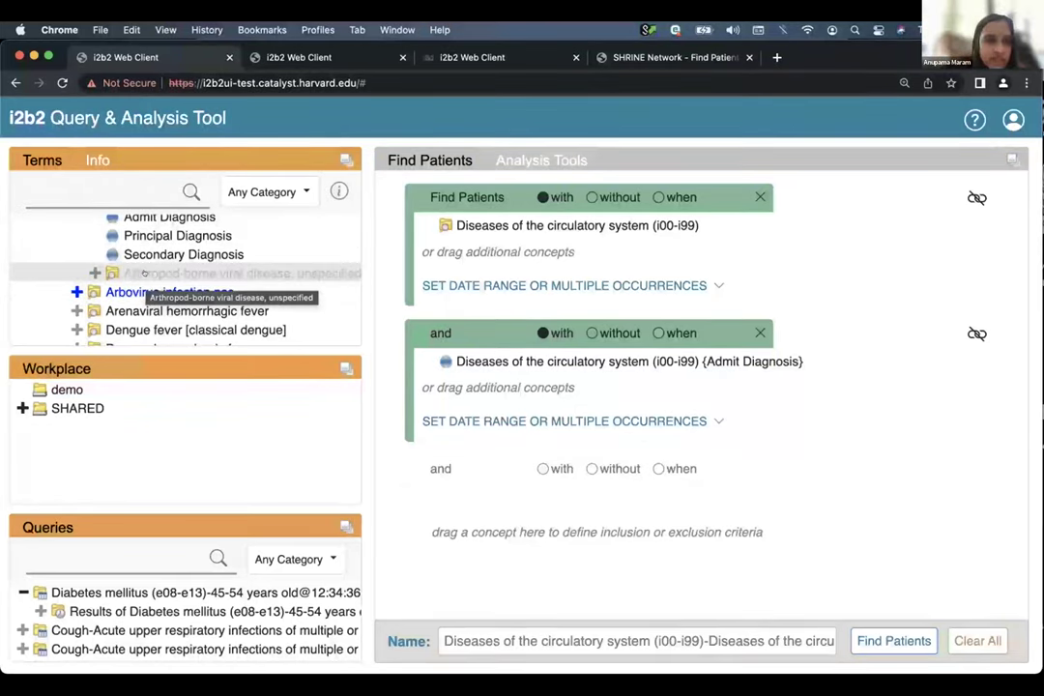
{"action": "left_click", "coordinate": [76, 311]}
{"action": "scroll", "coordinate": [77, 290], "scroll_direction": "down", "scroll_amount": 3}
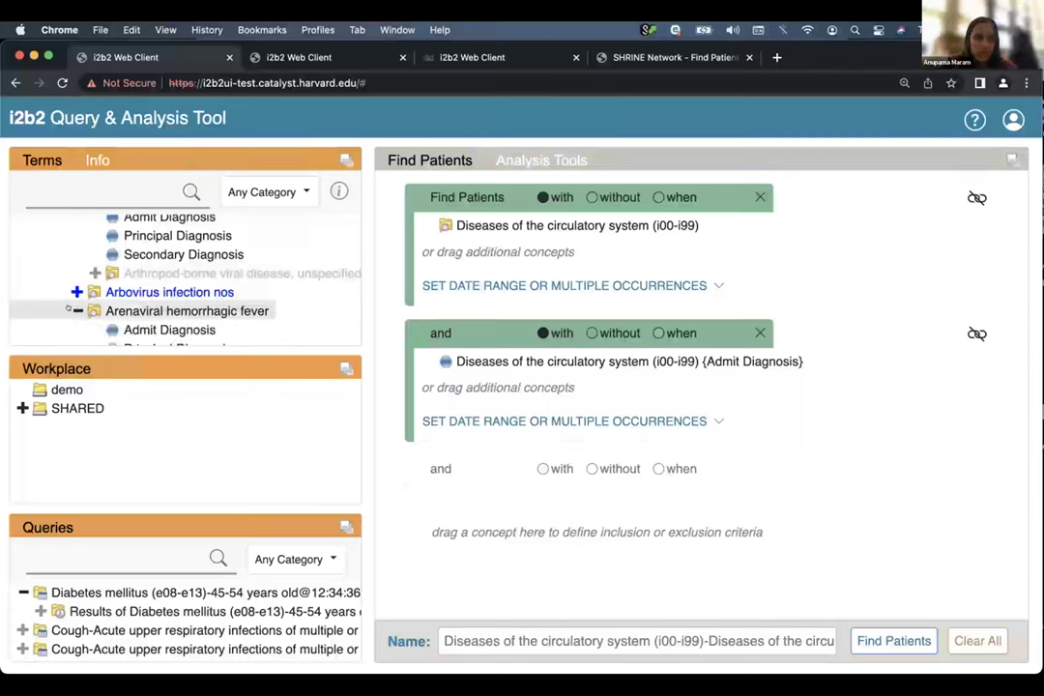
{"action": "left_click", "coordinate": [93, 298]}
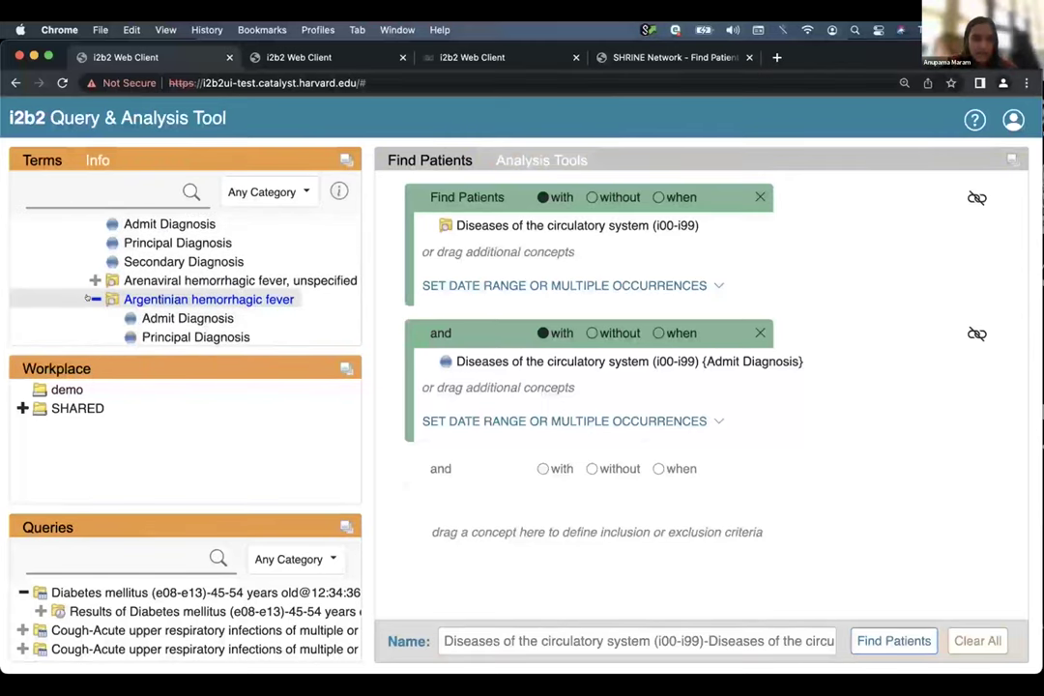
- Reopen the options for navigating and searching terms to review them, and close them without changes
{"action": "scroll", "coordinate": [133, 273], "scroll_direction": "up", "scroll_amount": 10}
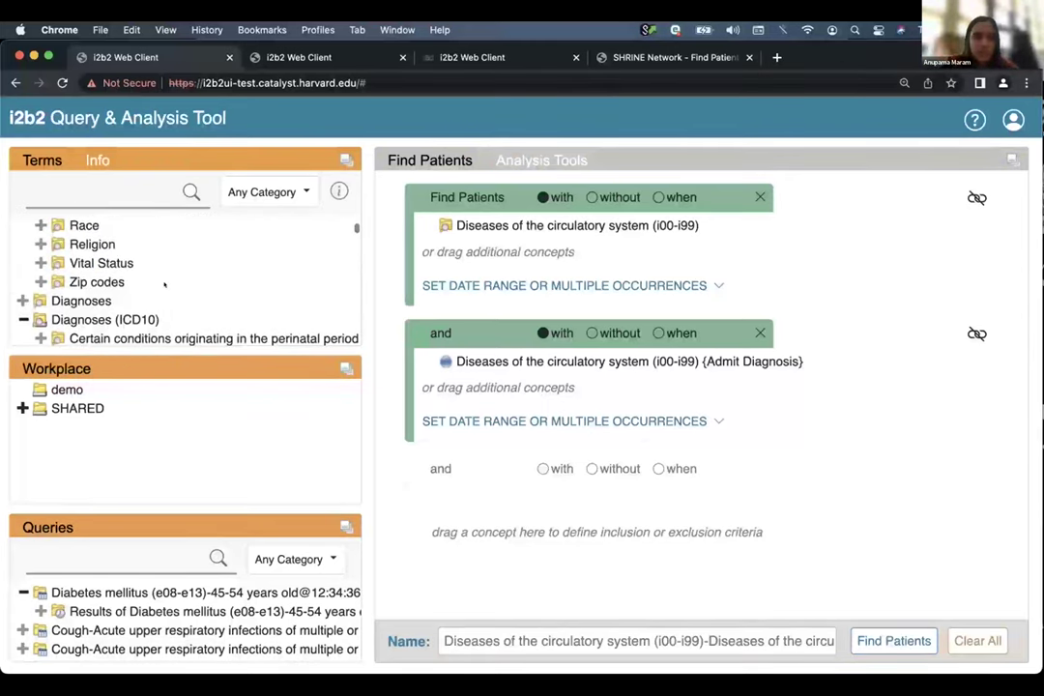
{"action": "scroll", "coordinate": [145, 280], "scroll_direction": "down", "scroll_amount": 3}
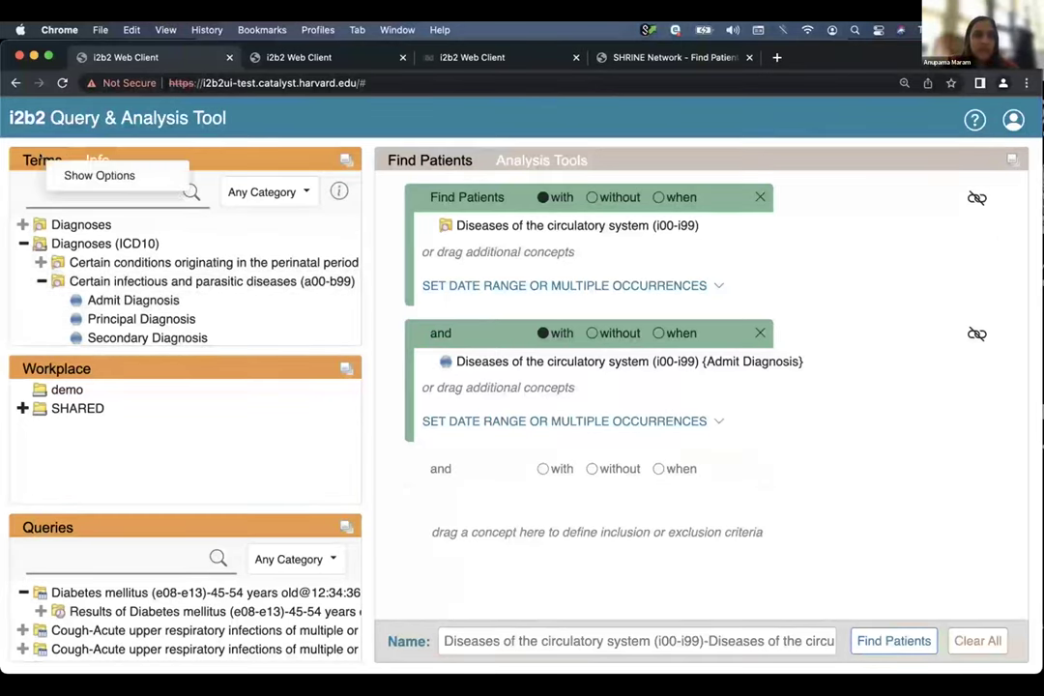
{"action": "left_click", "coordinate": [56, 177]}
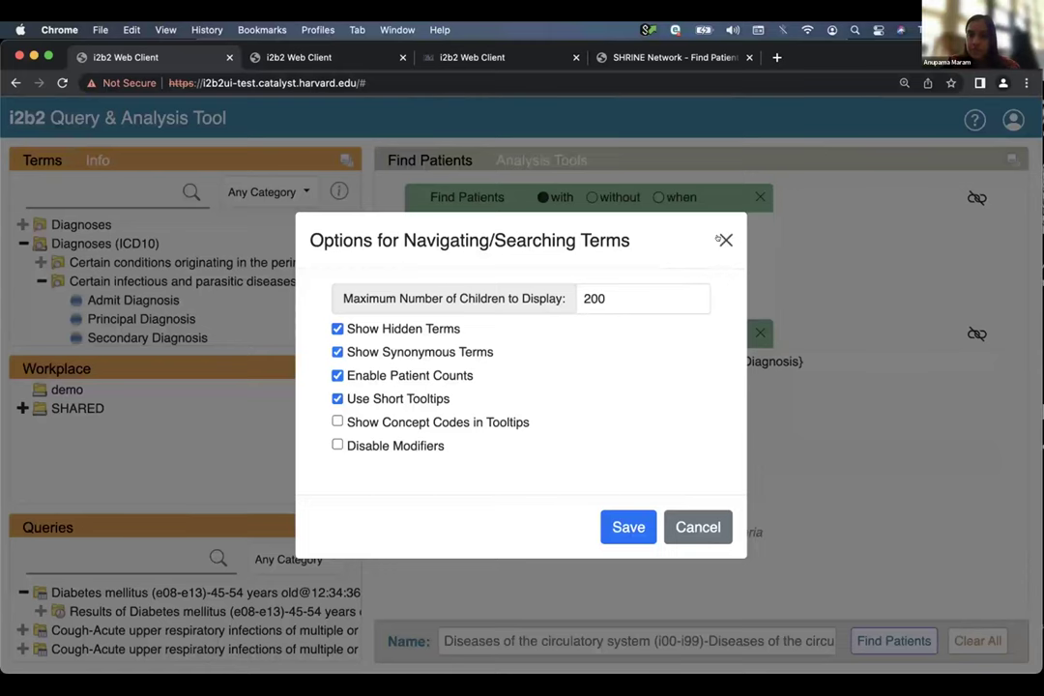
{"action": "left_click", "coordinate": [723, 240]}
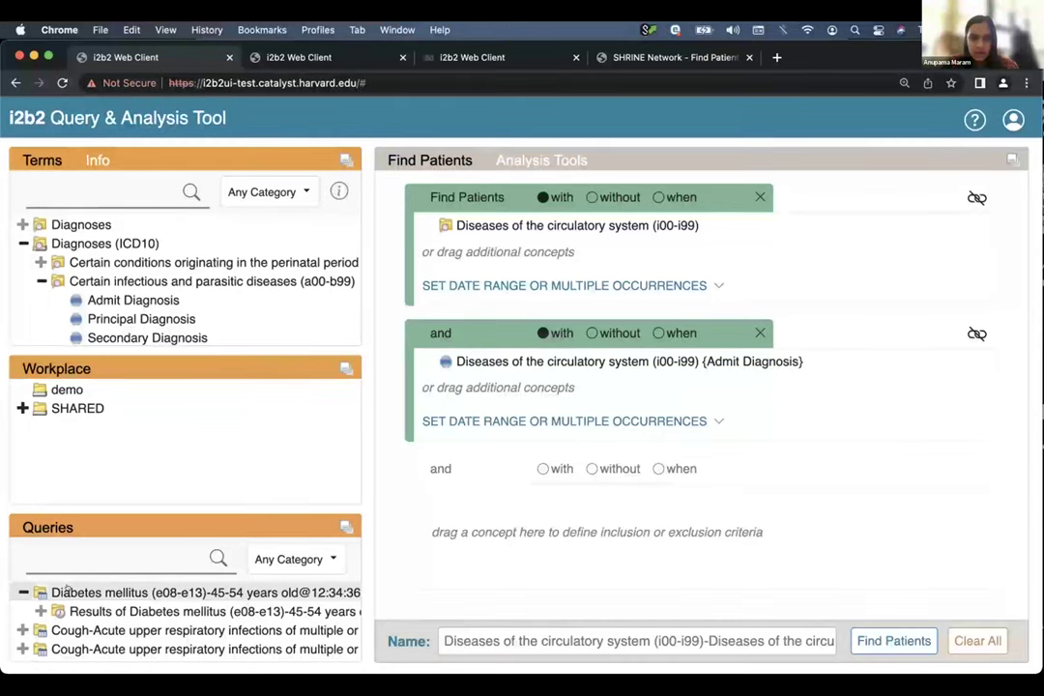
- Clear the query, restore the Query Status pane, and load the previous Diabetes mellitus (e08-e13)-45-54 years old query into Find Patients
{"action": "left_click", "coordinate": [977, 641]}
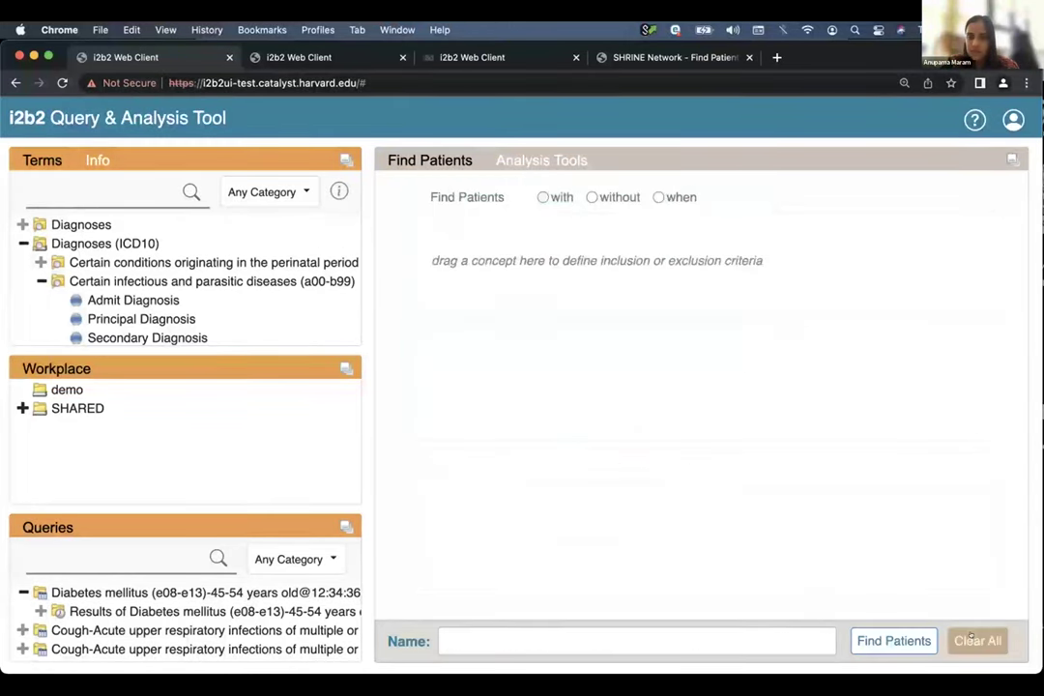
{"action": "left_click", "coordinate": [1011, 161]}
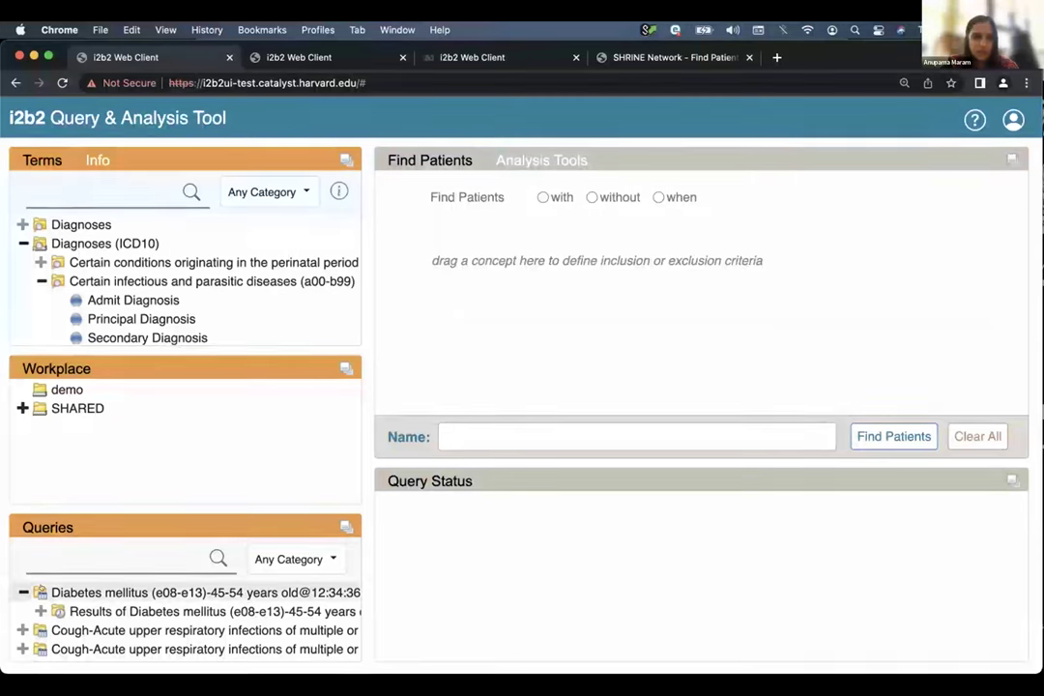
{"action": "left_click_drag", "start_coordinate": [193, 593], "coordinate": [454, 436]}
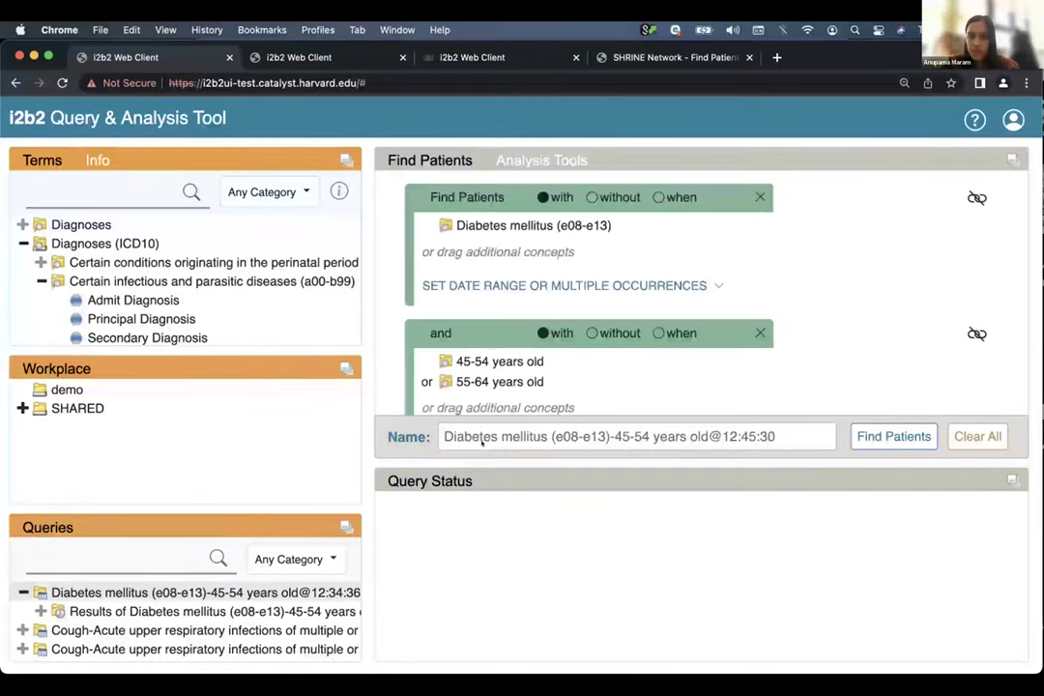
- Open the query report for the loaded Diabetes mellitus (e08-e13)-45-54 years old query and close it
{"action": "left_click", "coordinate": [980, 510]}
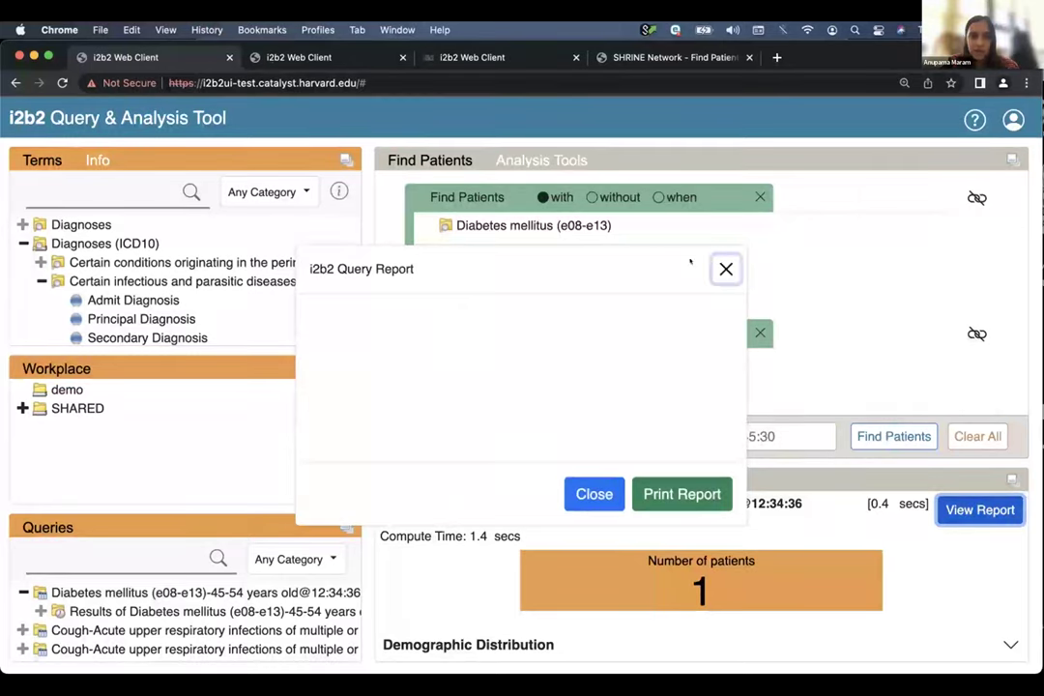
{"action": "left_click", "coordinate": [726, 269]}
- In the second i2b2 client, load the previous Circulatory system-Acute Rheumatic fever query into Find Patients, view its query report and close it
{"action": "left_click", "coordinate": [290, 57]}
{"action": "left_click", "coordinate": [502, 480]}
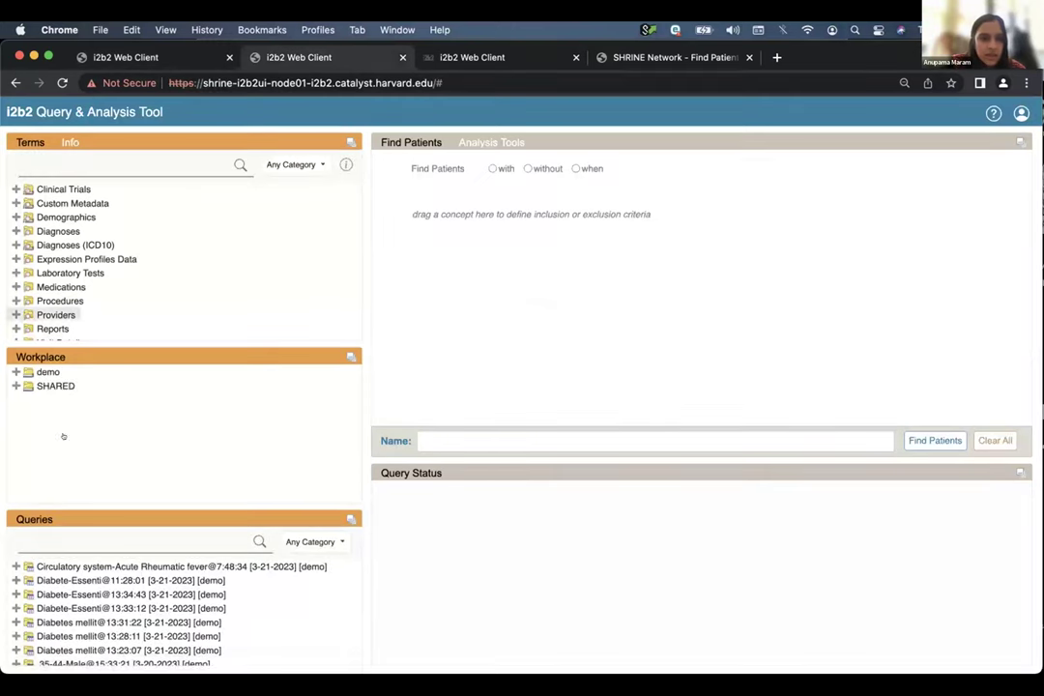
{"action": "left_click_drag", "start_coordinate": [56, 567], "coordinate": [460, 435]}
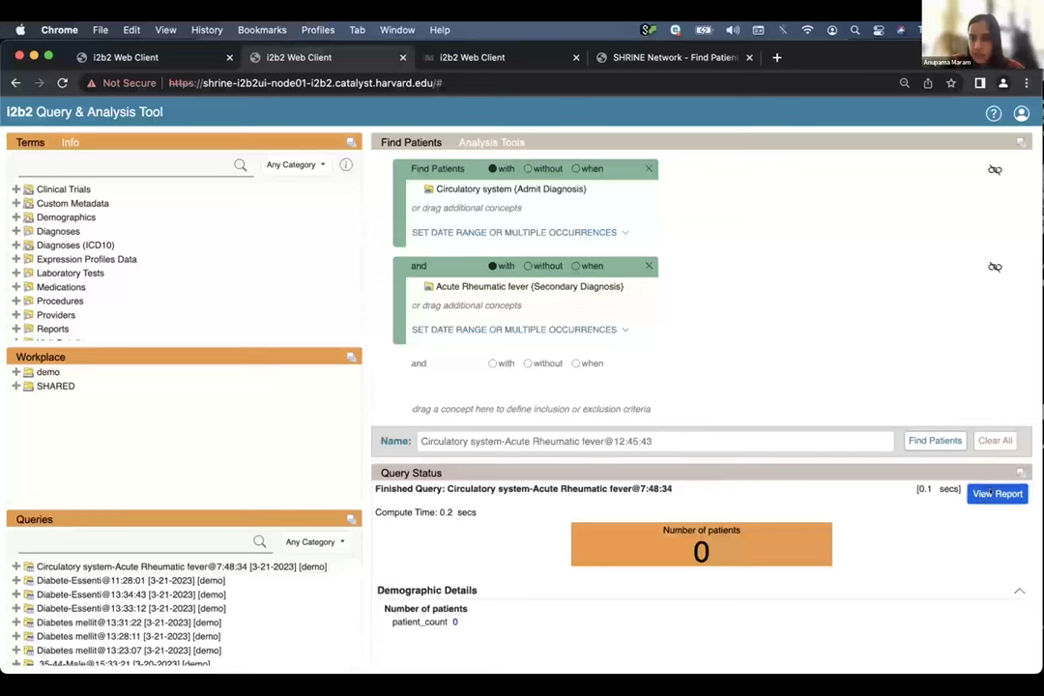
{"action": "left_click", "coordinate": [997, 493]}
{"action": "left_click", "coordinate": [667, 301]}
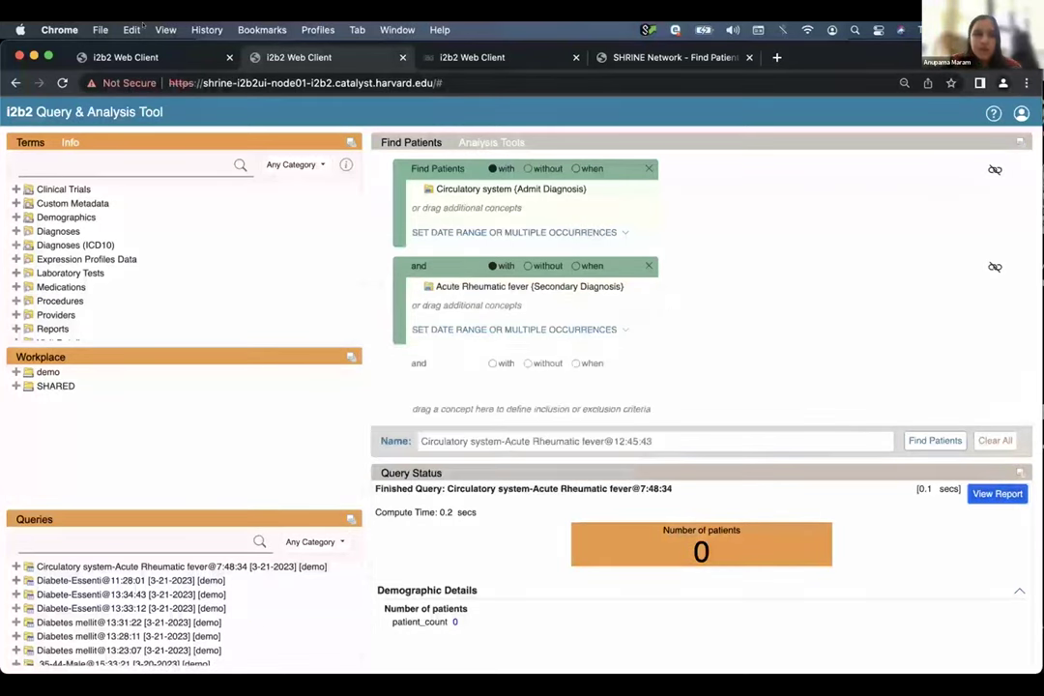
- Return to the first i2b2 client, reopen the Diabetes mellitus query's report and close it
{"action": "left_click", "coordinate": [126, 57]}
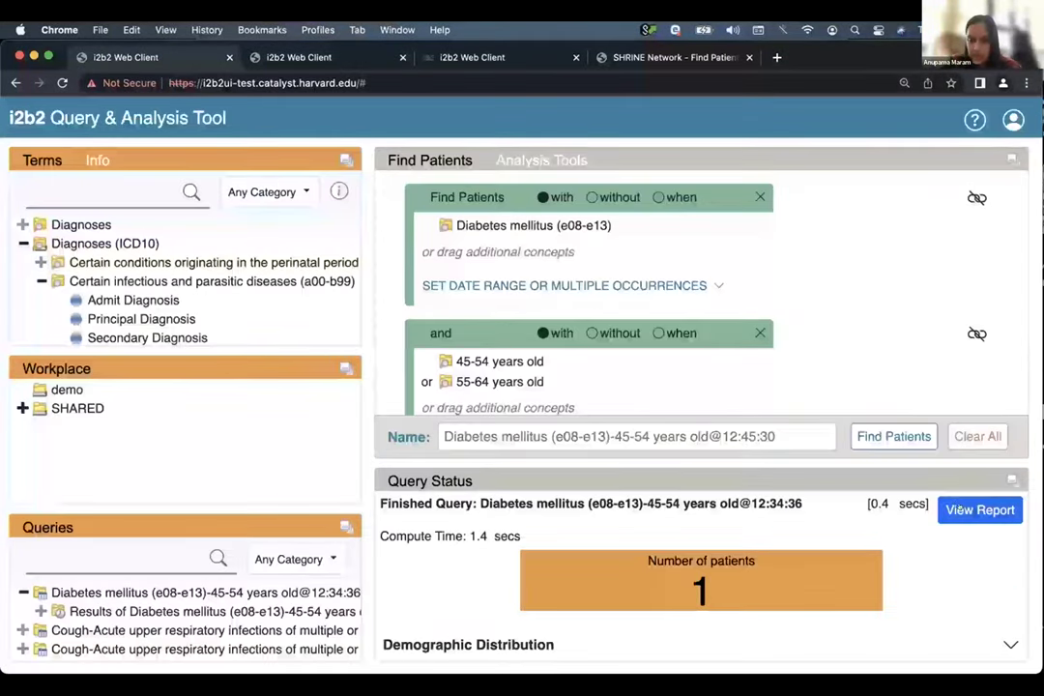
{"action": "left_click", "coordinate": [970, 508]}
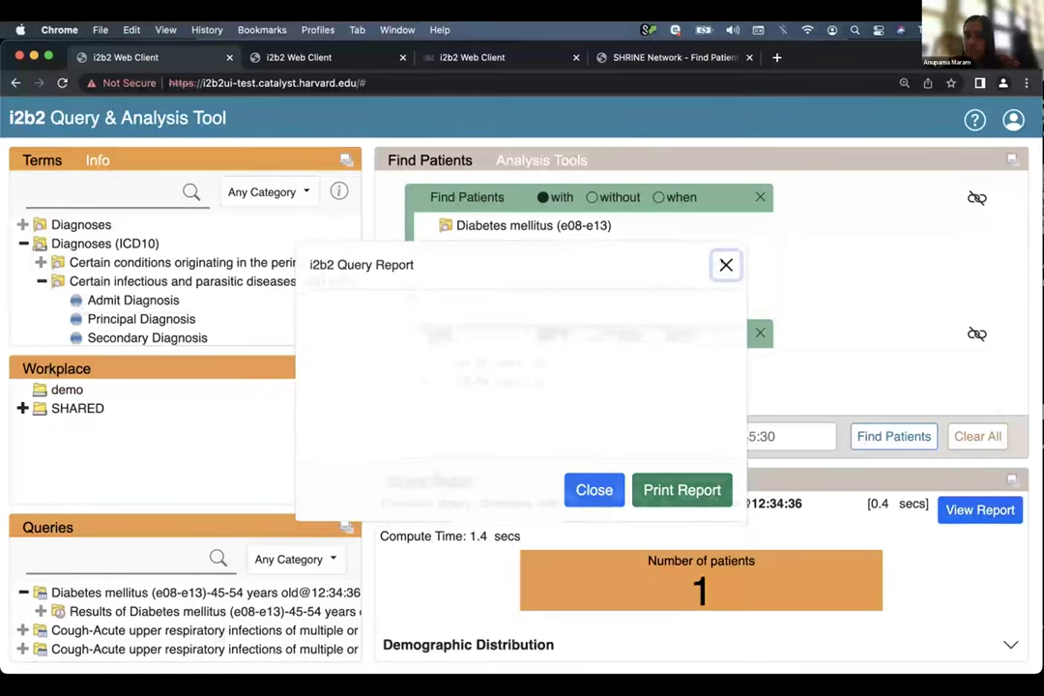
{"action": "left_click", "coordinate": [723, 266]}
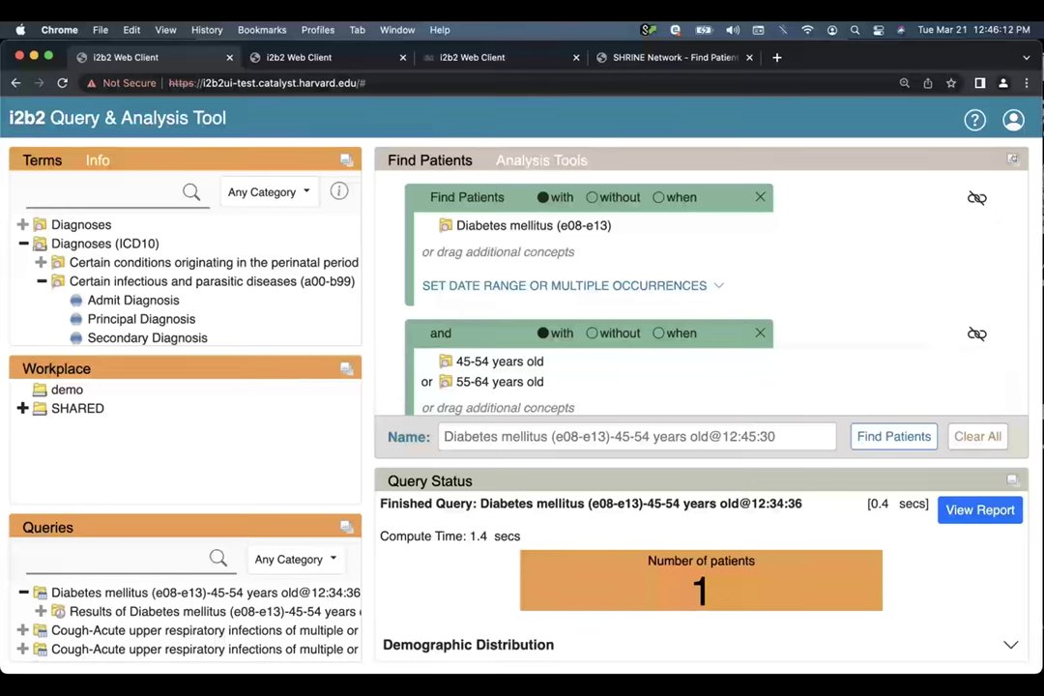
{"action": "left_click", "coordinate": [1008, 157]}
{"action": "left_click", "coordinate": [1008, 158]}
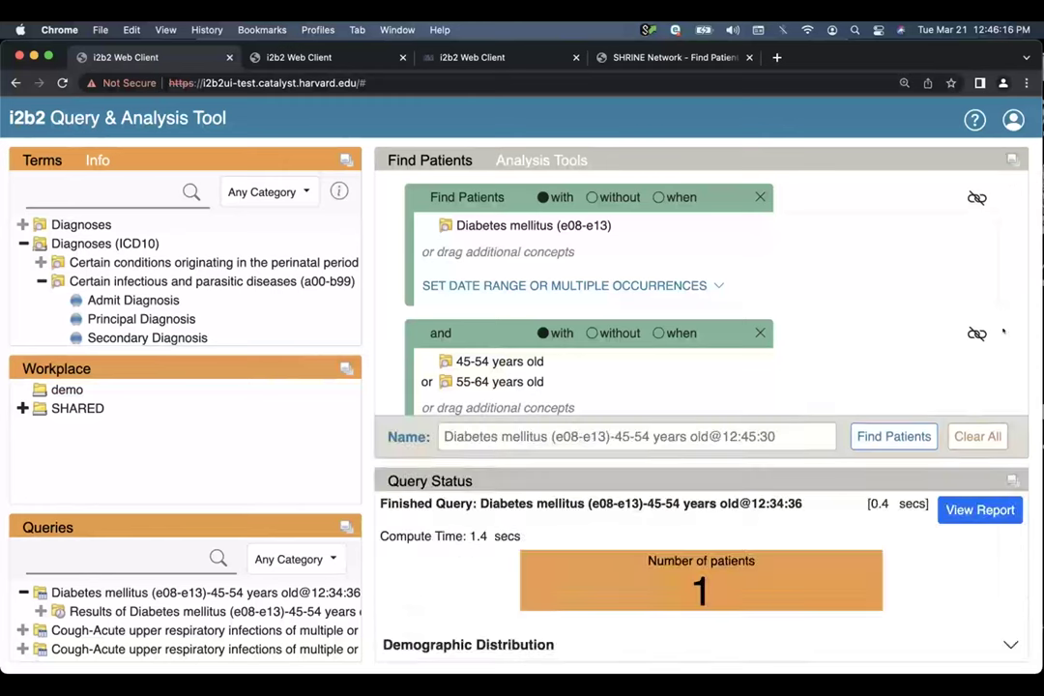
- Clear the query and collapse Certain infectious and parasitic diseases (a00-b99) and Diagnoses (ICD10) in the term tree
{"action": "left_click", "coordinate": [978, 436]}
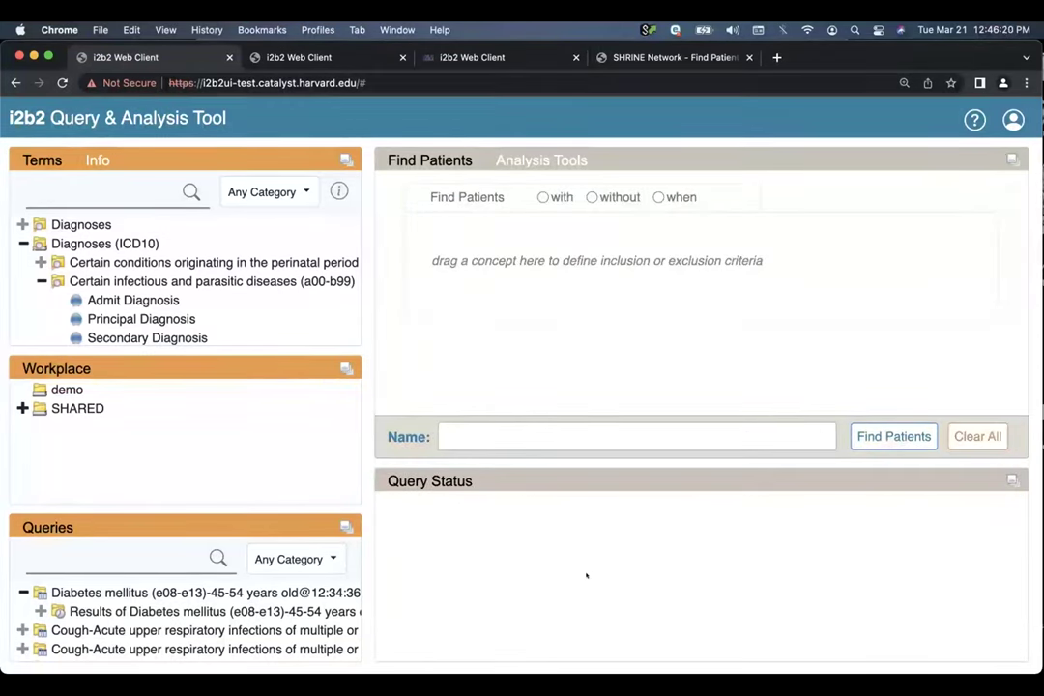
{"action": "left_click", "coordinate": [39, 280]}
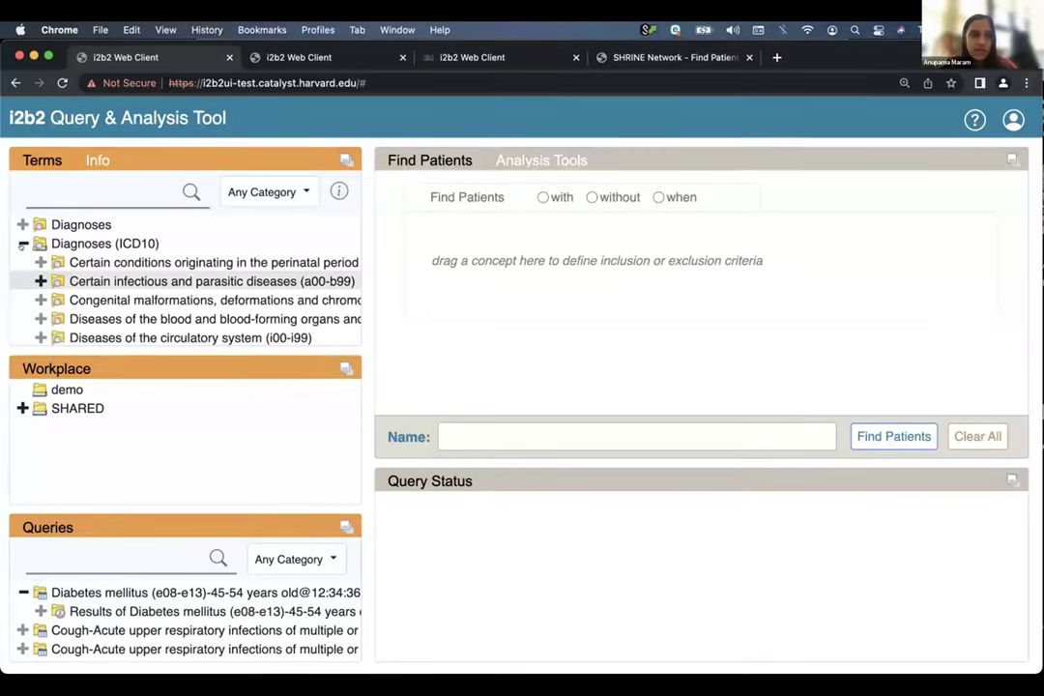
{"action": "left_click", "coordinate": [23, 244]}
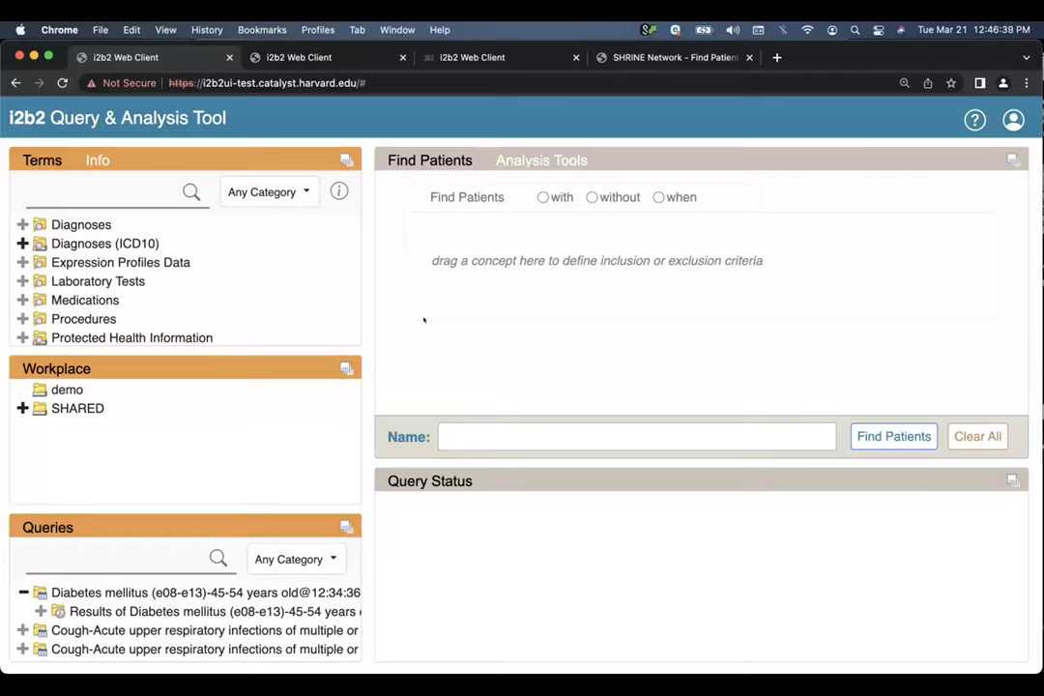
- Reload the previous Diabetes mellitus (e08-e13)-45-54 years old query into the emptied Find Patients area, view its query report and close it
{"action": "left_click", "coordinate": [54, 584]}
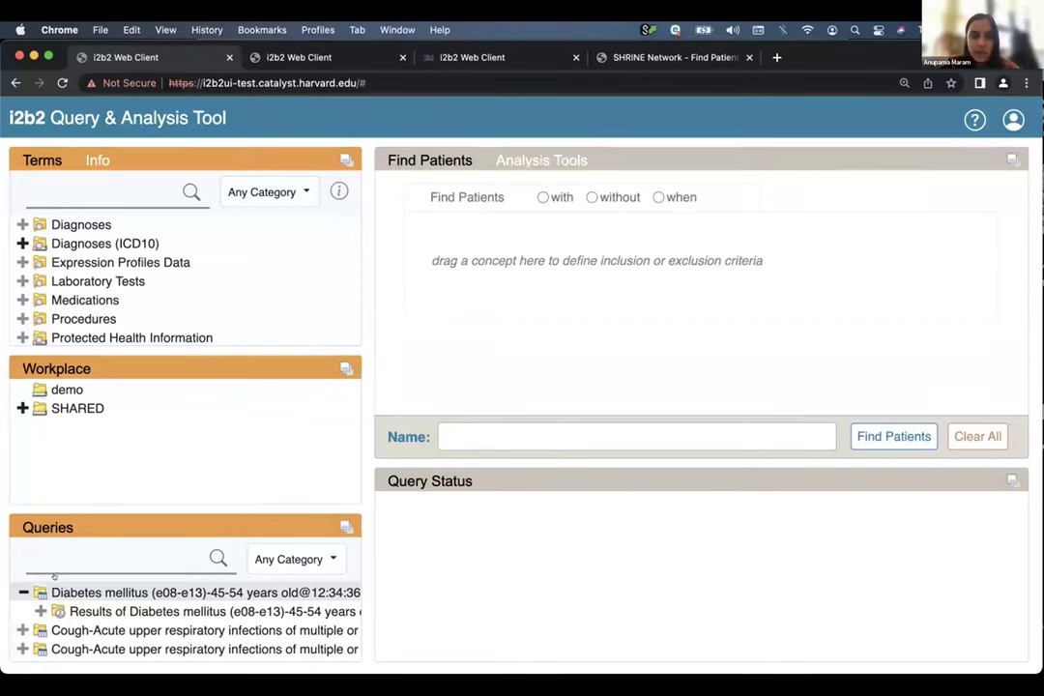
{"action": "left_click_drag", "start_coordinate": [54, 590], "coordinate": [480, 452]}
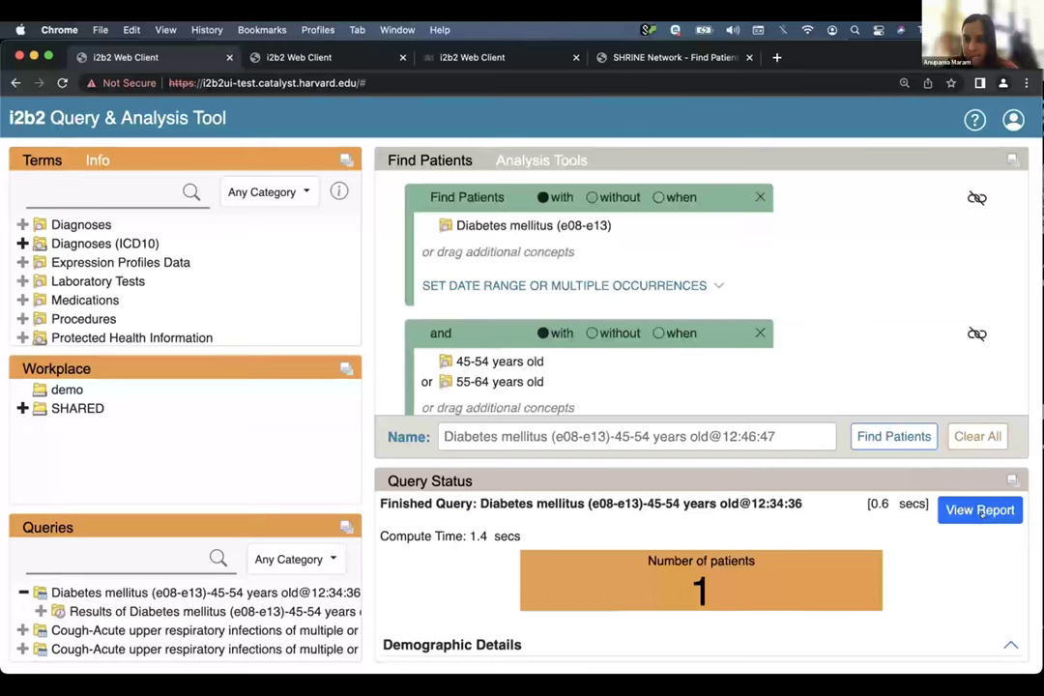
{"action": "left_click", "coordinate": [981, 510]}
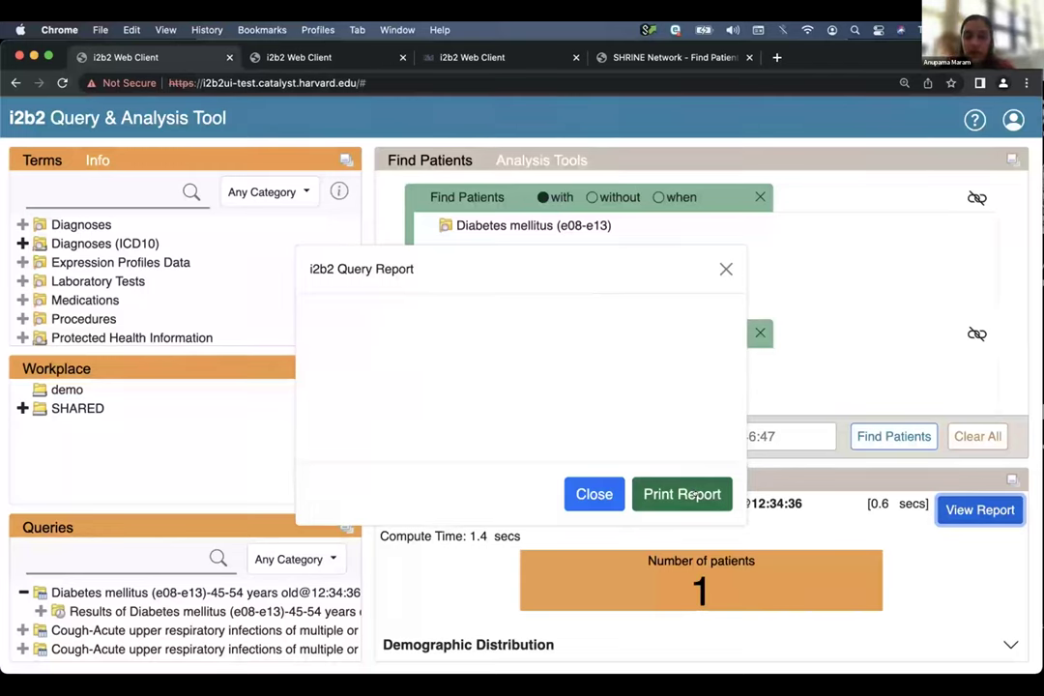
{"action": "left_click", "coordinate": [721, 265]}
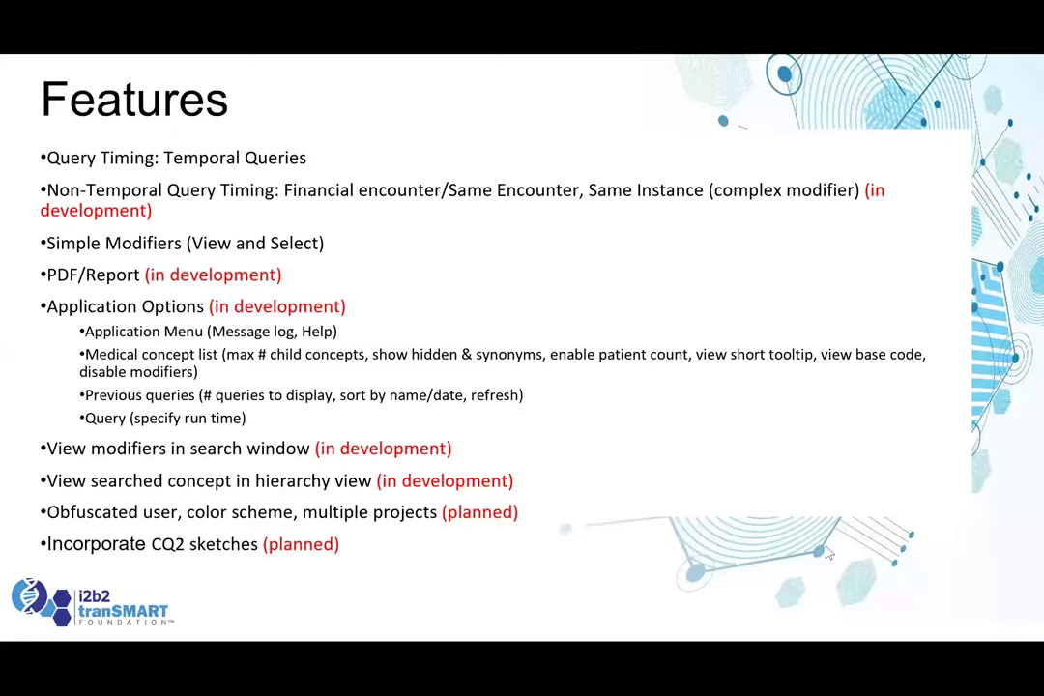
{"action": "right_click", "coordinate": [829, 153]}
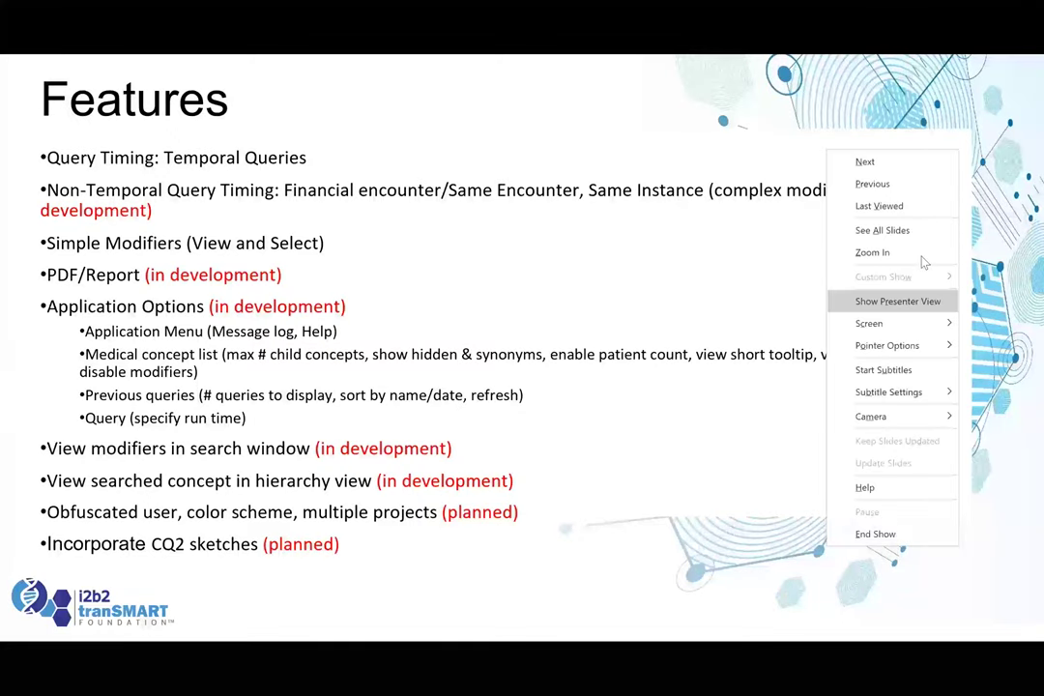